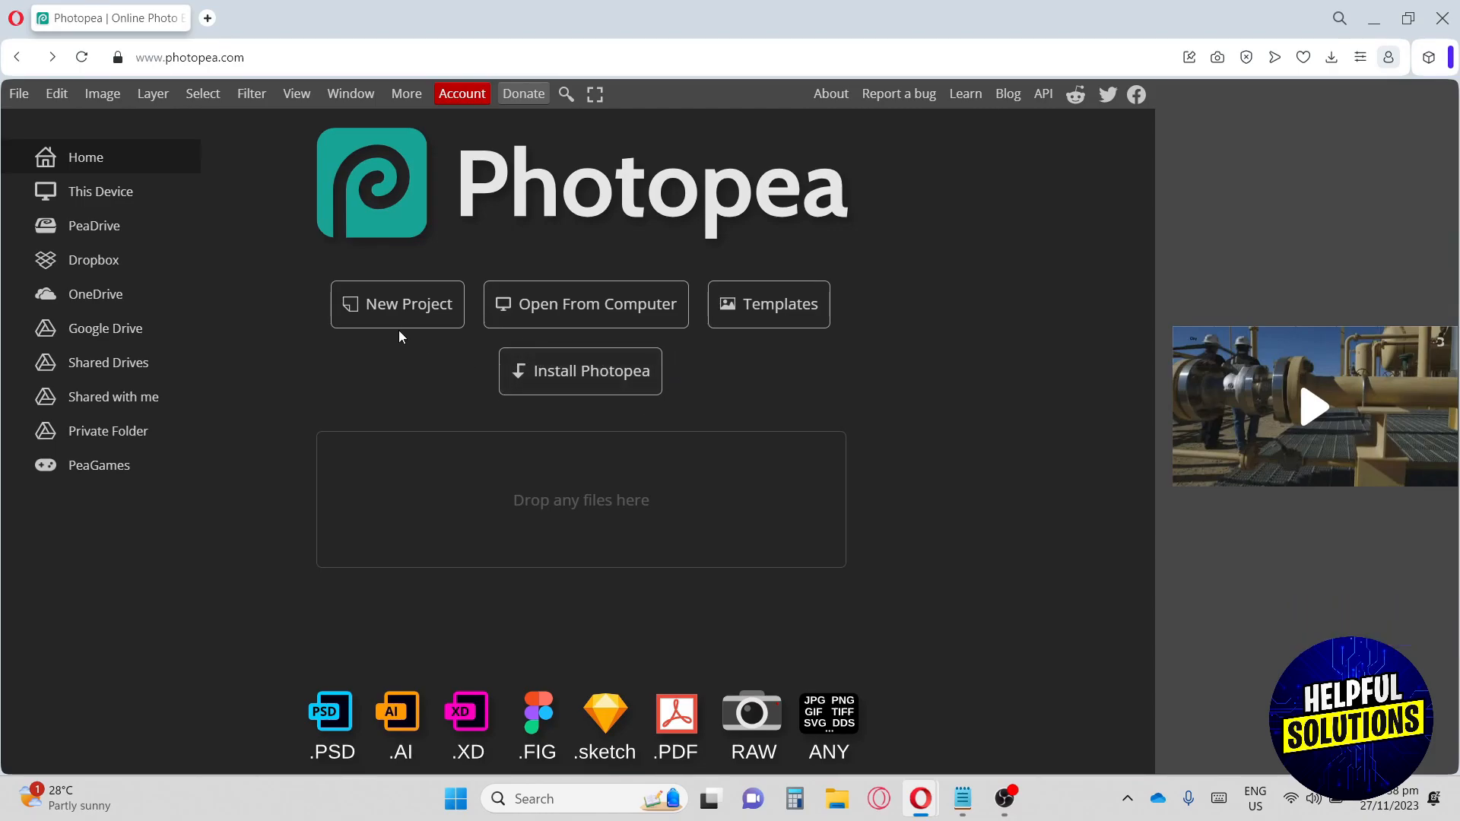
Start a new project and name it "Ssavvy professor".
left_click(400, 306)
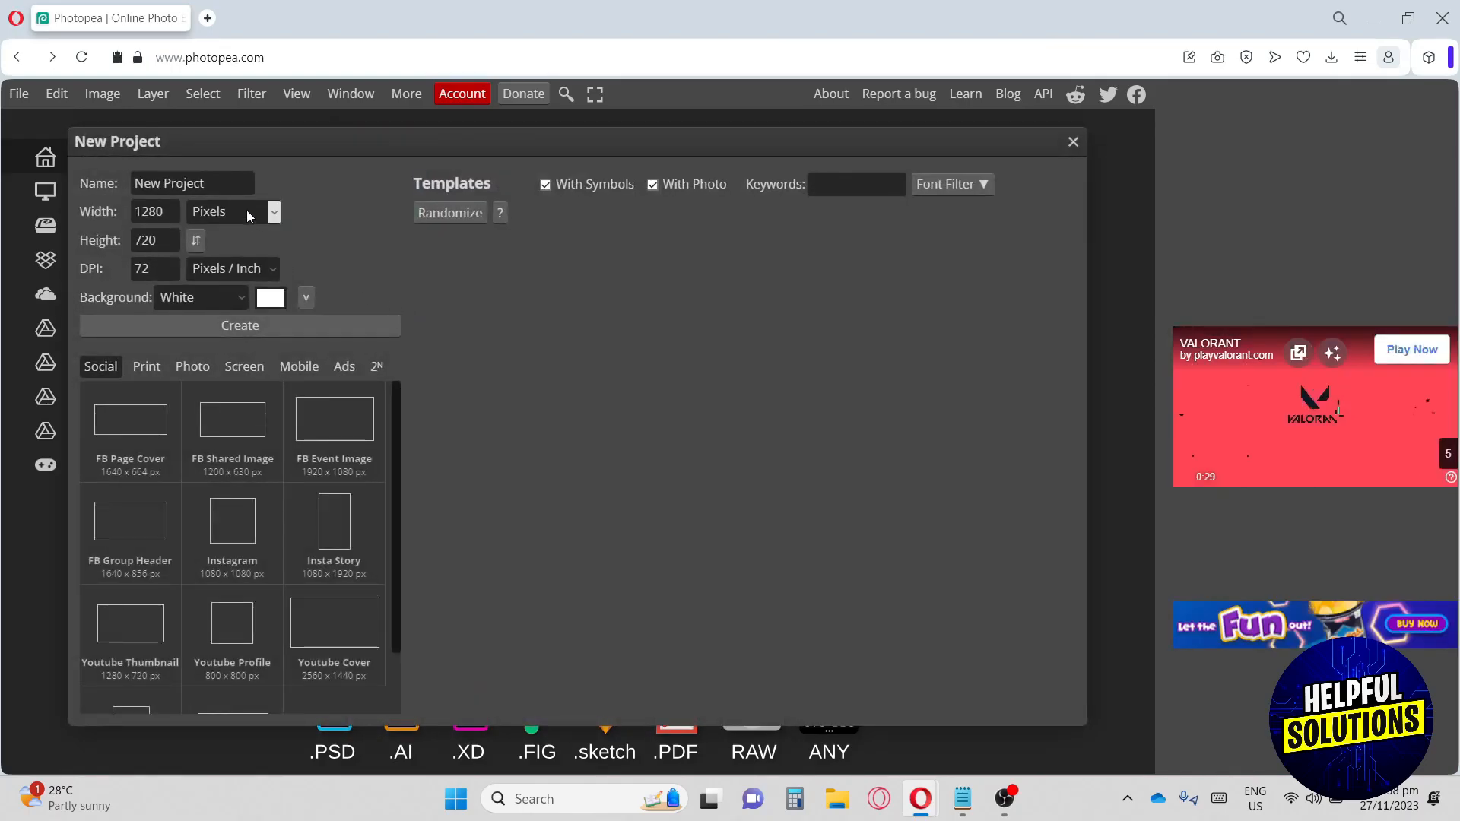
left_click(218, 179)
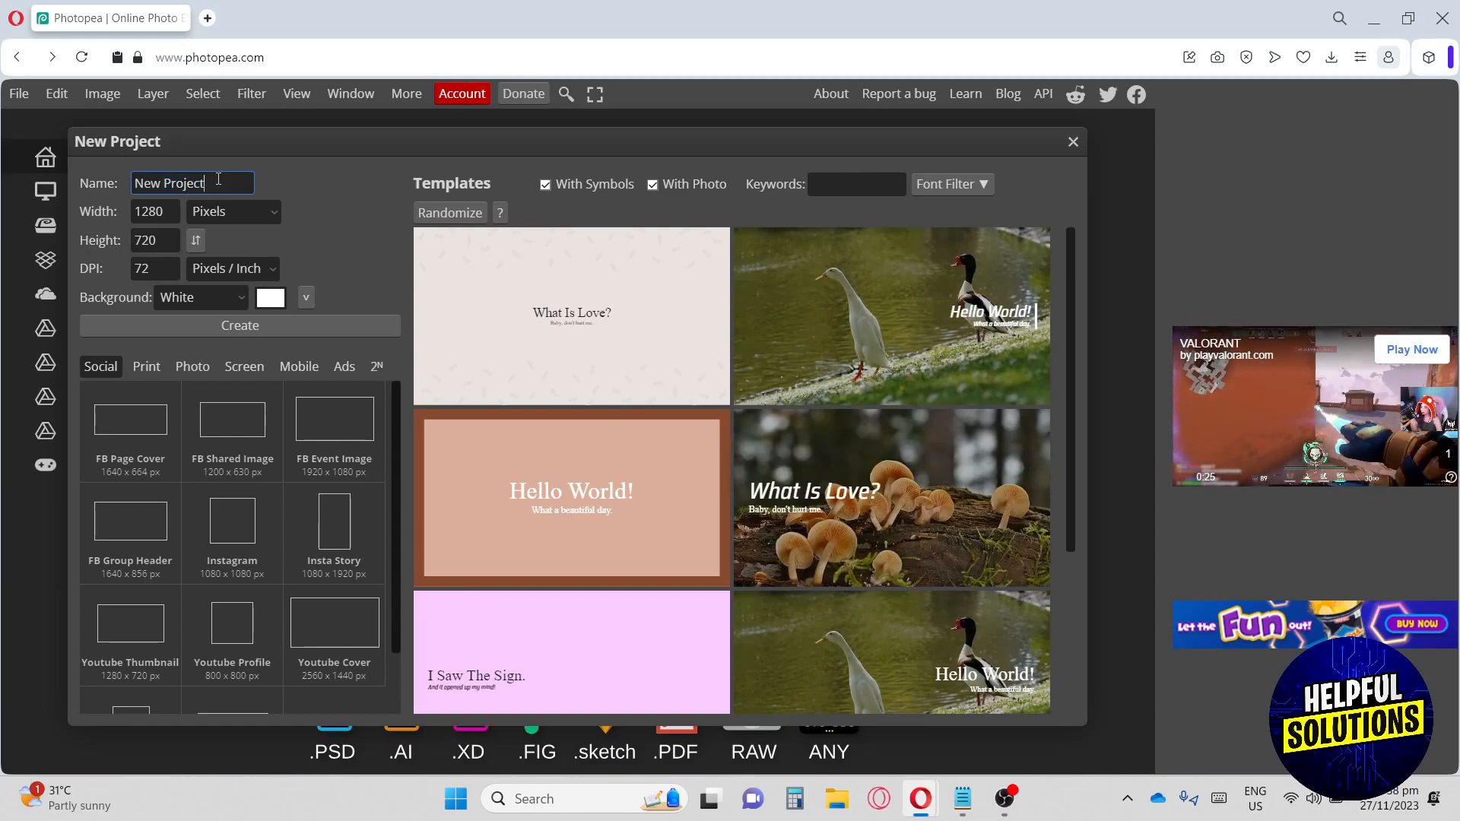
type("T")
double_click(218, 183)
key("ctrl+a")
type("Ssavvy professor")
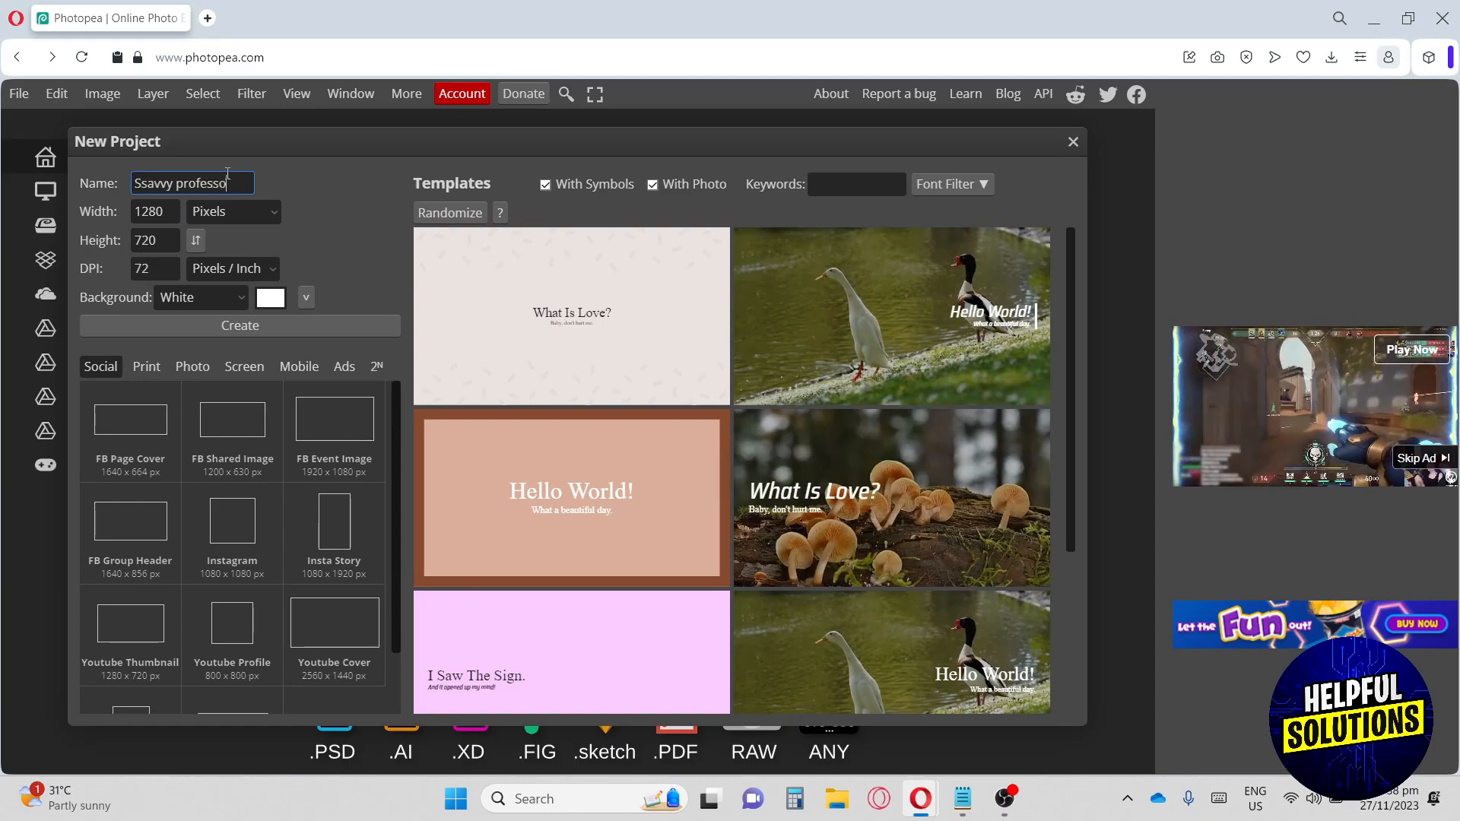
Set the new project's background to Transparent.
left_click(137, 212)
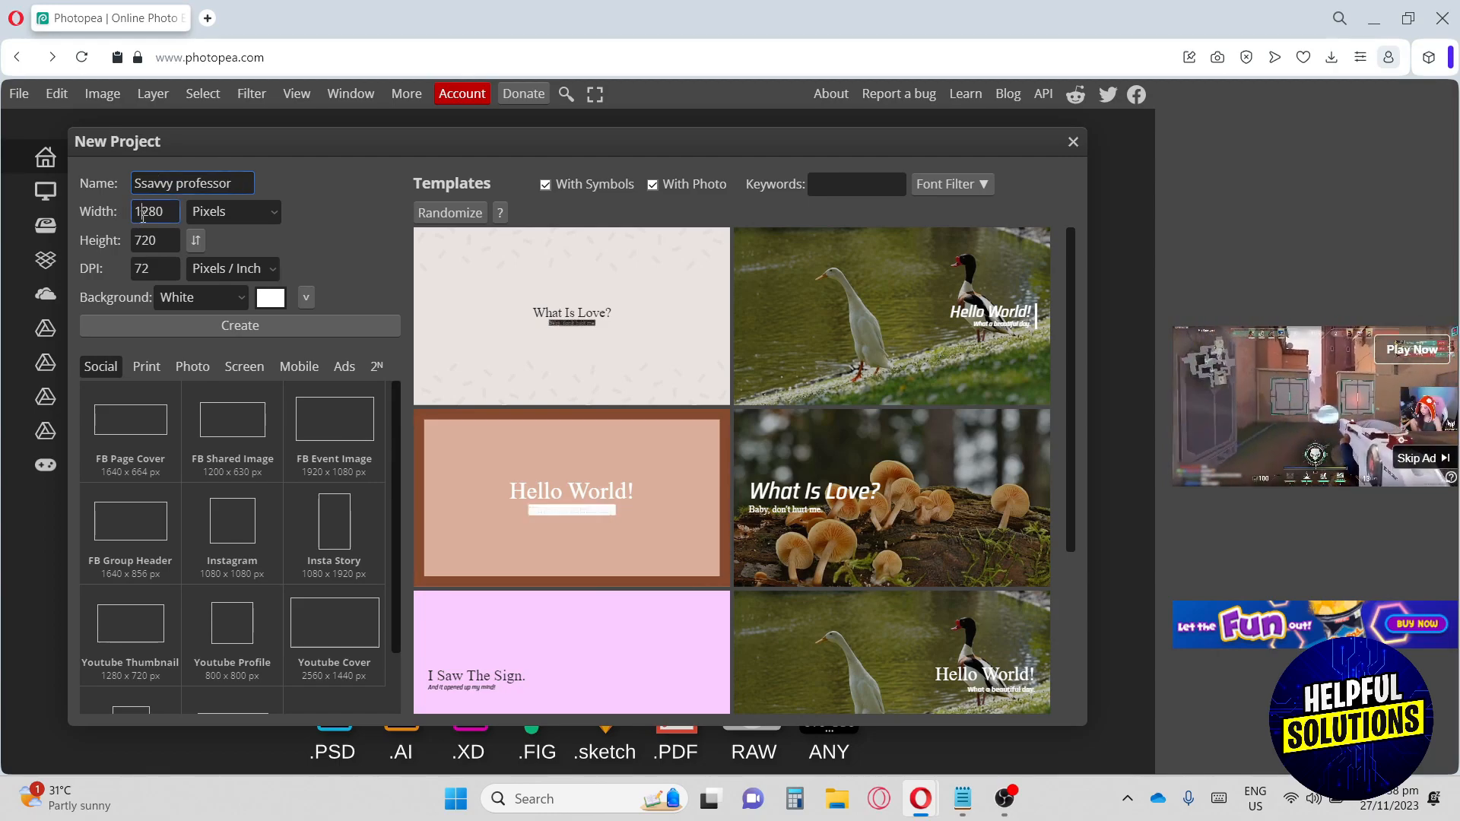
left_click(154, 239)
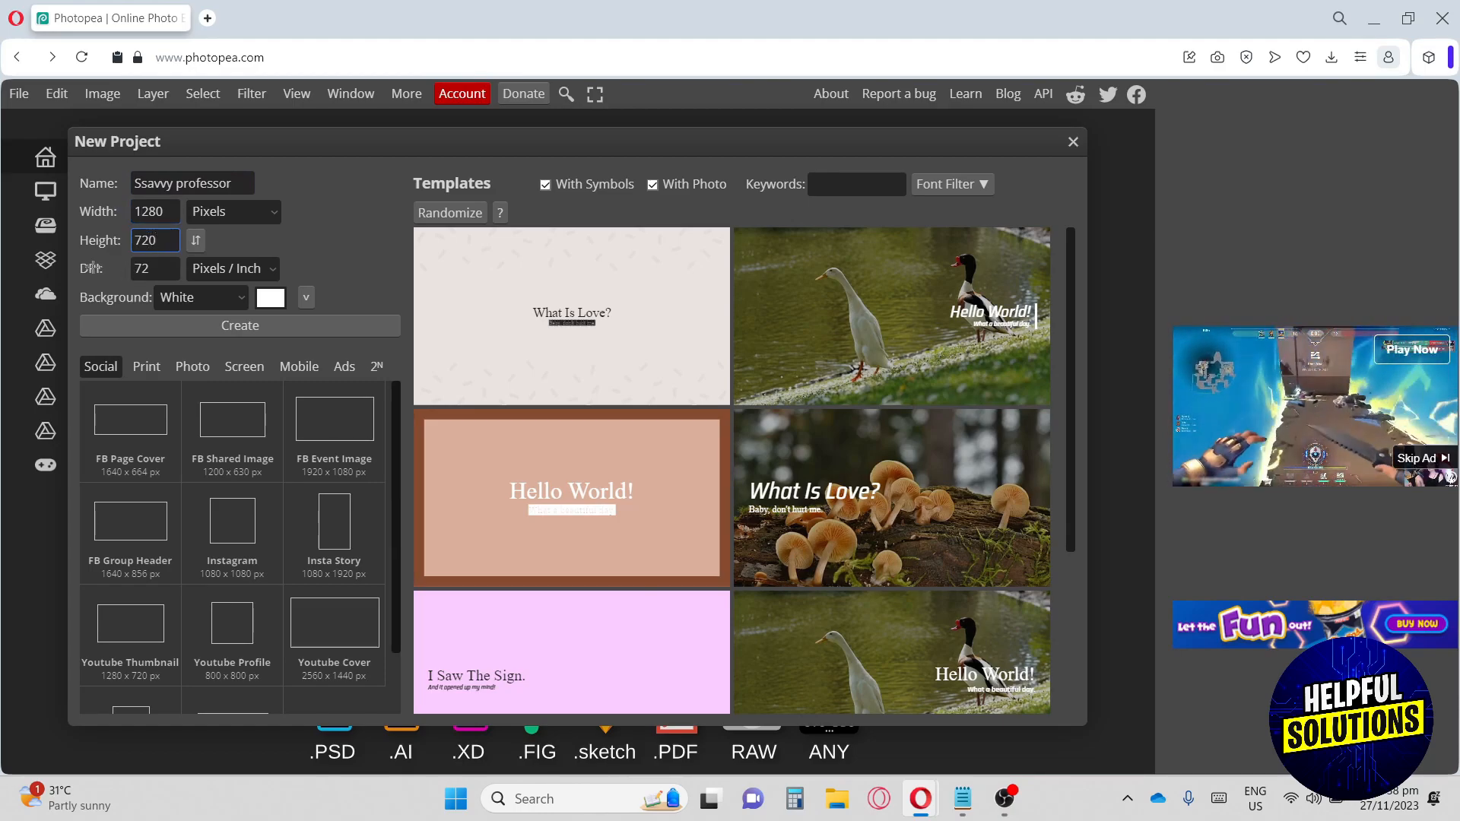
left_click(209, 297)
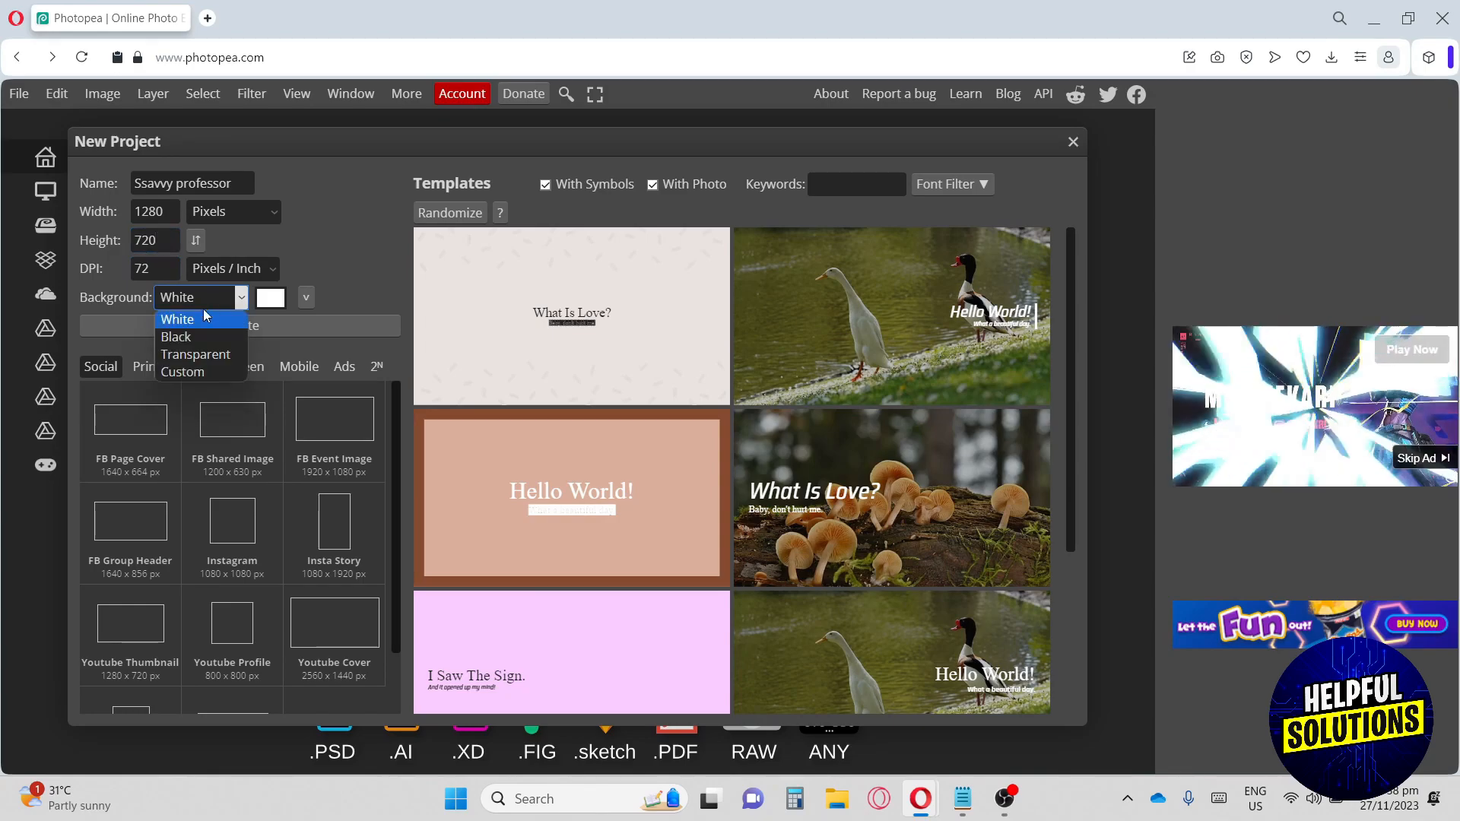
left_click(185, 355)
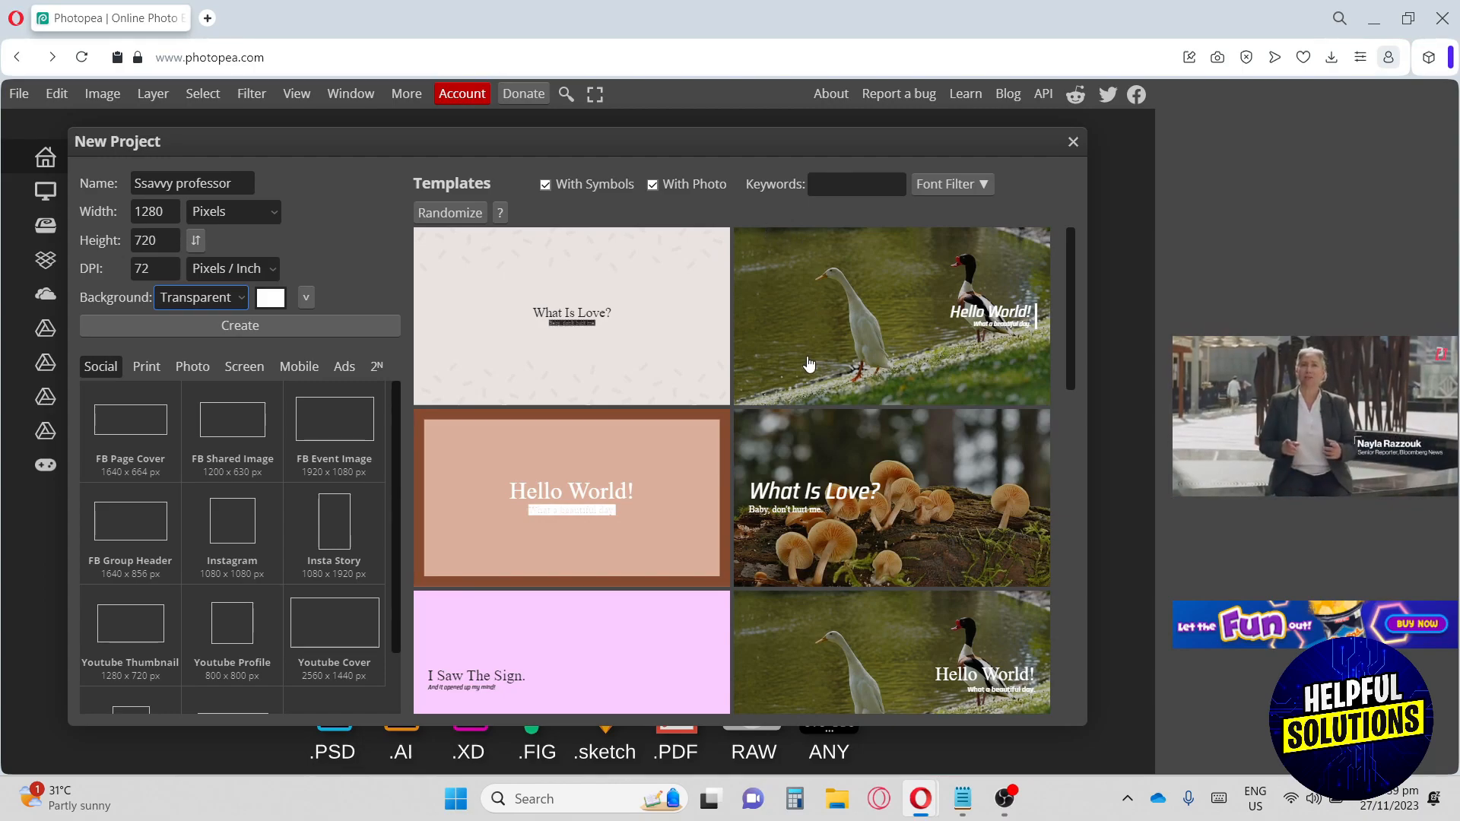
Look through the project templates and the Print, Photo, Screen, Mobile, Ads and power-of-two size presets.
scroll(809, 365, "down", 1)
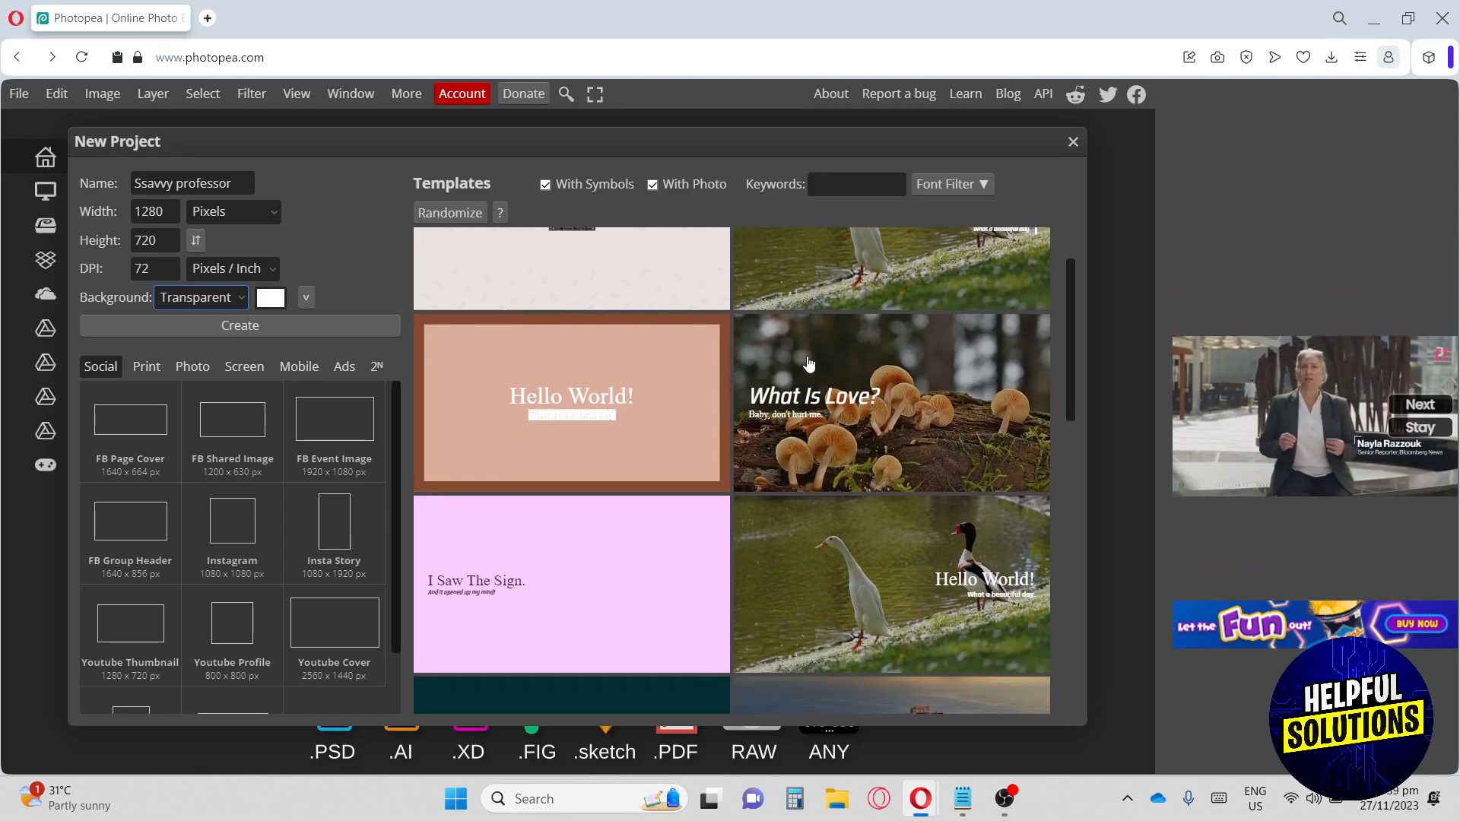
scroll(814, 361, "down", 1)
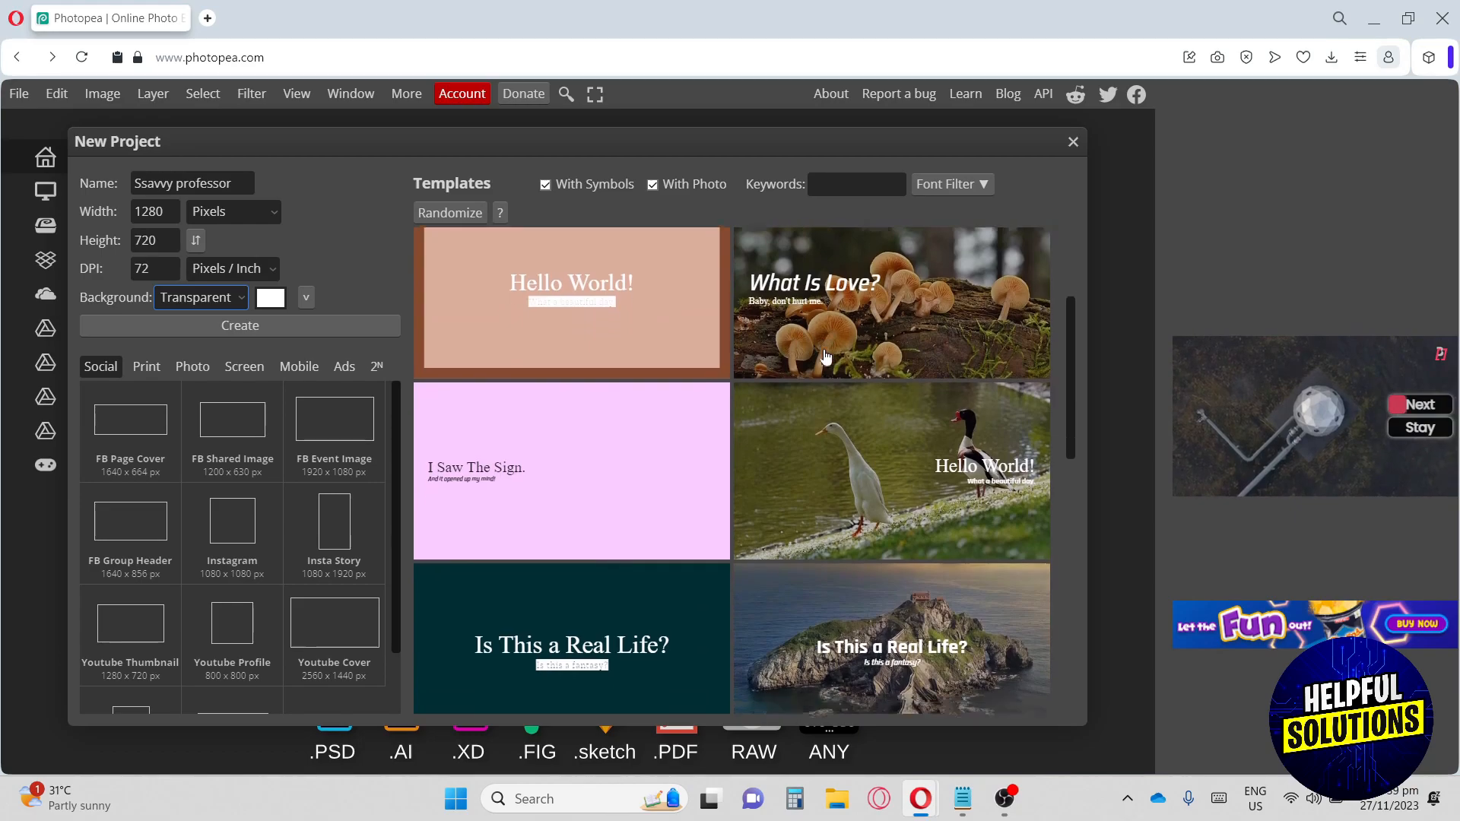
scroll(824, 357, "down", 2)
scroll(827, 355, "down", 1)
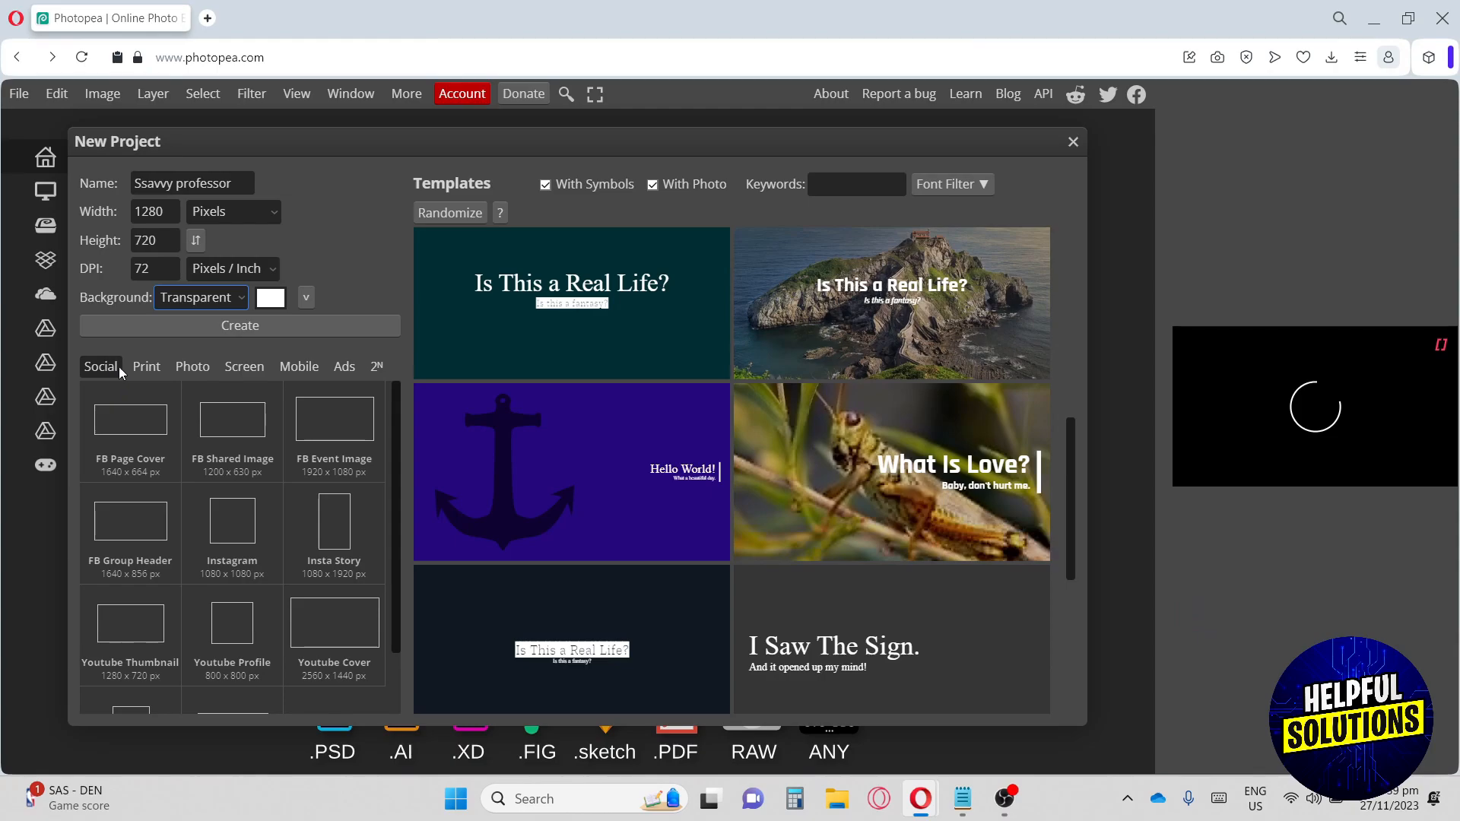
left_click(144, 368)
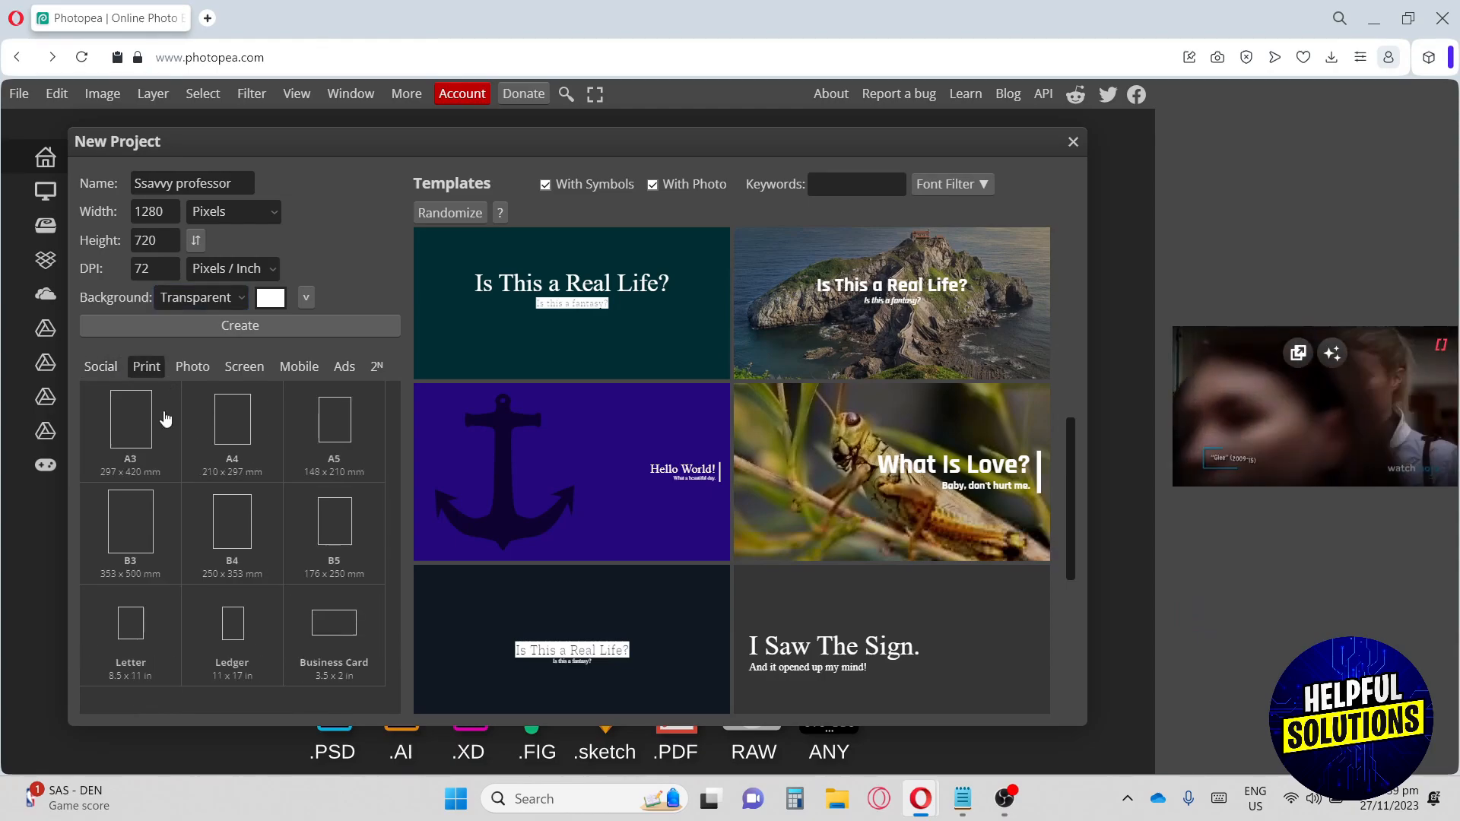
left_click(189, 368)
left_click(241, 368)
left_click(292, 368)
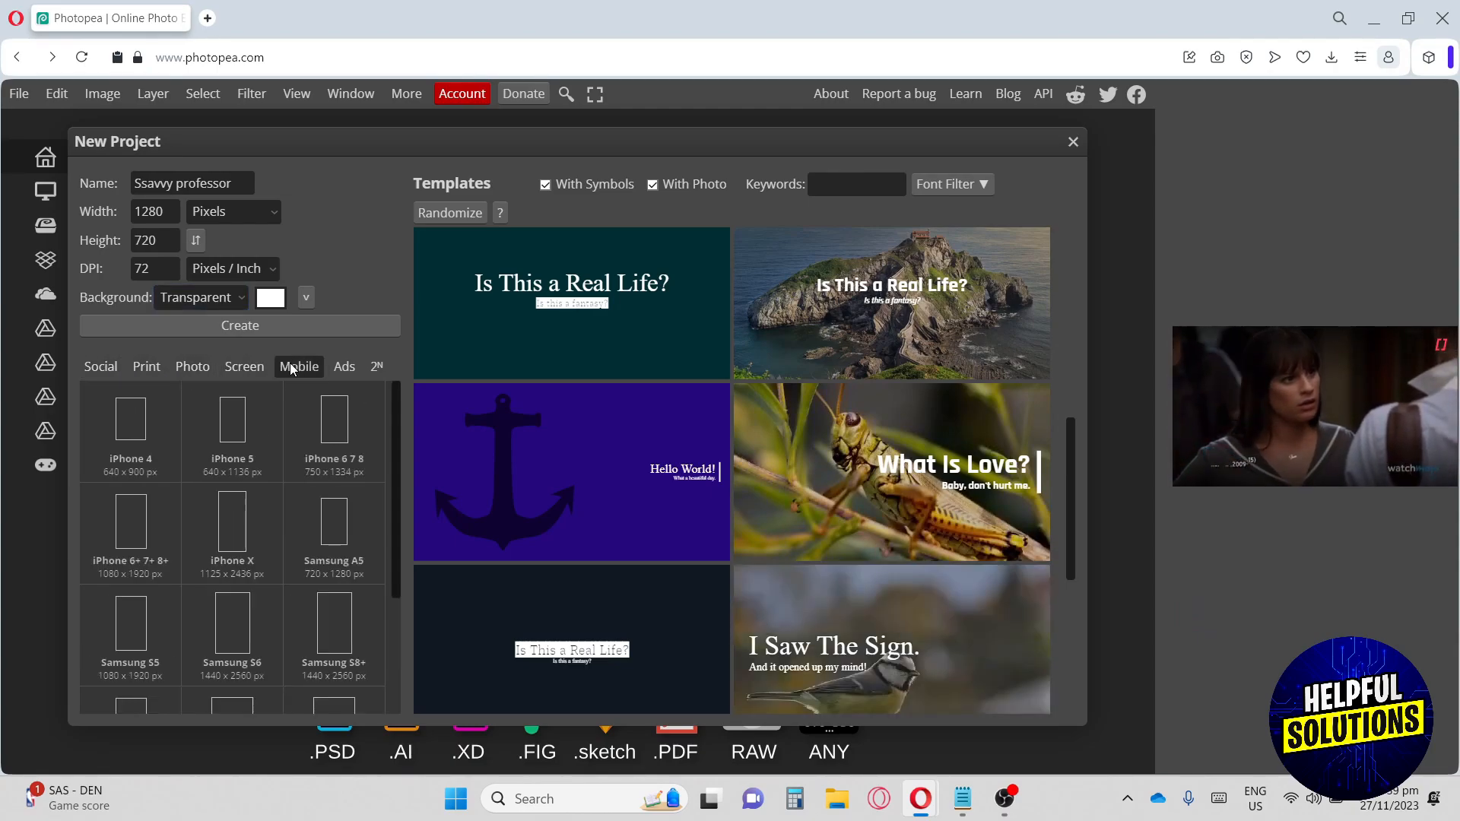
left_click(343, 368)
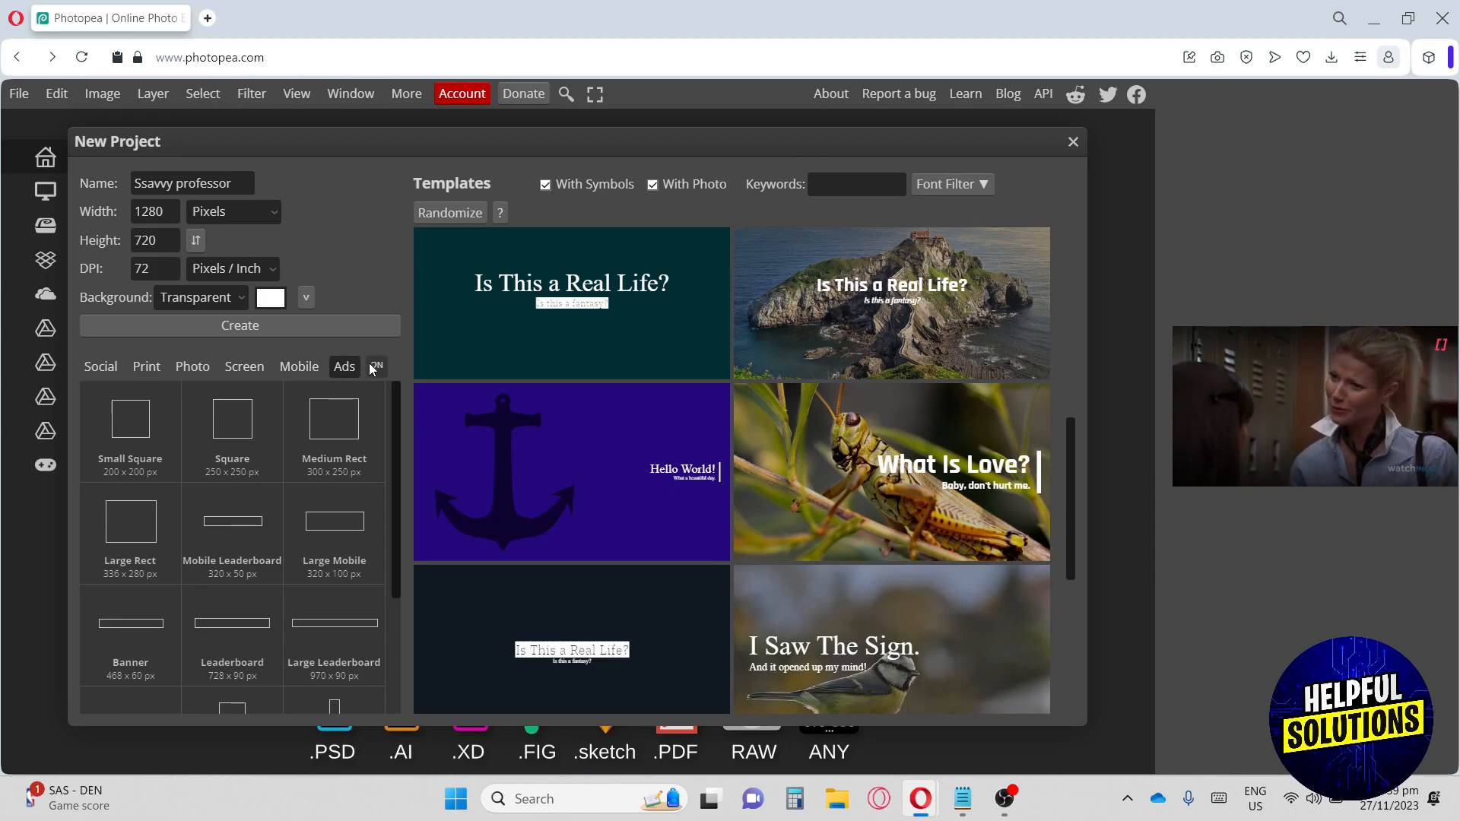
left_click(374, 367)
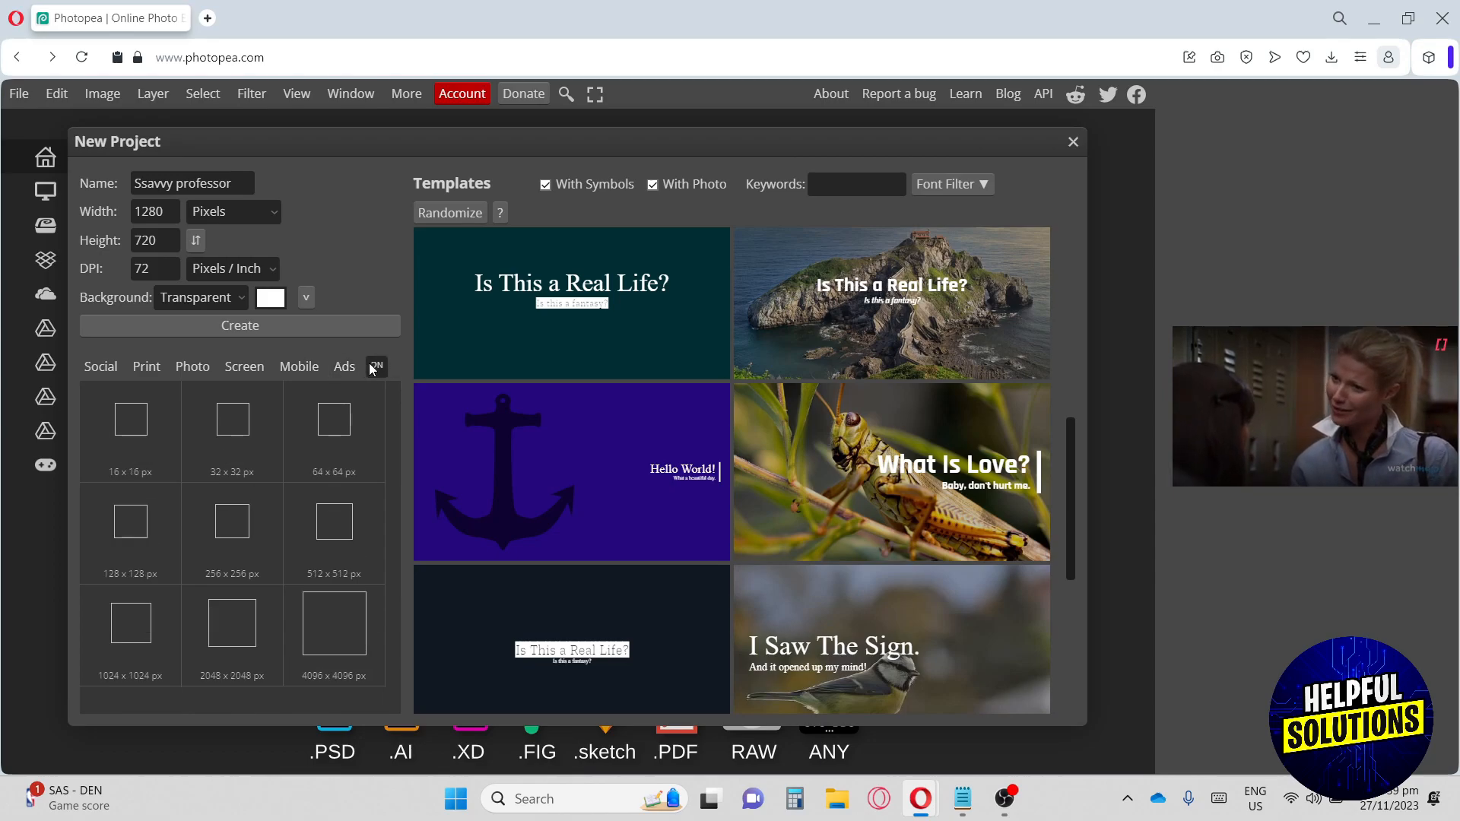
Create the project from the social Instagram preset, 1080 x 1080 px.
left_click(120, 365)
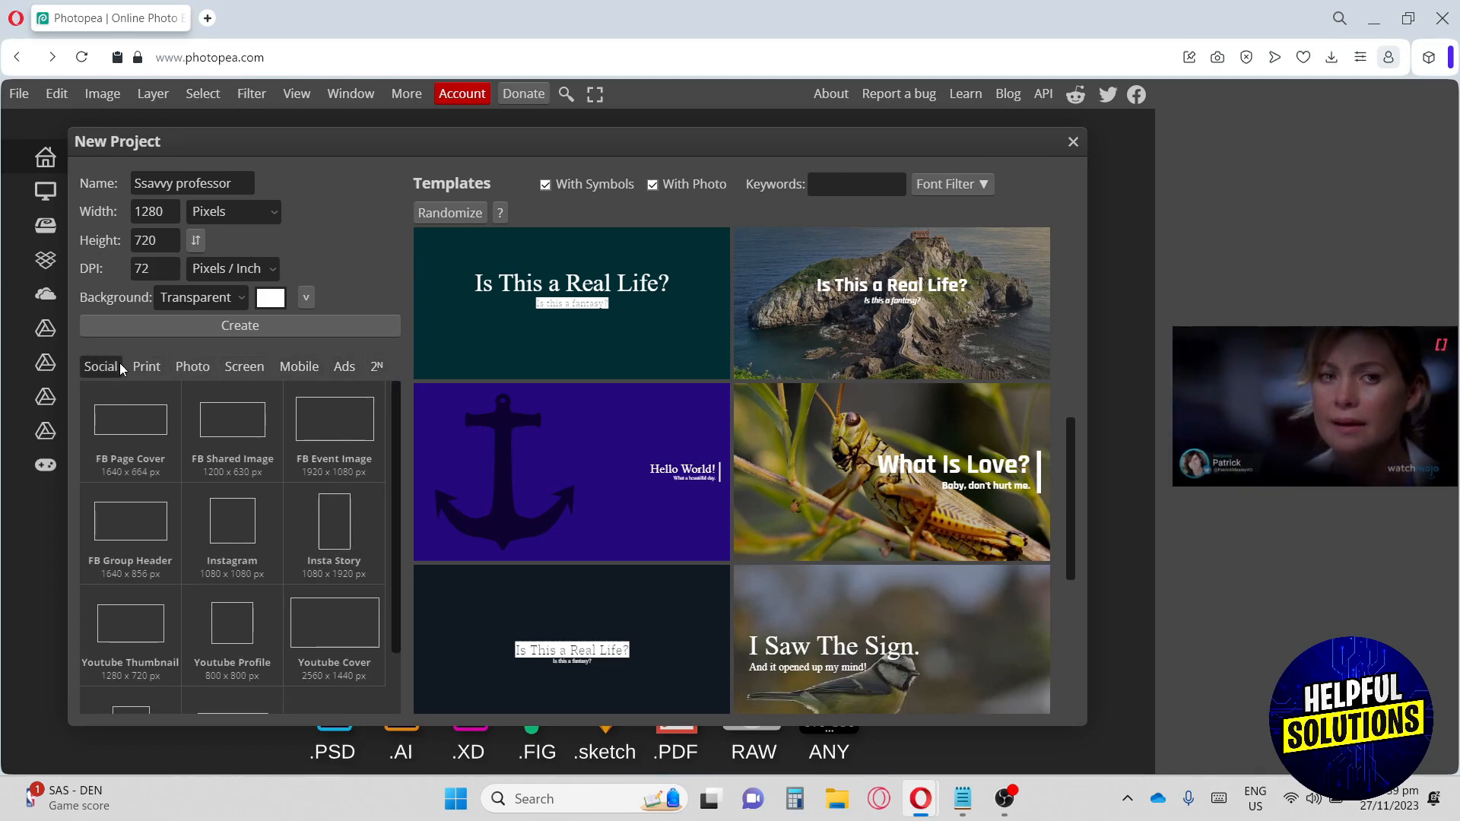
left_click(226, 525)
double_click(226, 524)
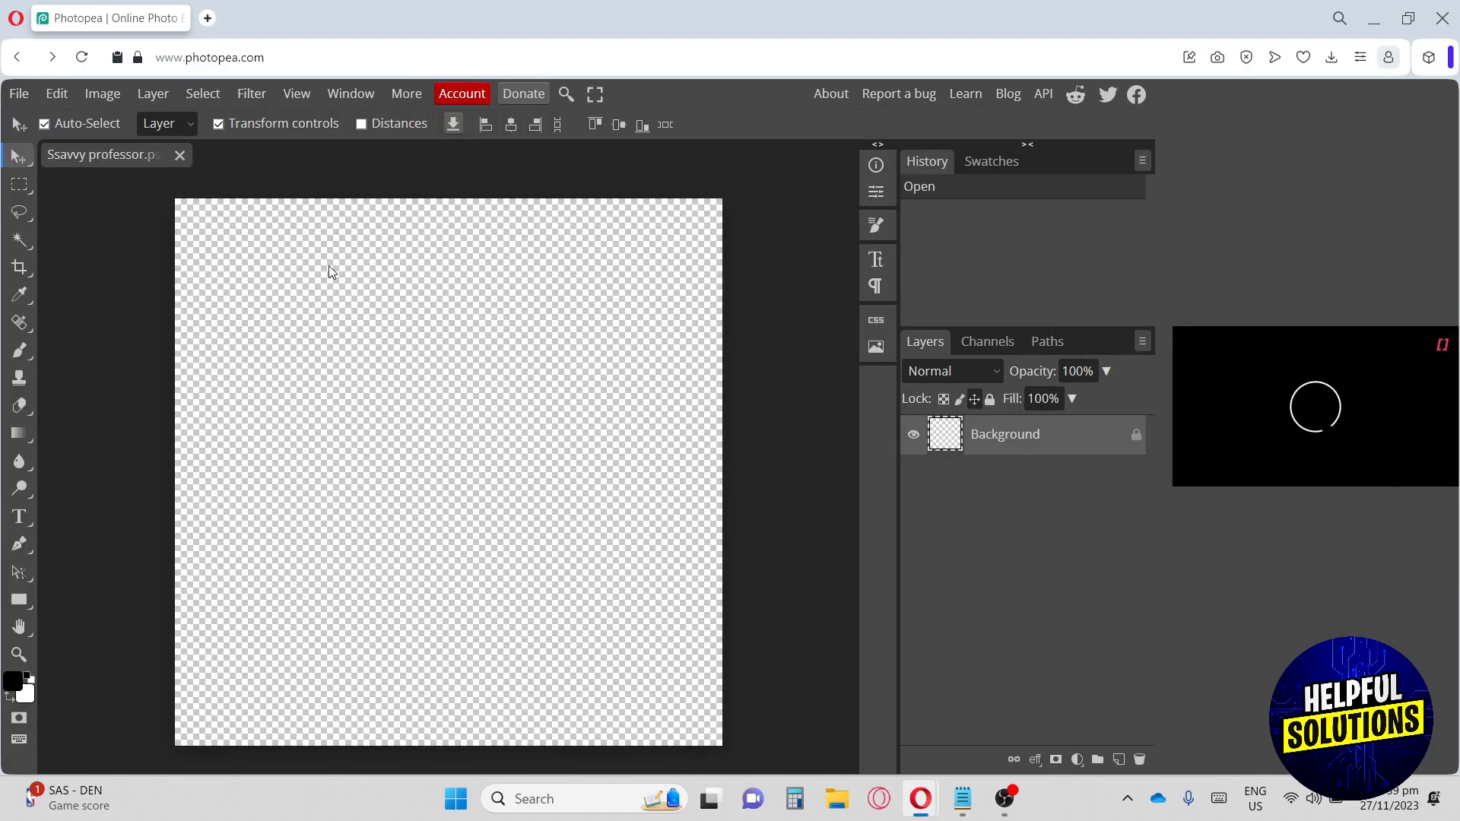
left_click(14, 95)
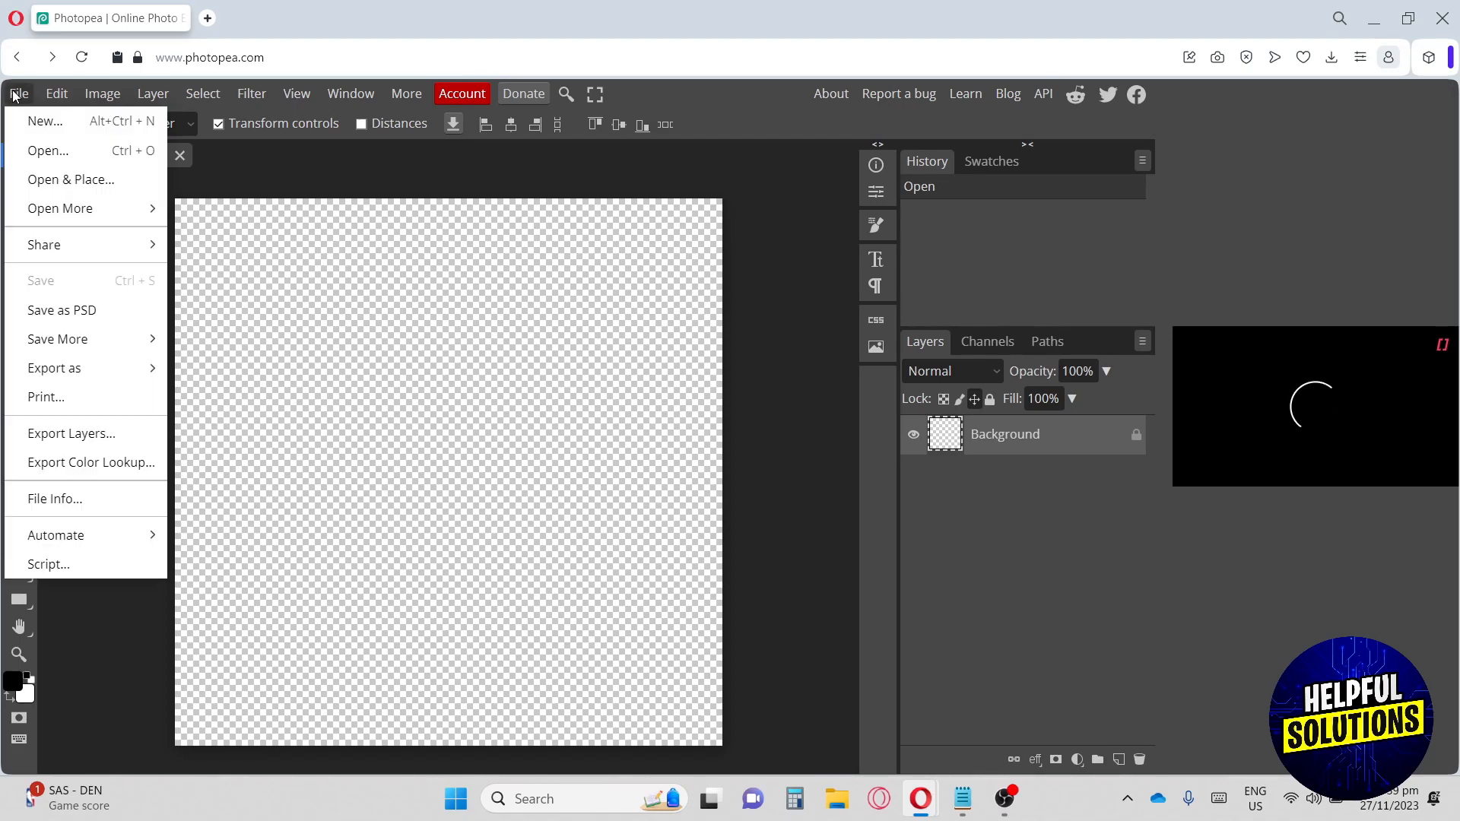
mouse_move(101, 96)
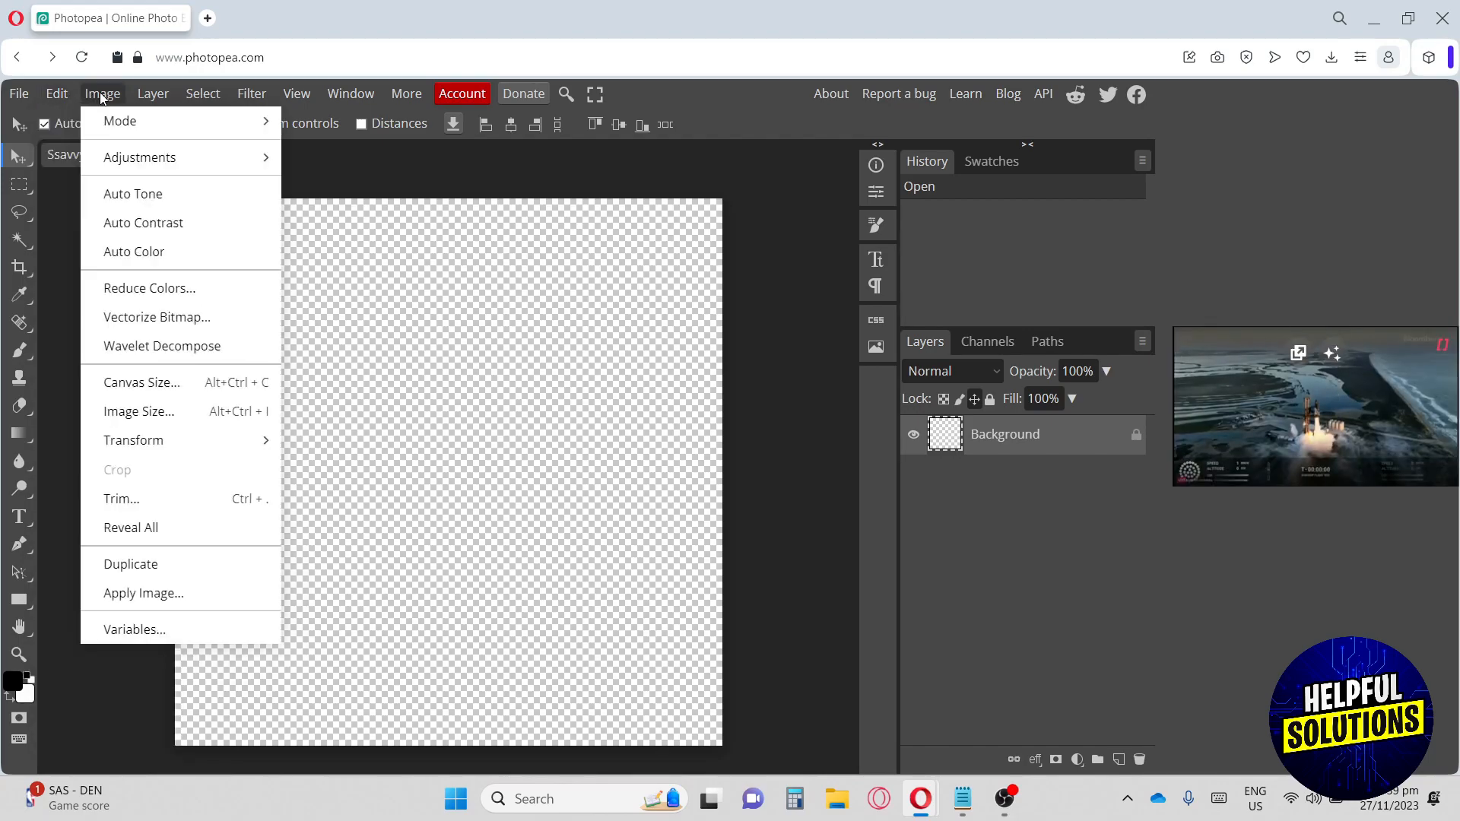
mouse_move(146, 93)
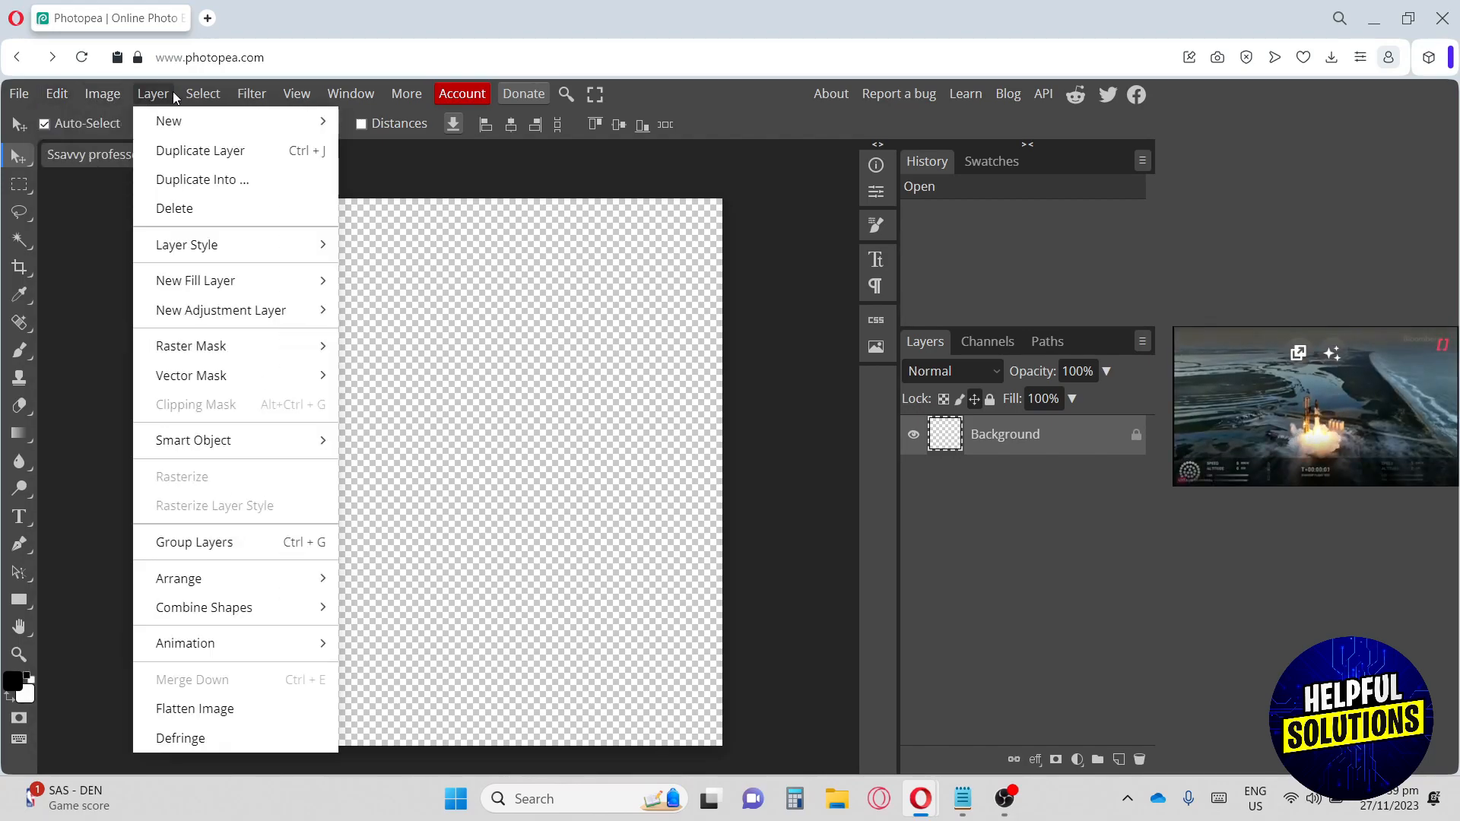
mouse_move(203, 94)
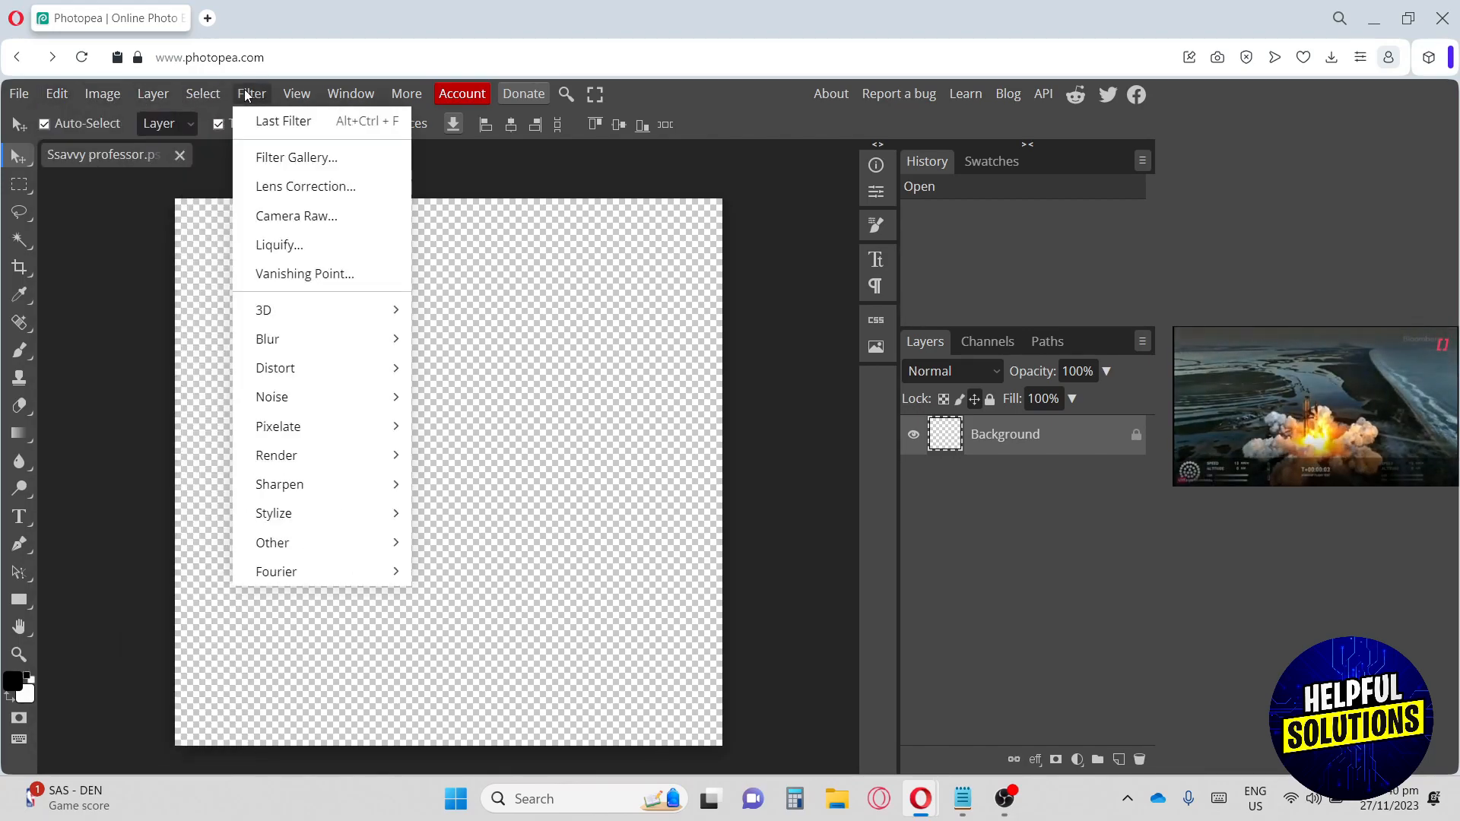
mouse_move(298, 94)
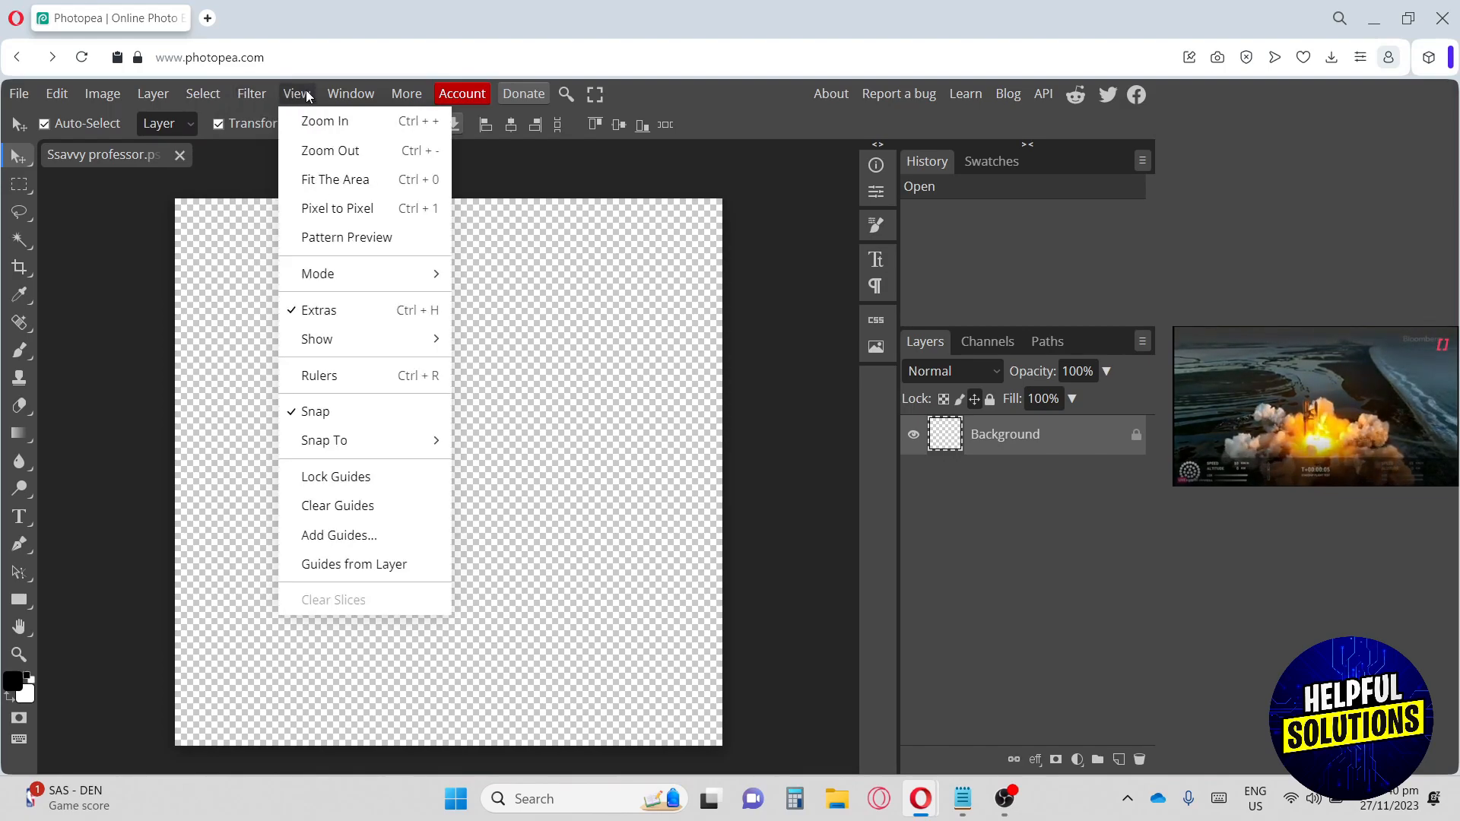
mouse_move(413, 93)
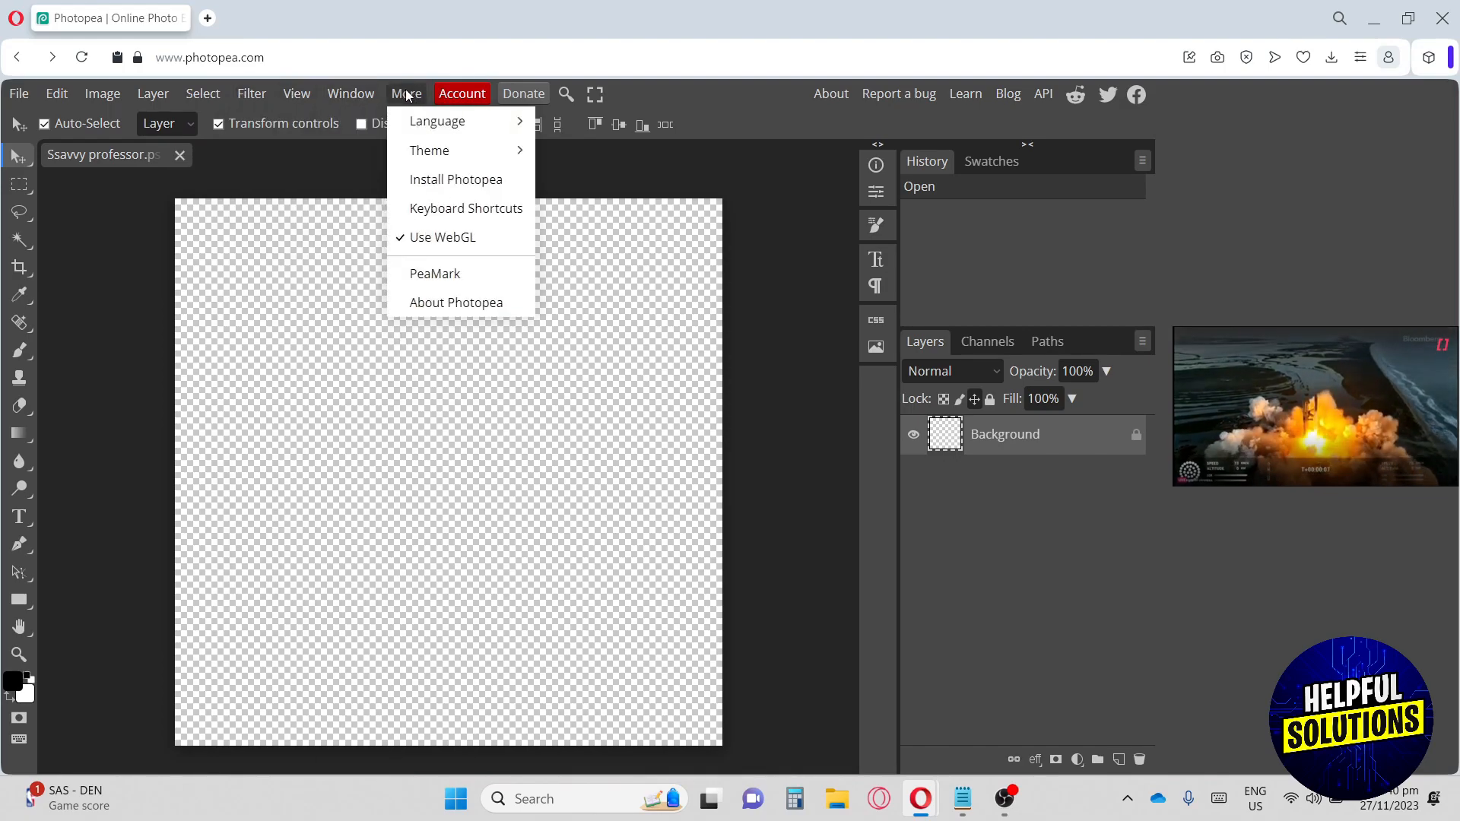
mouse_move(350, 95)
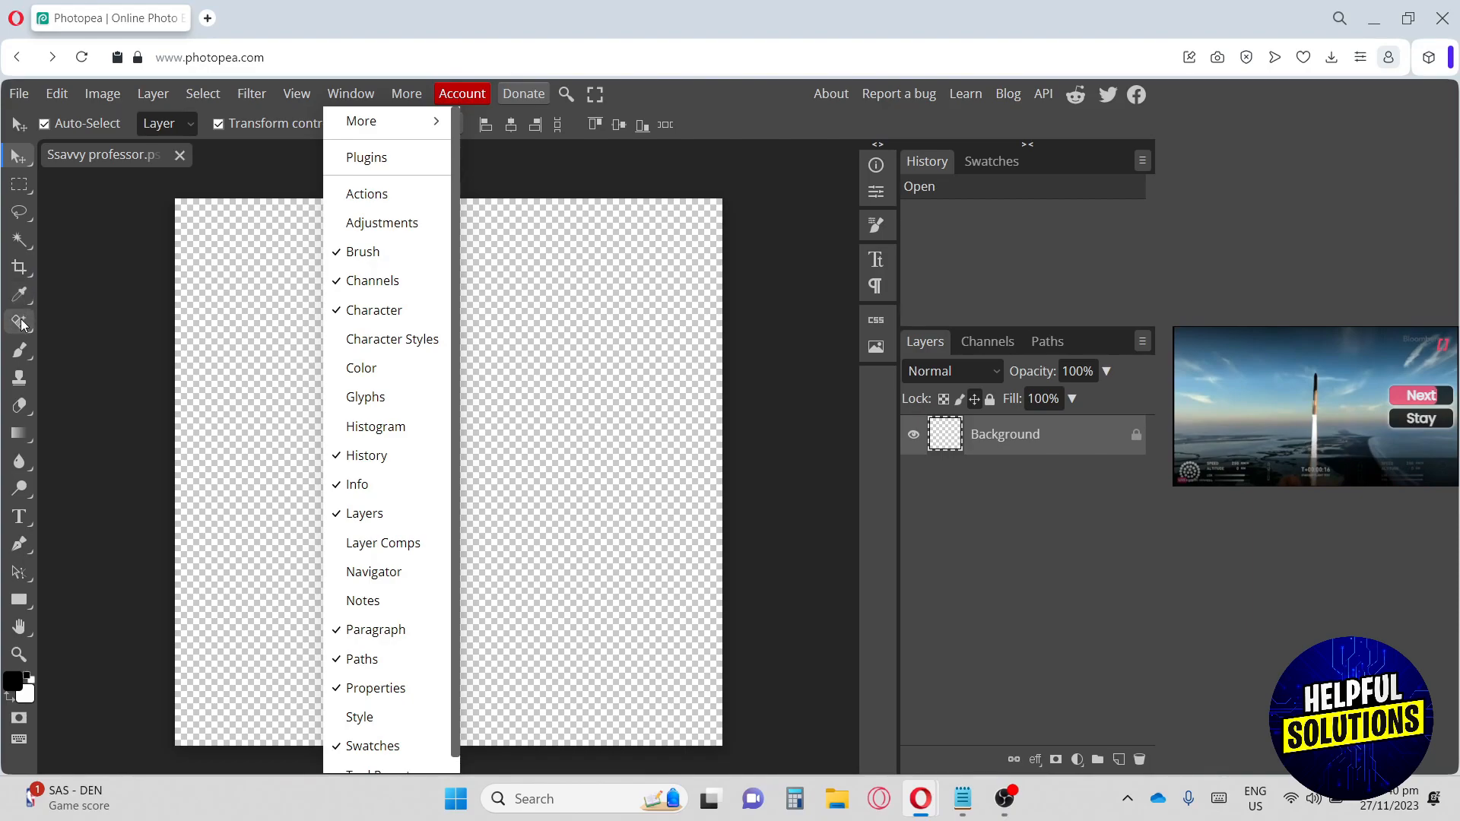
Open the pink podium image 1.png from the Desktop and deselect its layer.
left_click(20, 94)
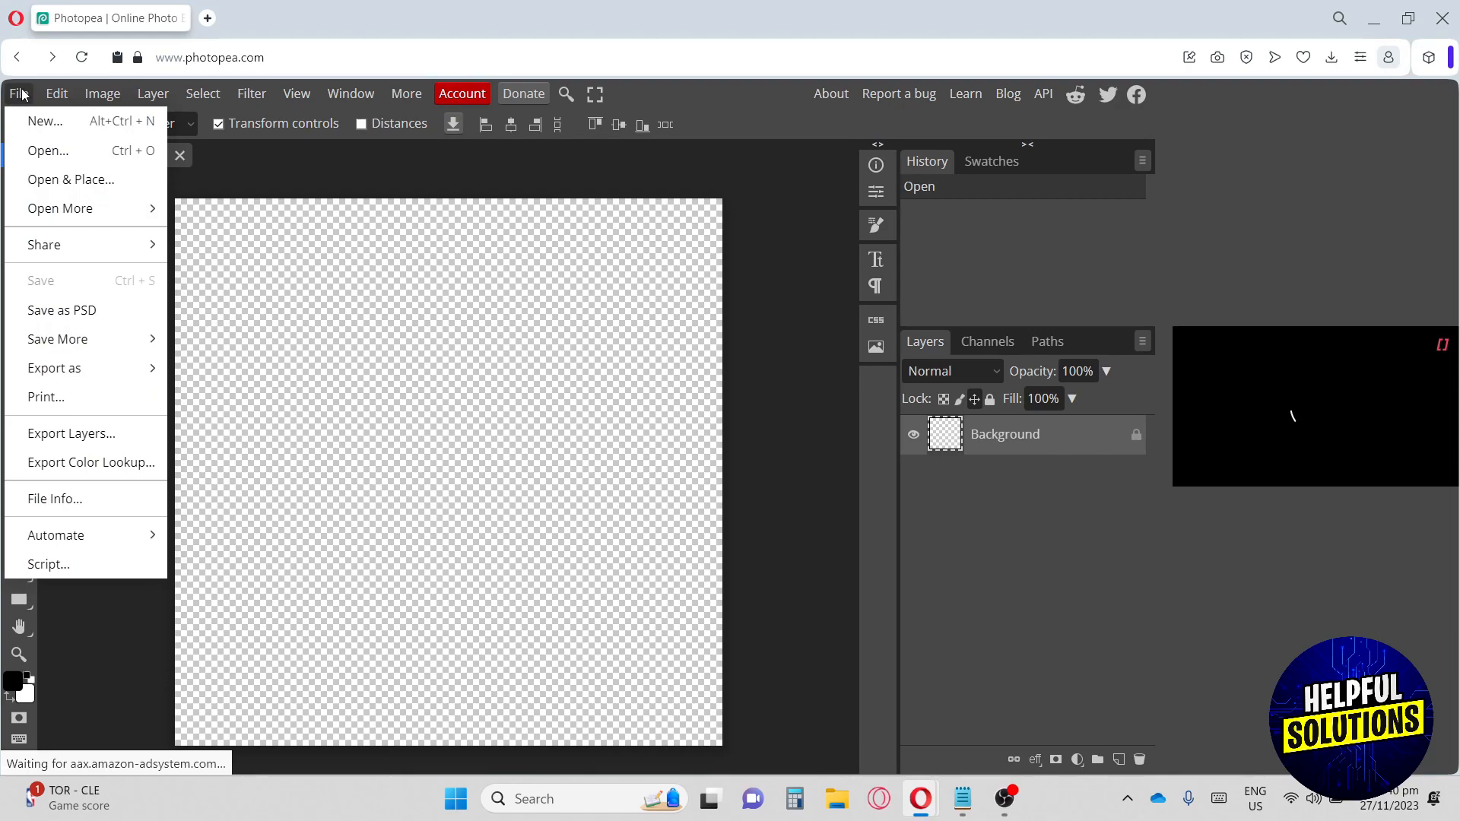
left_click(38, 152)
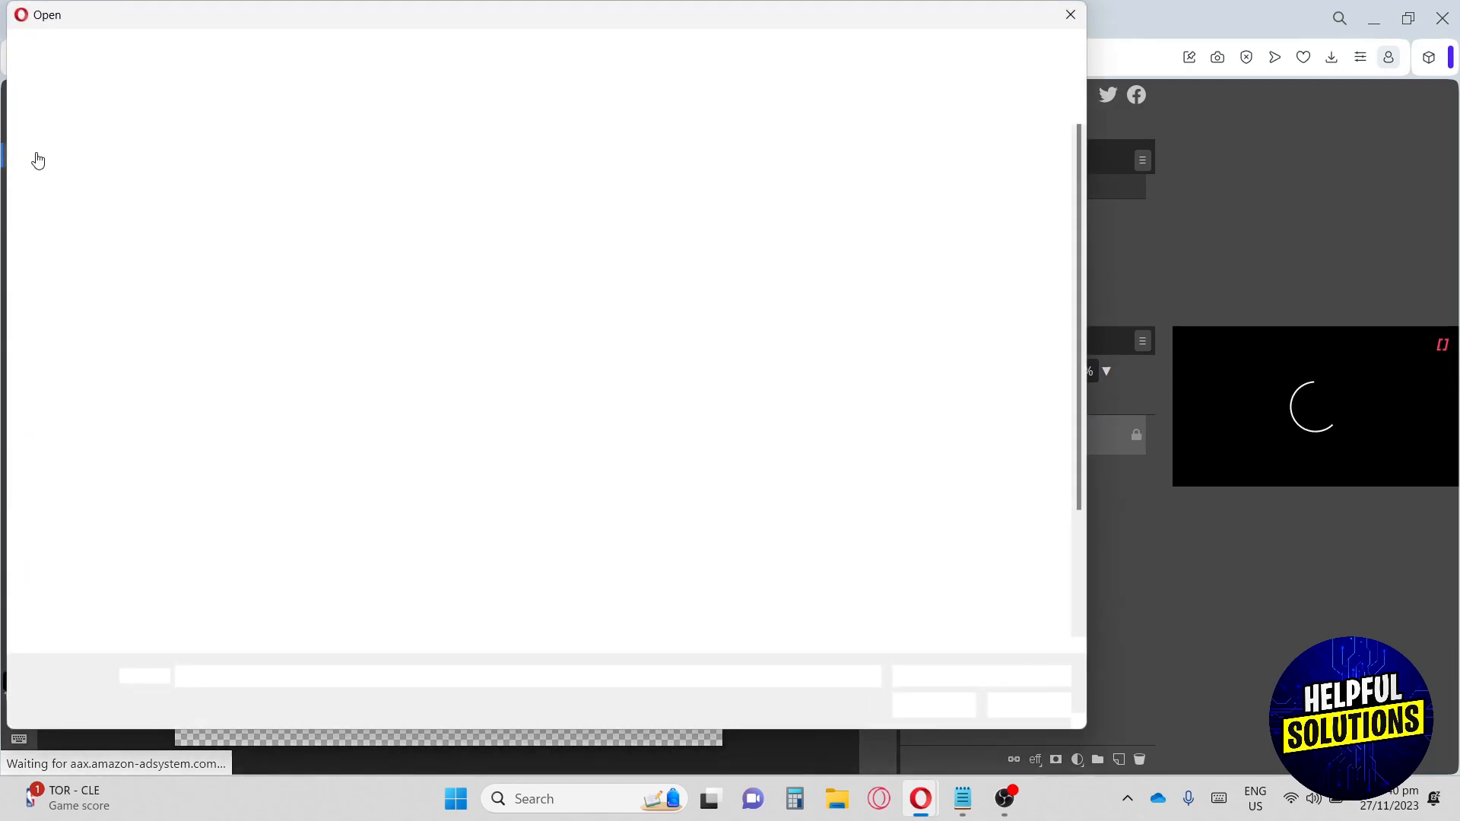
left_click(984, 291)
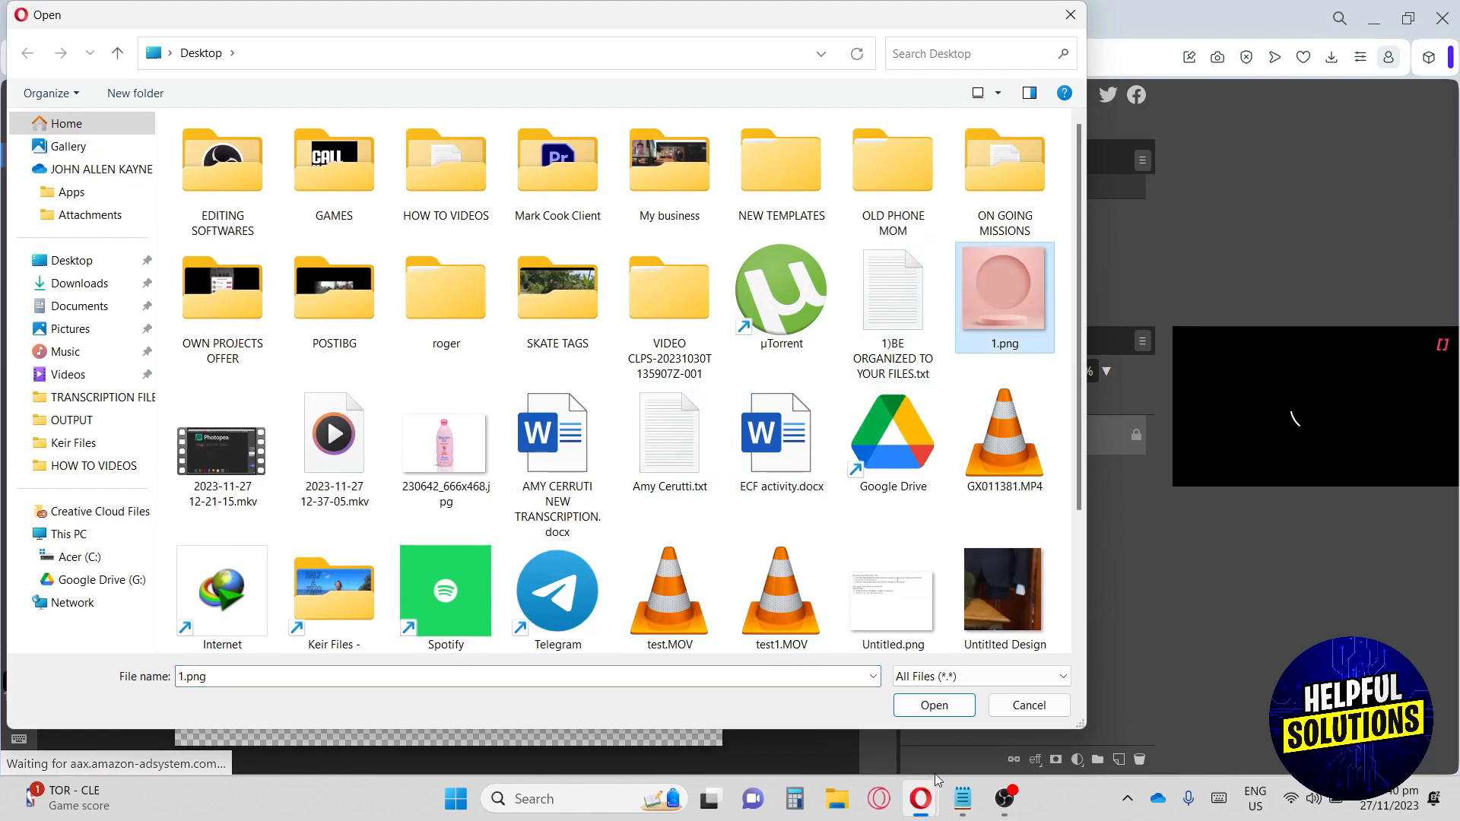
left_click(932, 703)
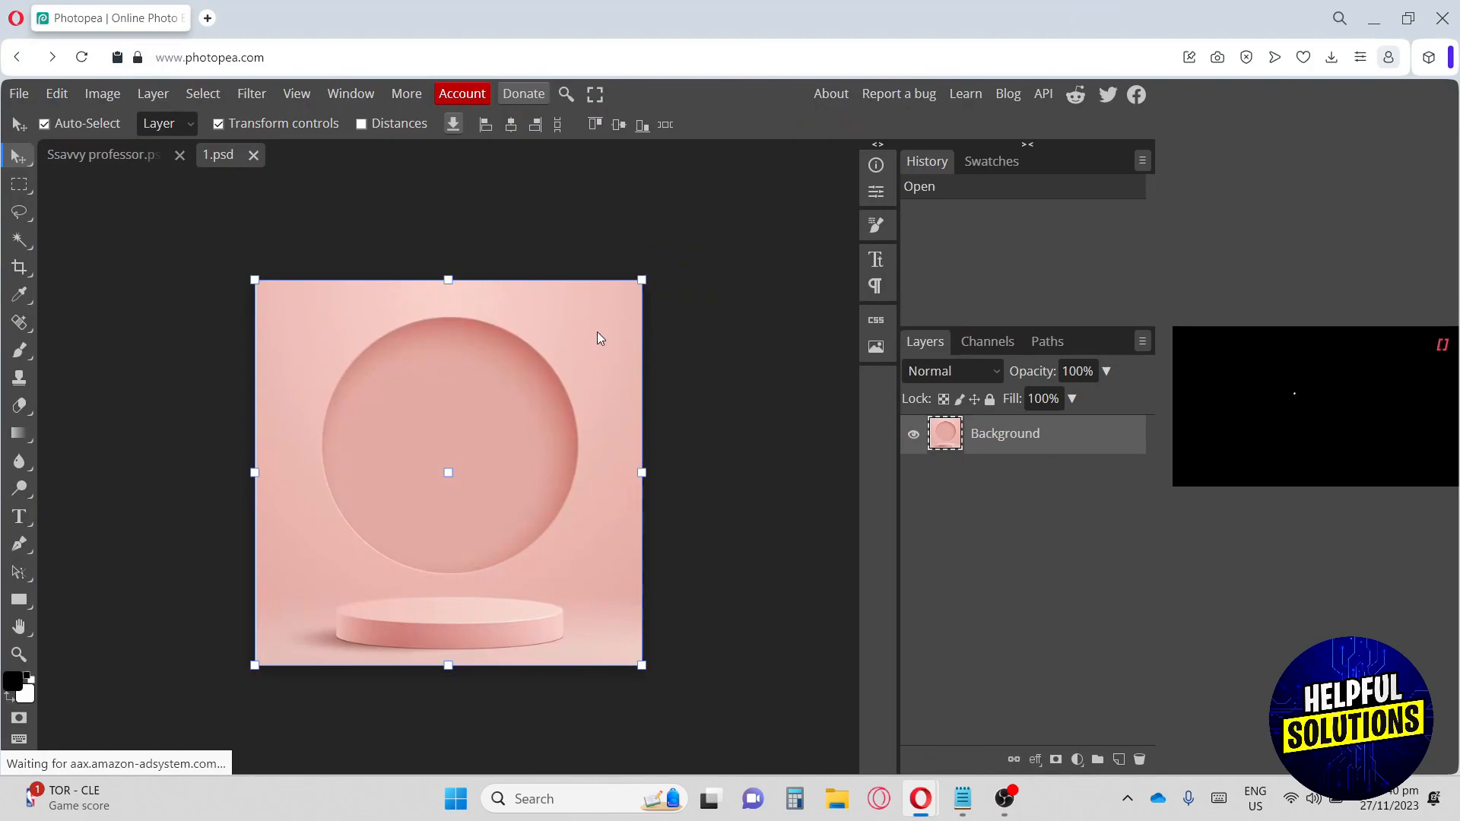
left_click(540, 203)
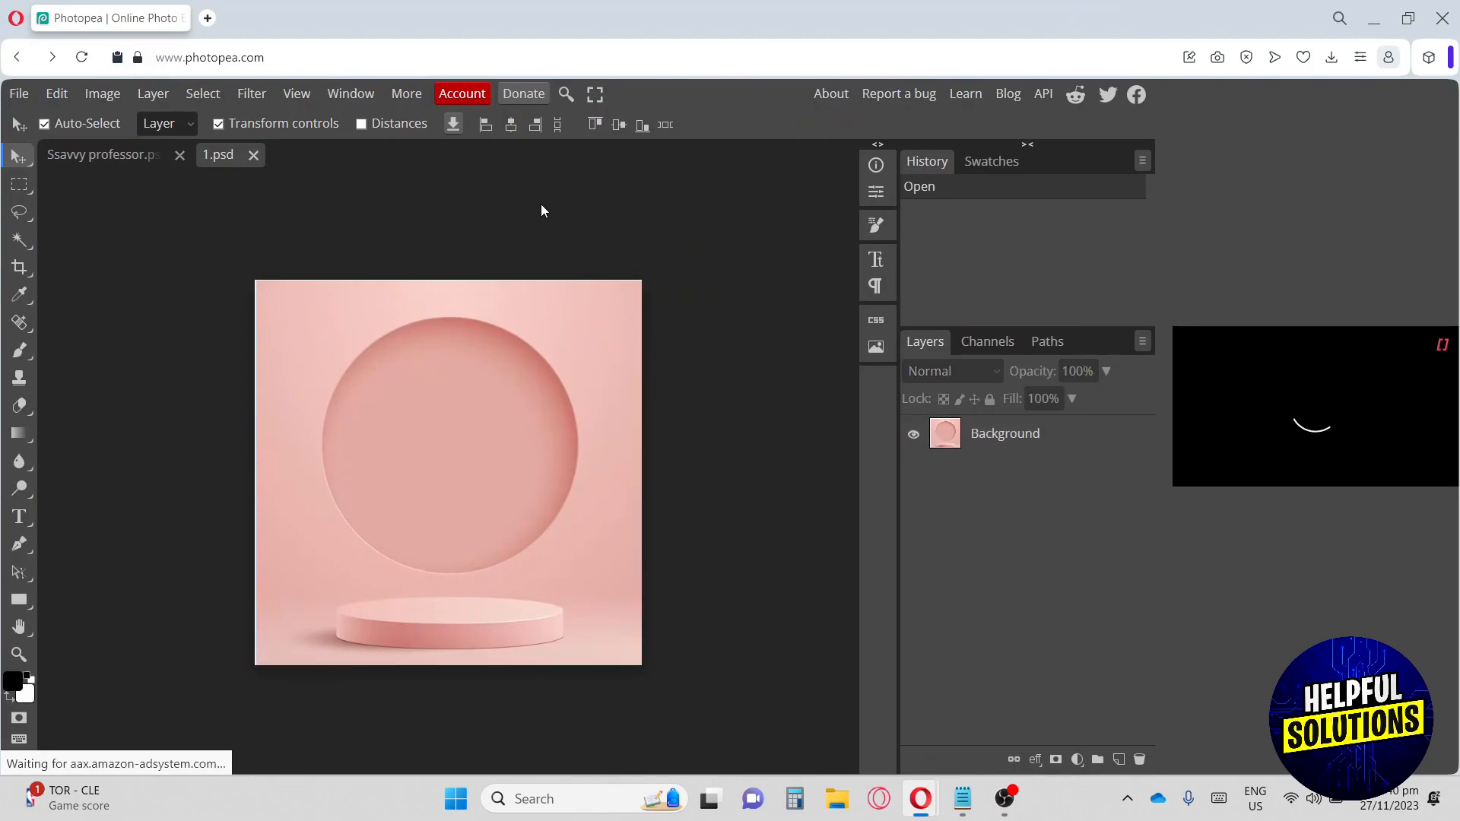
Open the lotion bottle image 230642_666x468.jpg from the Desktop.
left_click(19, 93)
left_click(69, 152)
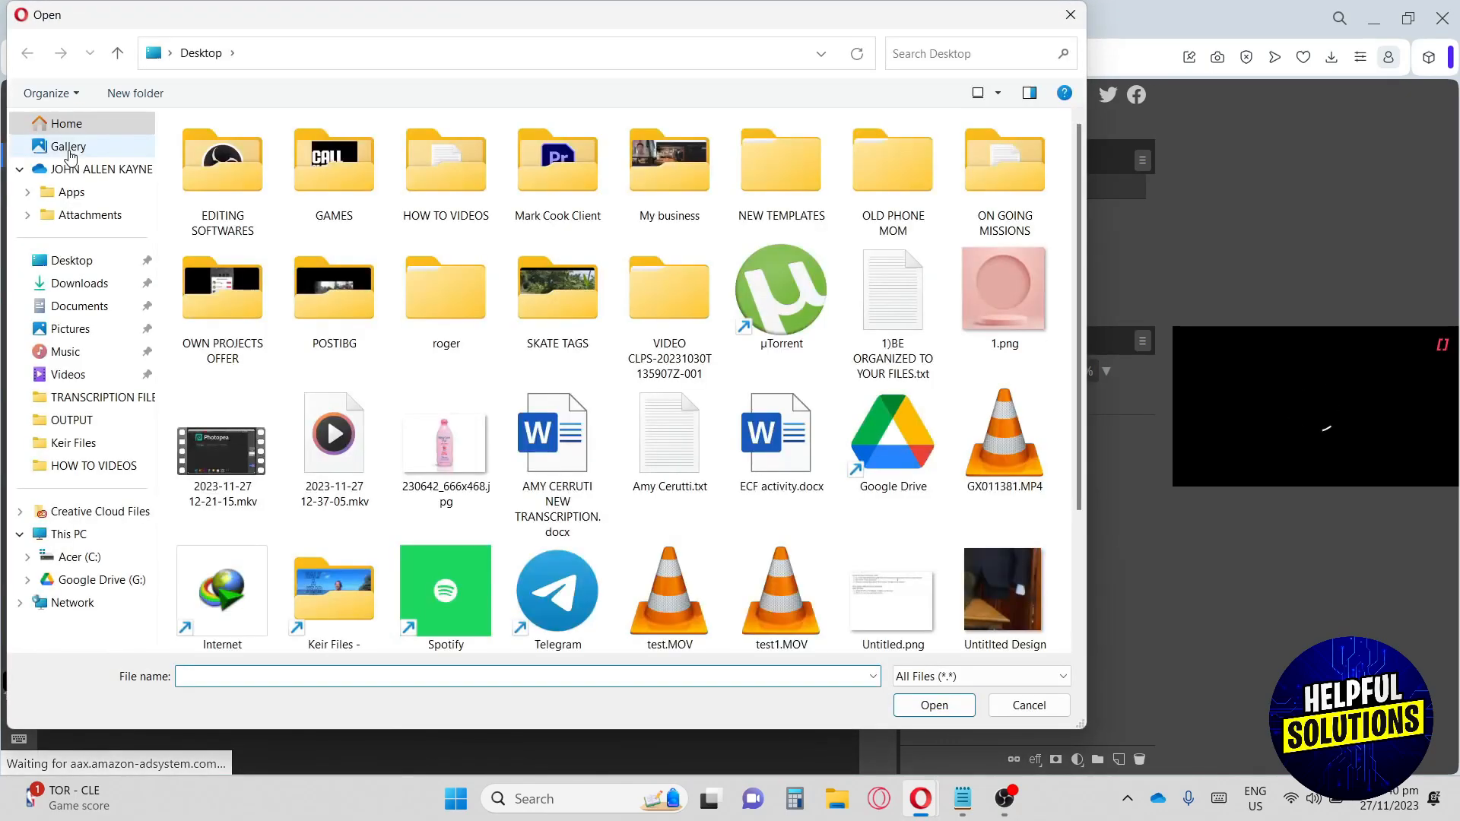
left_click(448, 444)
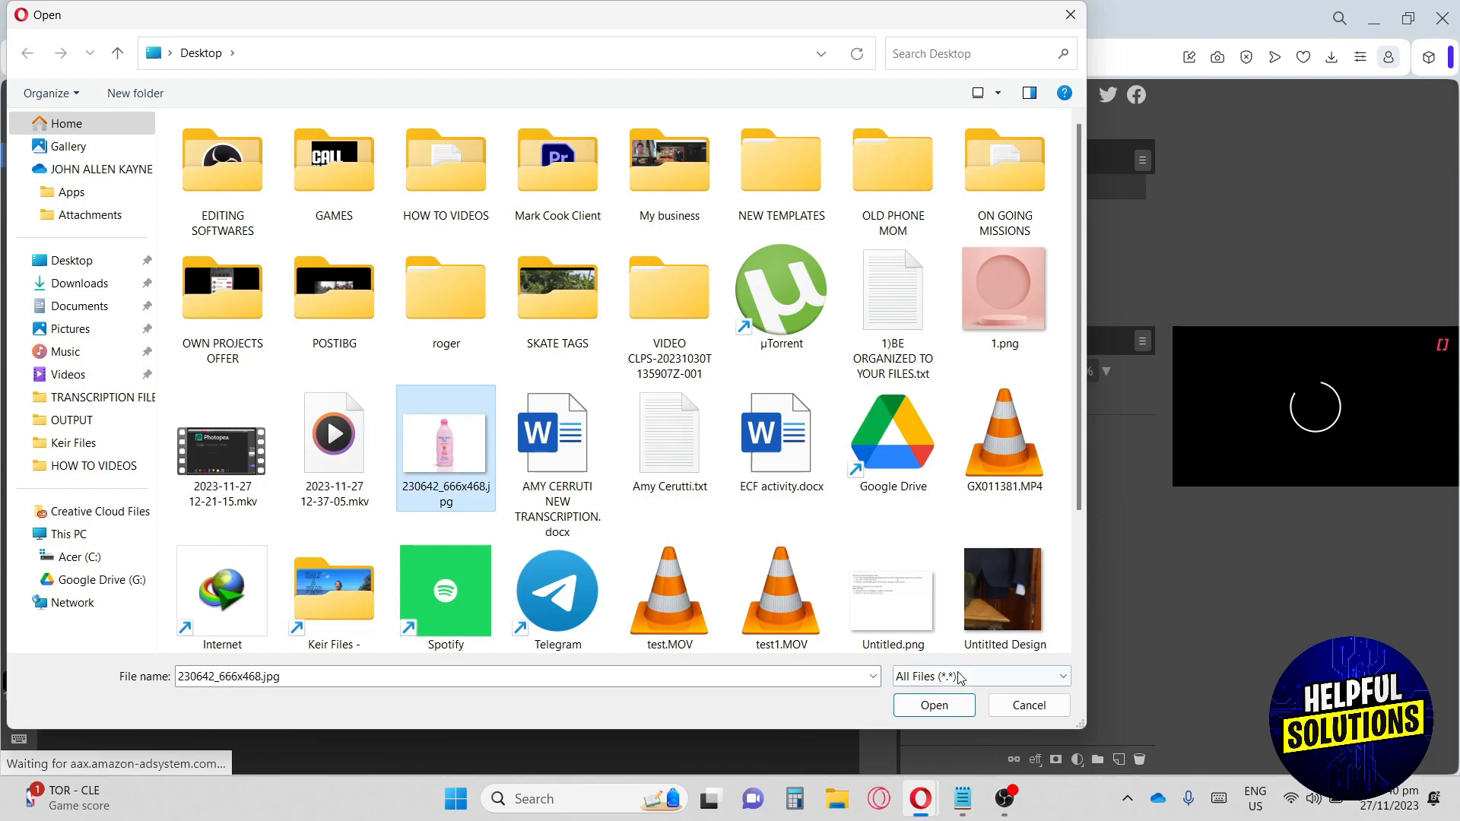
left_click(934, 703)
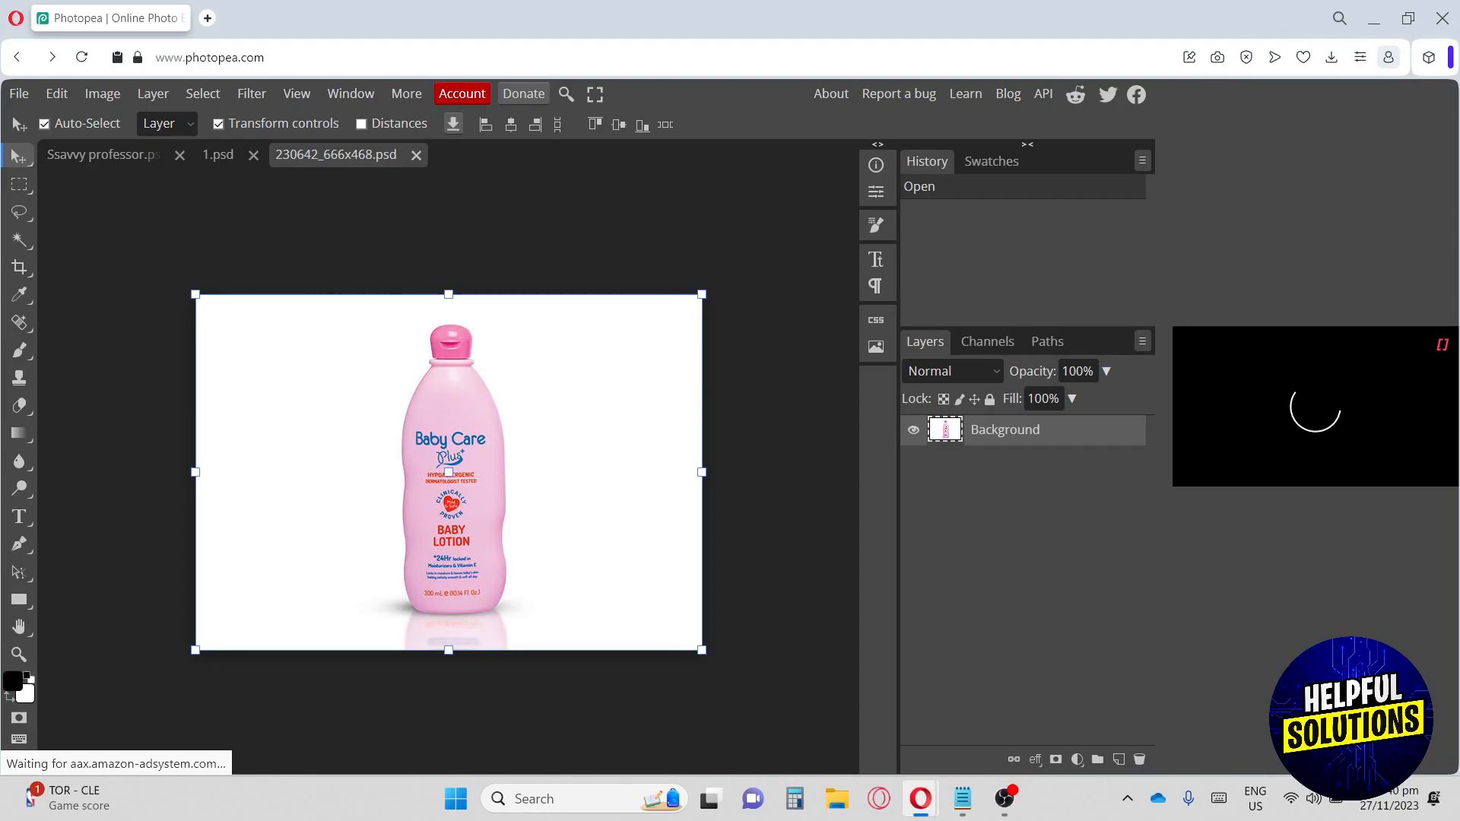
Copy the lotion bottle image into the 1.psd document as a new layer and scale it down.
left_click(216, 154)
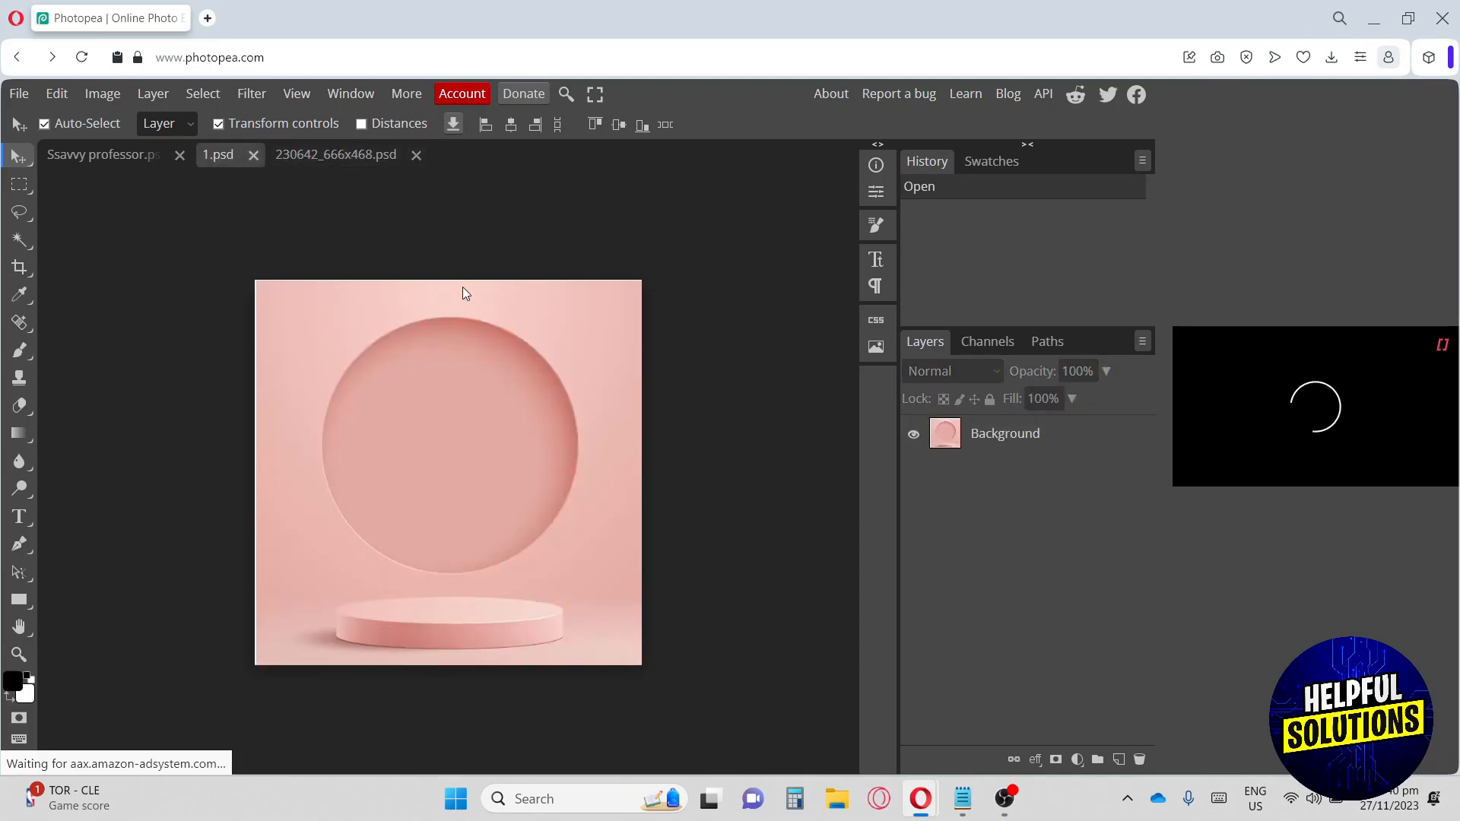
left_click_drag(473, 232, 473, 232)
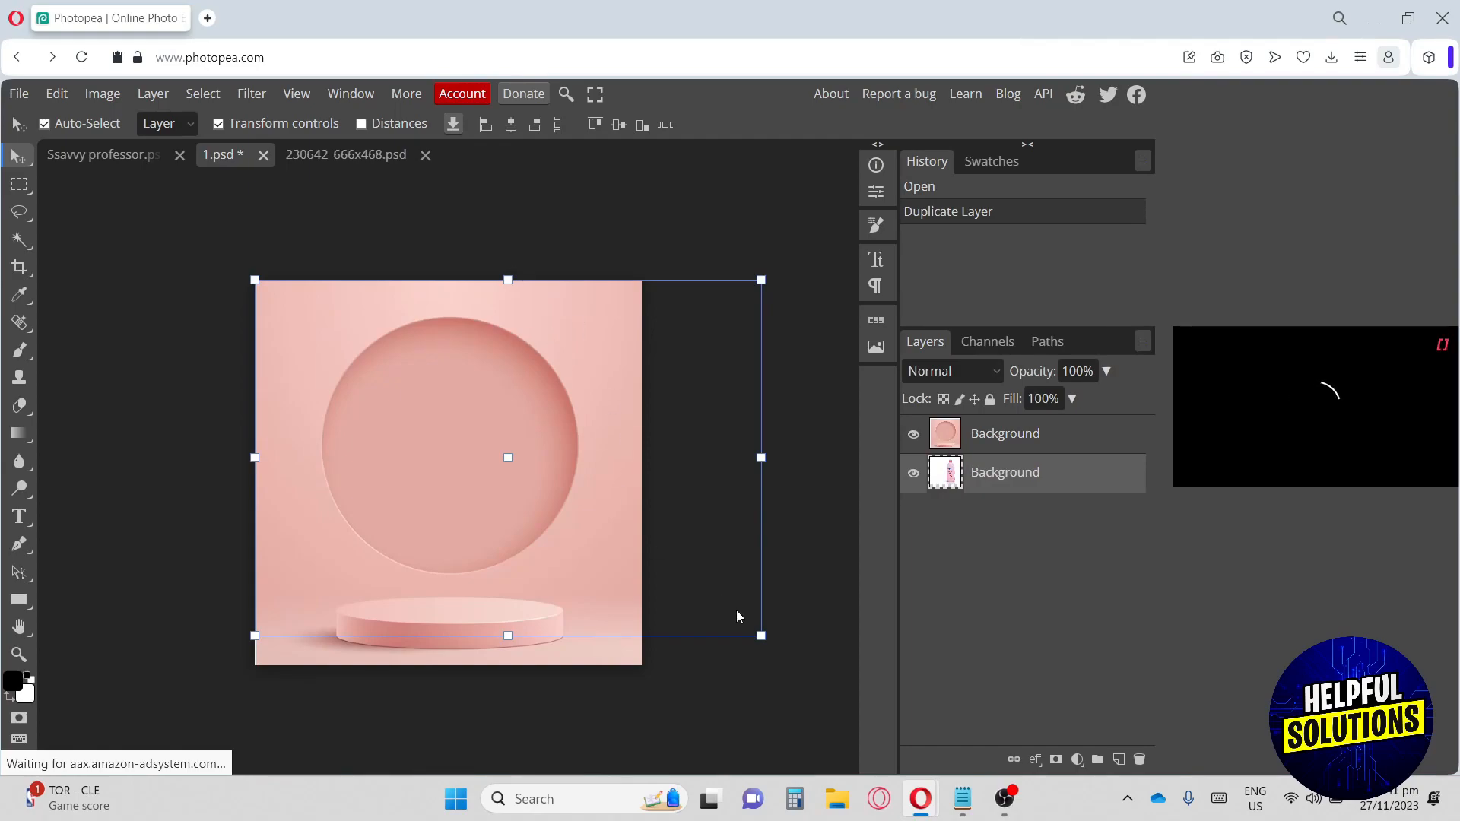
left_click_drag(748, 626, 748, 626)
left_click_drag(652, 579, 610, 540)
Move the bottle layer above the podium layer, scale it to about 90% and center it over the podium scene.
left_click_drag(1027, 476, 1029, 422)
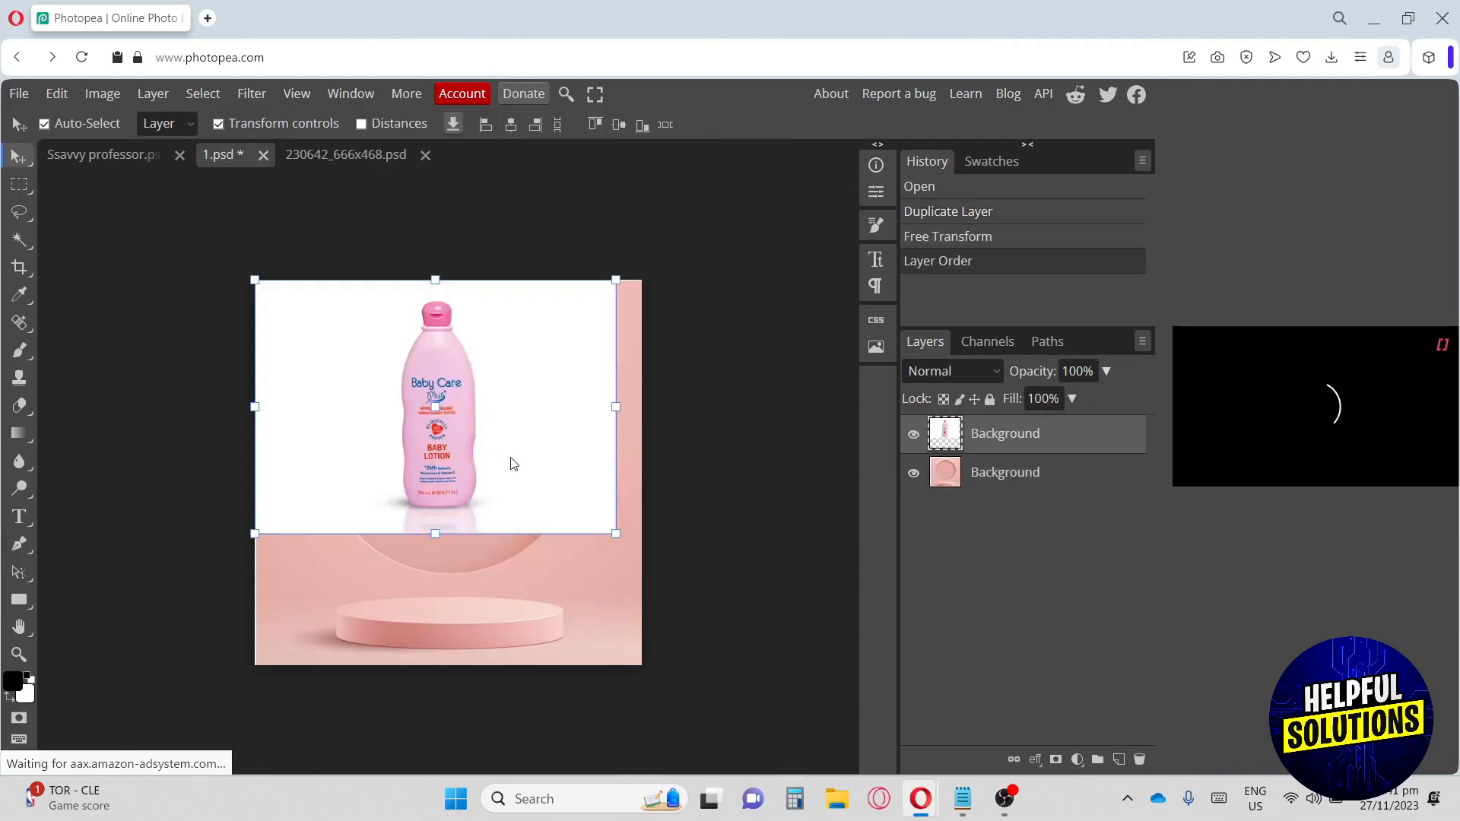
left_click_drag(616, 533, 535, 477)
left_click_drag(451, 414, 477, 527)
left_click_drag(587, 415, 610, 396)
left_click_drag(309, 398, 280, 378)
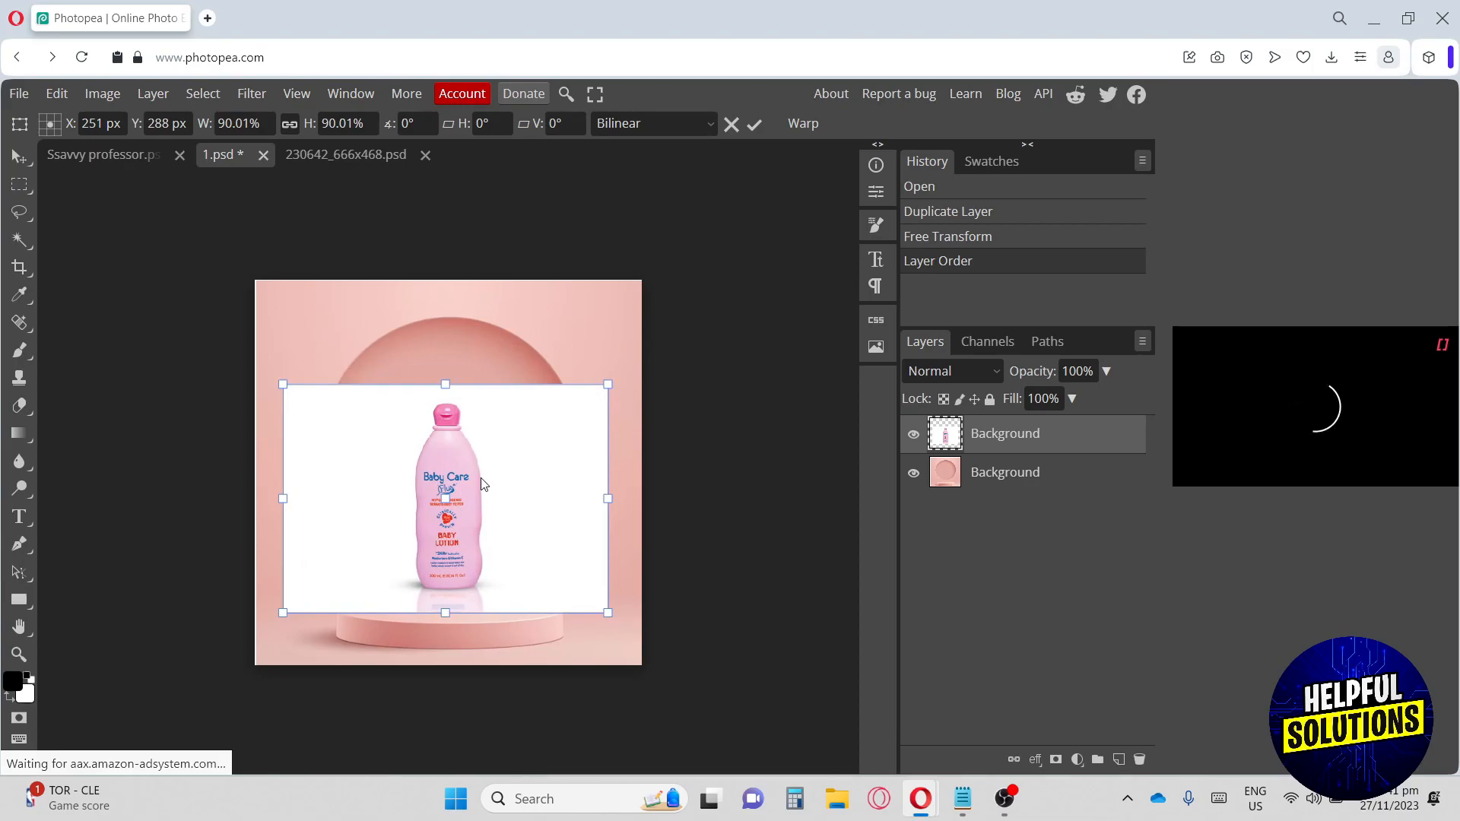
Convert the bottle layer to a smart object and rasterize it.
right_click(997, 439)
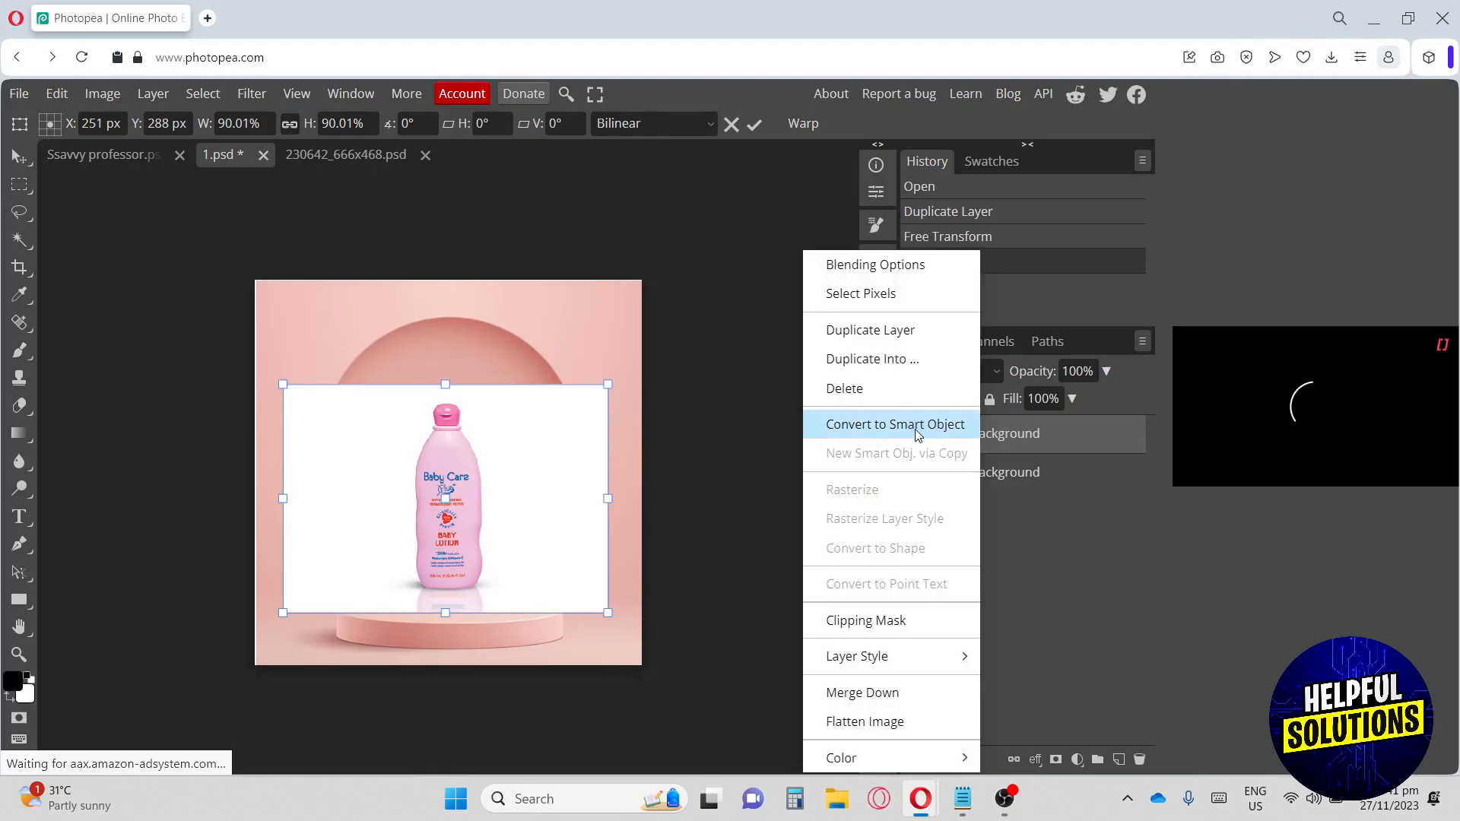
left_click(917, 434)
right_click(979, 438)
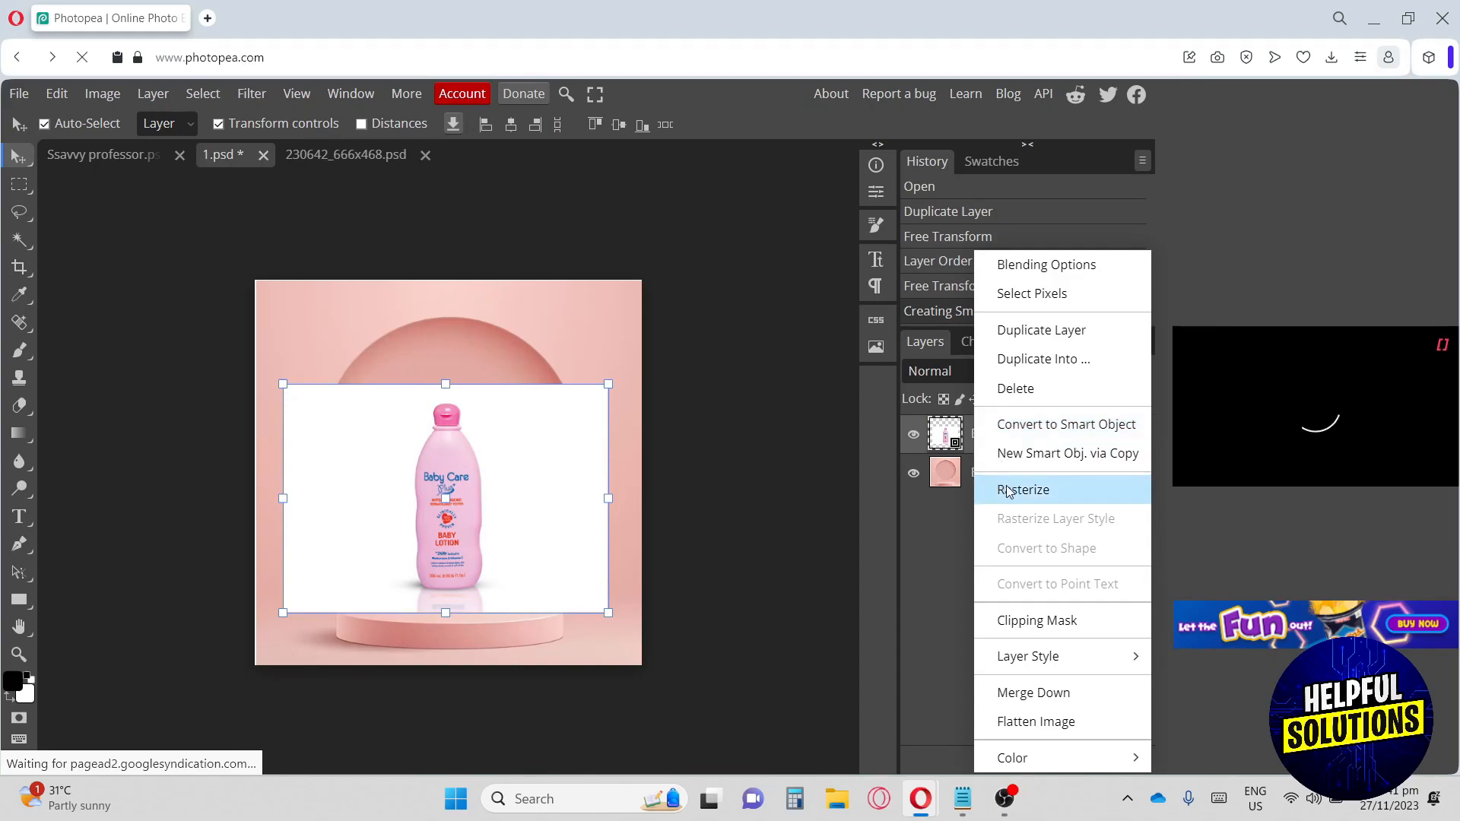
left_click(1011, 491)
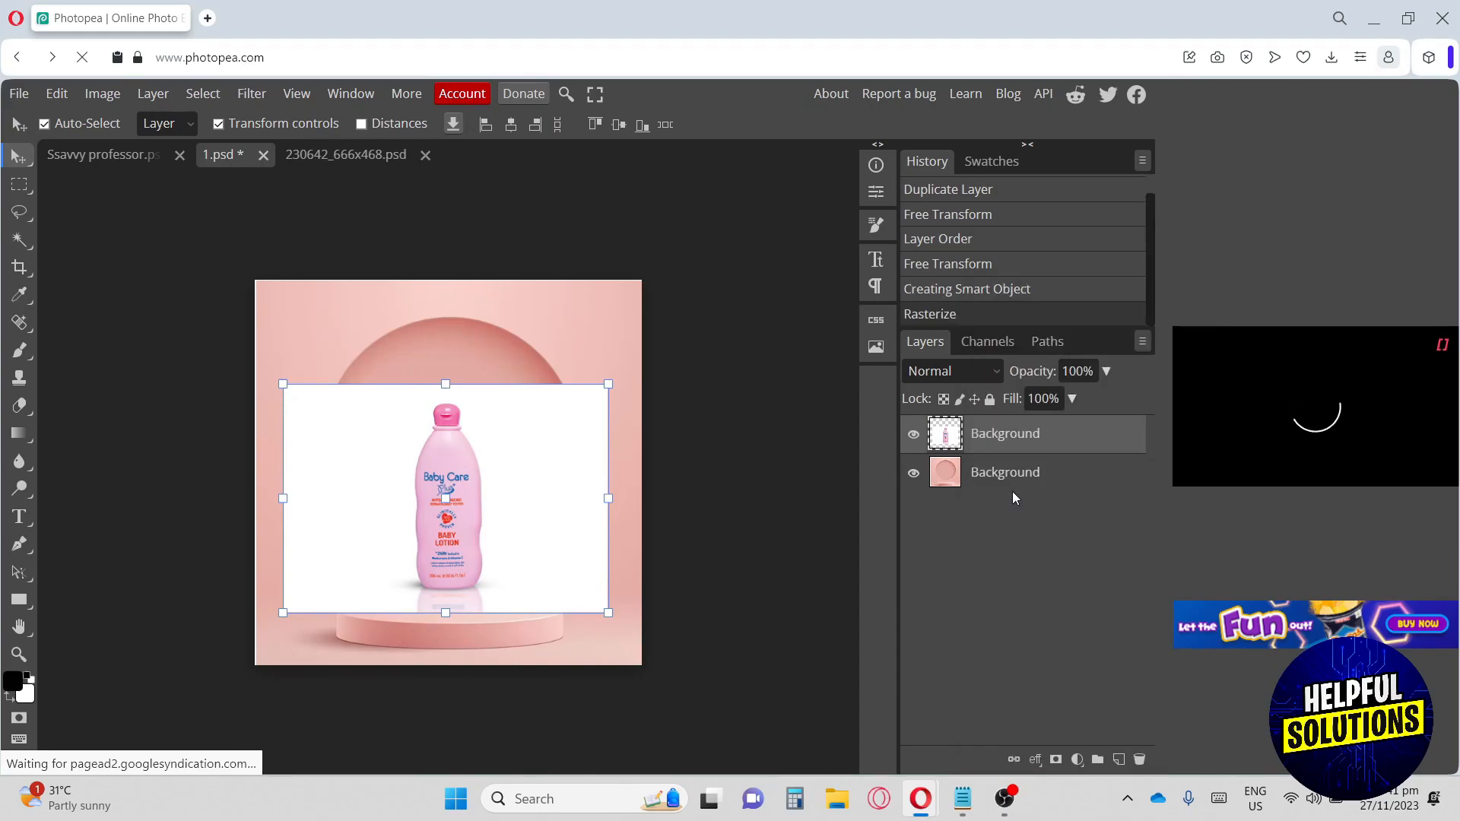
Select the white background around the bottle with the Magic Wand and delete it.
left_click(19, 240)
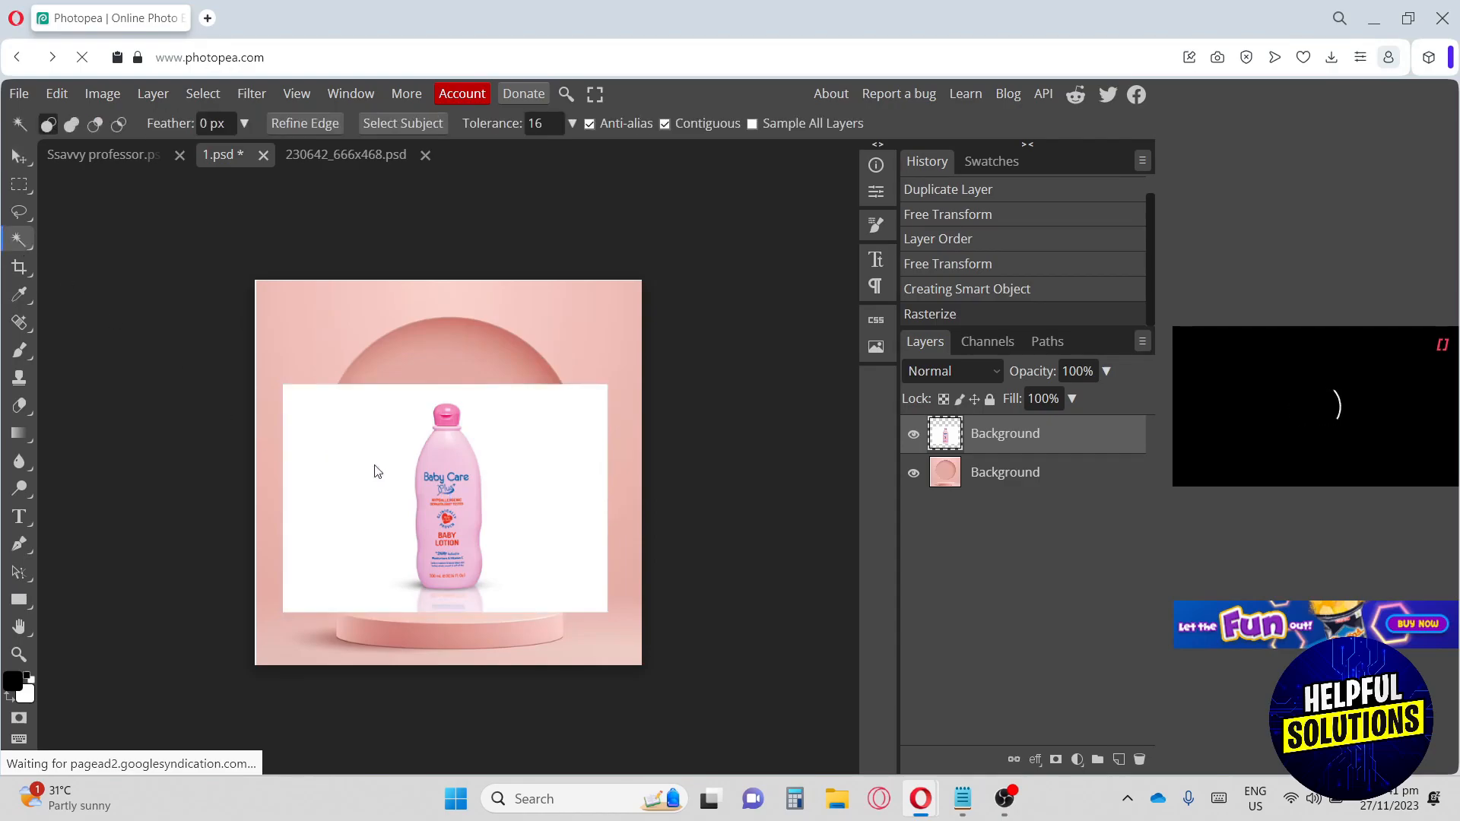
left_click(352, 467)
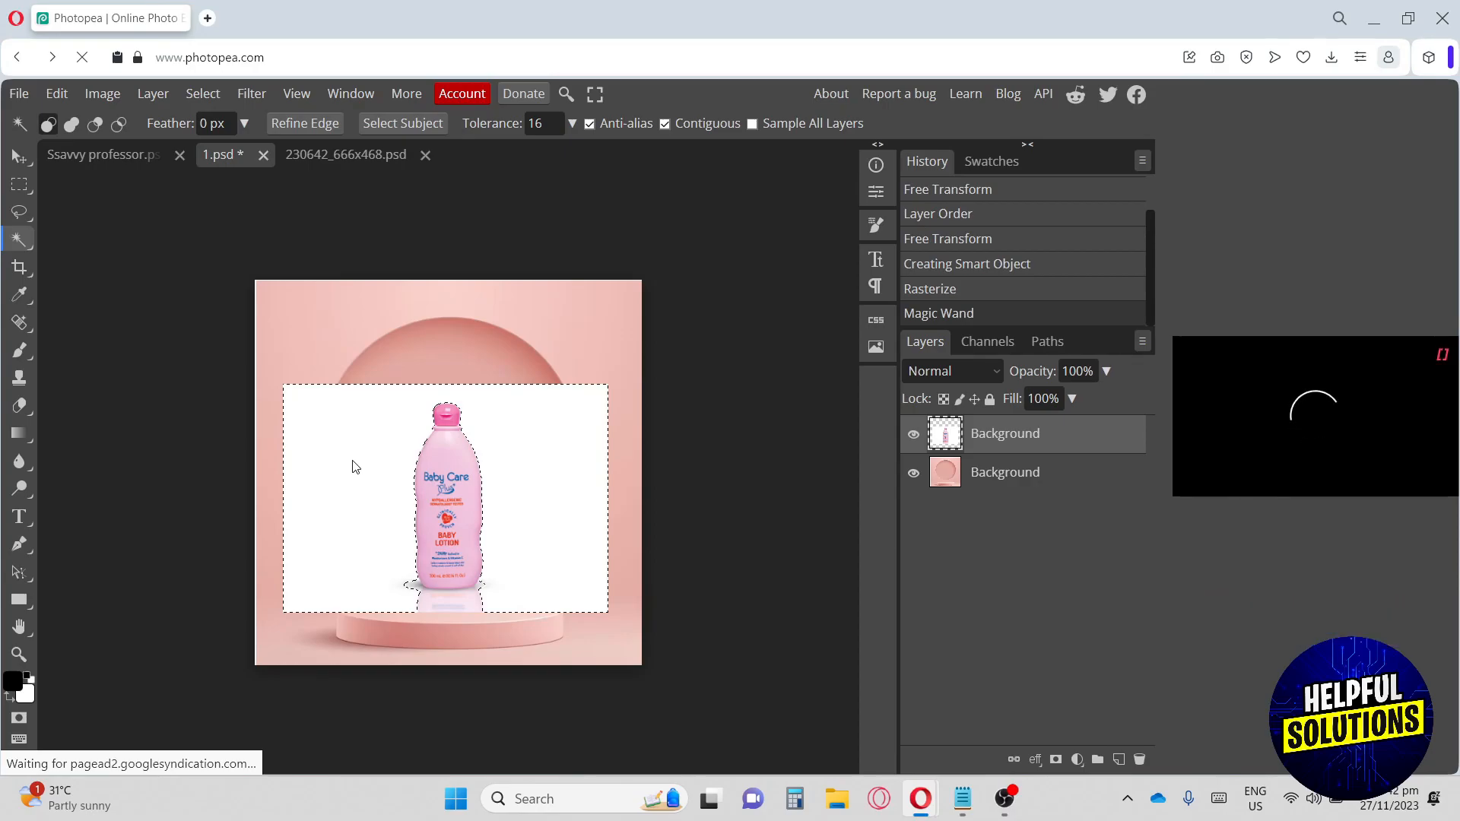
key("Delete")
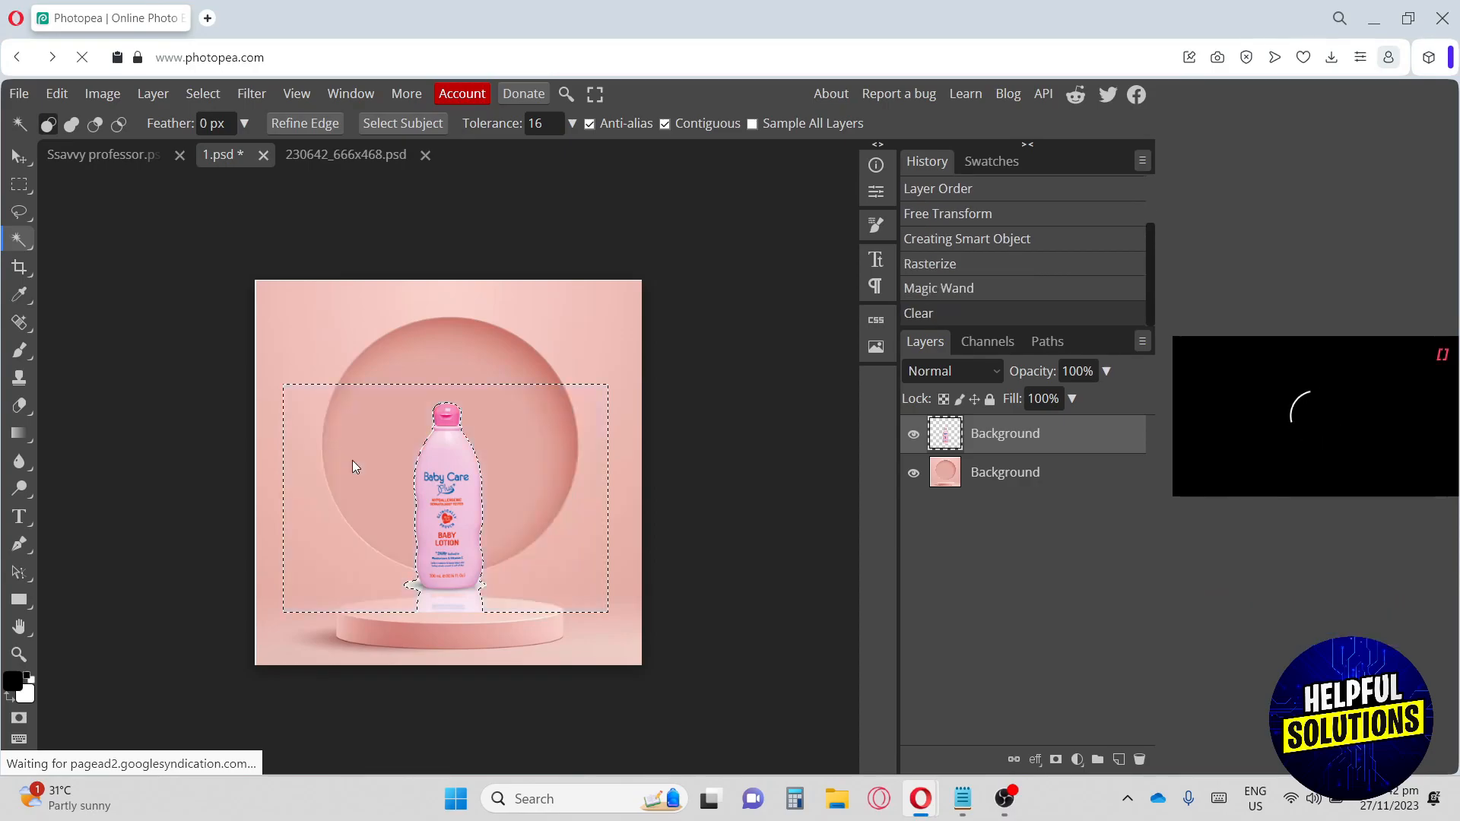
Select and delete the leftover reflection areas beneath the bottle with the Magic Wand.
left_click(453, 601)
key("Delete")
left_click(449, 602)
key("Delete")
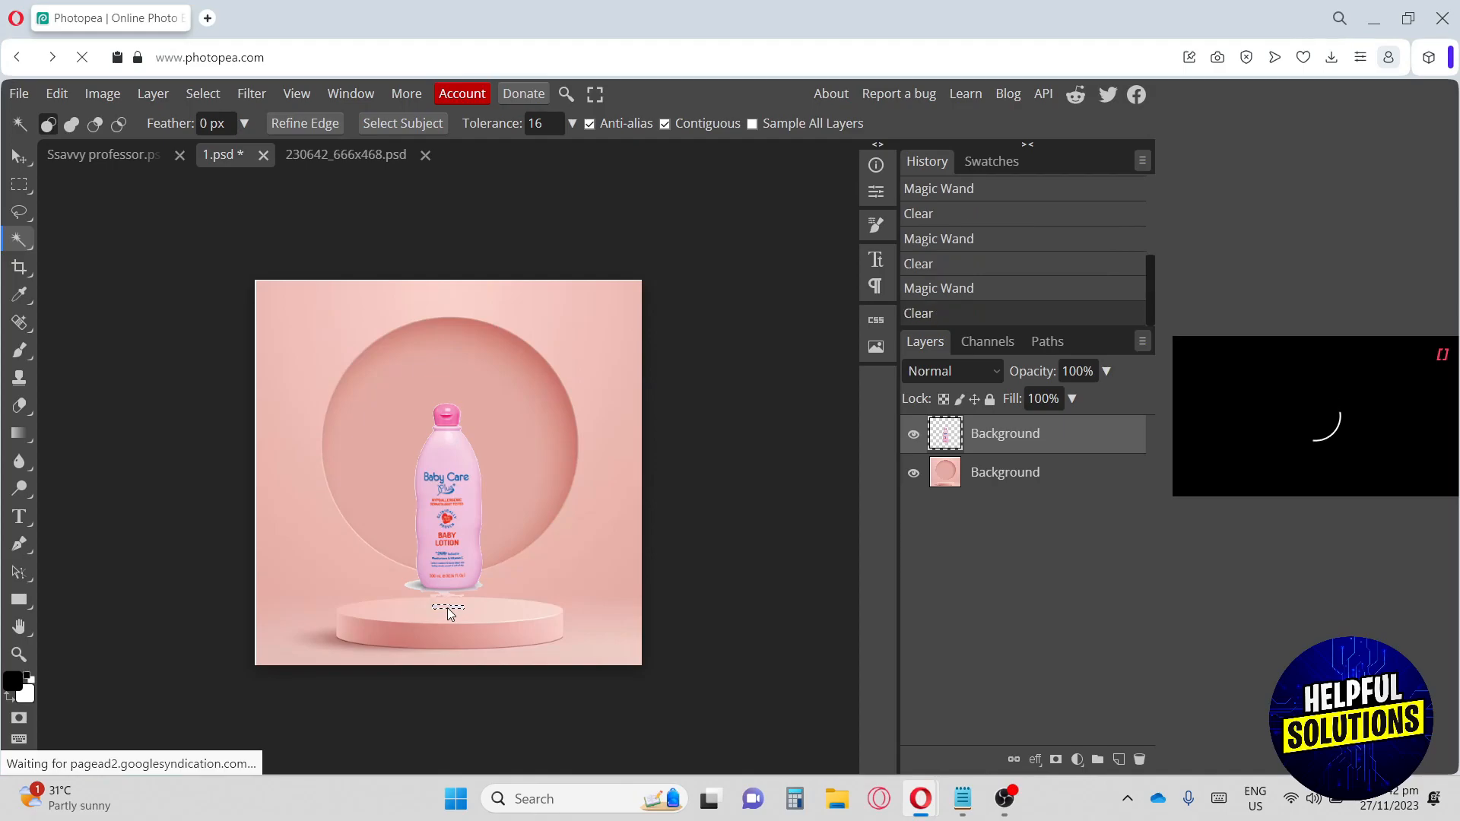
left_click(445, 595)
key("Delete")
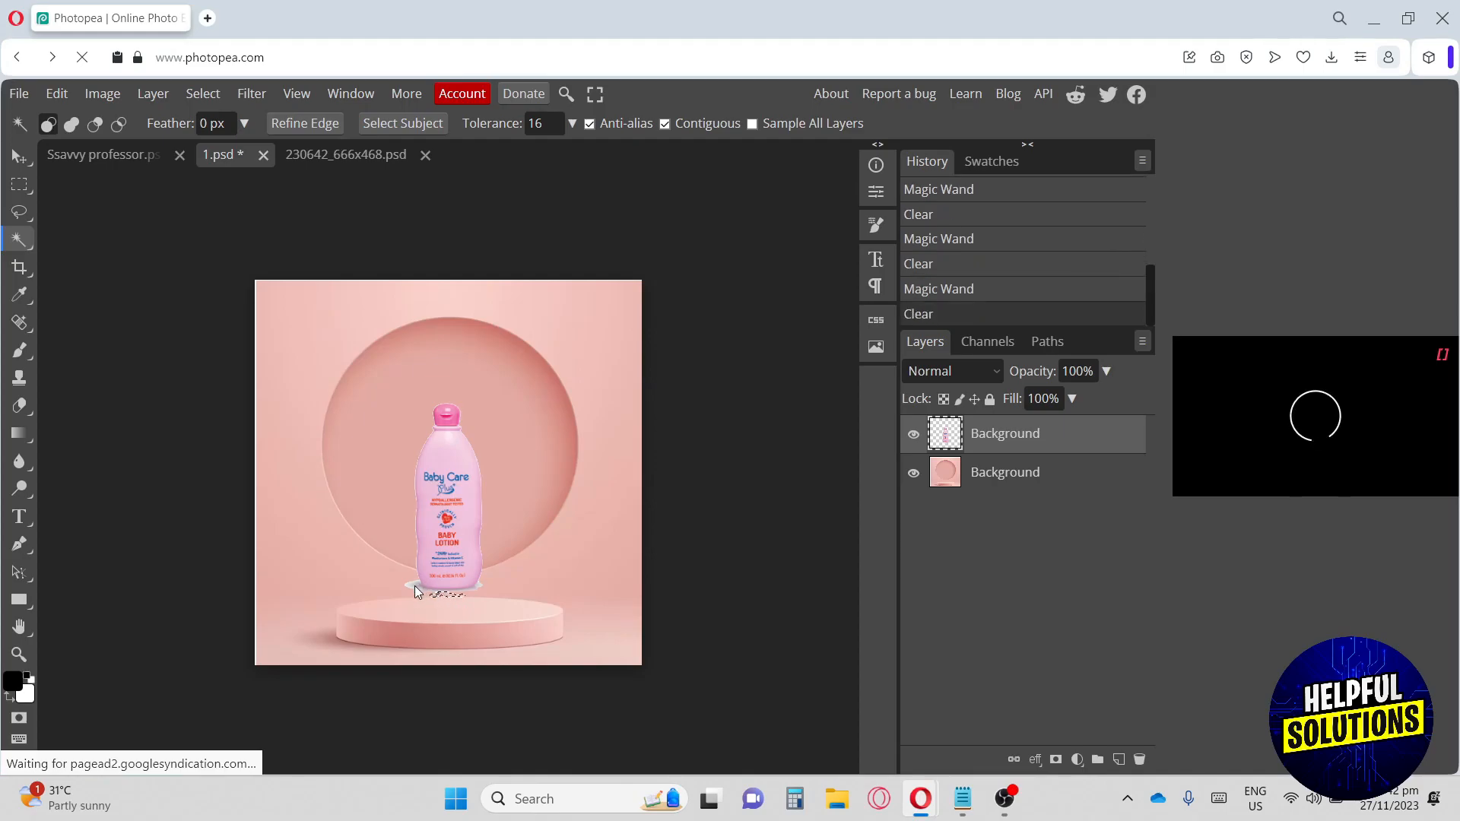
Remove the leftover shadow patches on both sides of the bottle's base and deselect.
left_click(414, 586)
left_click(473, 588)
key("Delete")
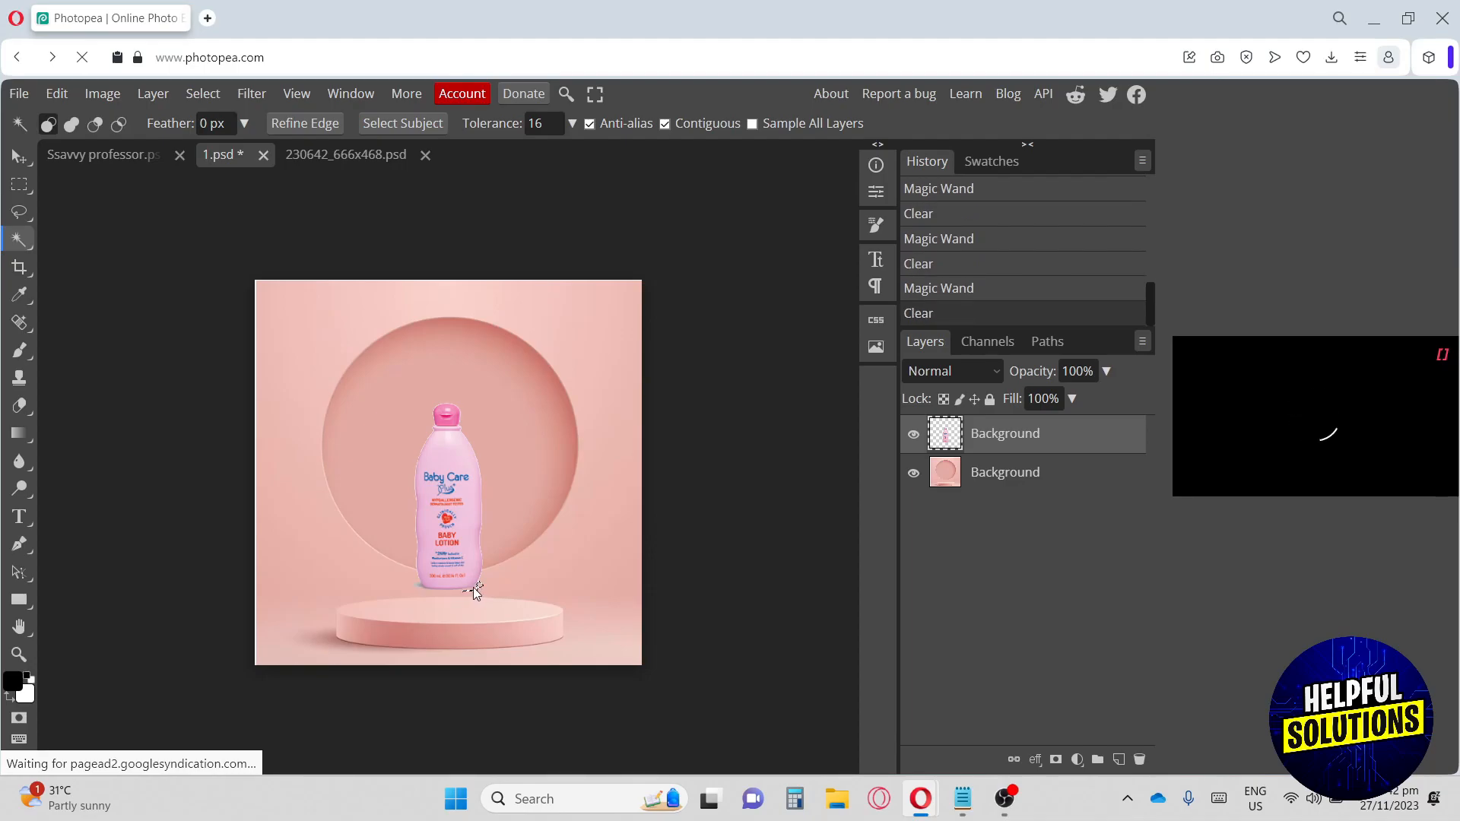
left_click(419, 585)
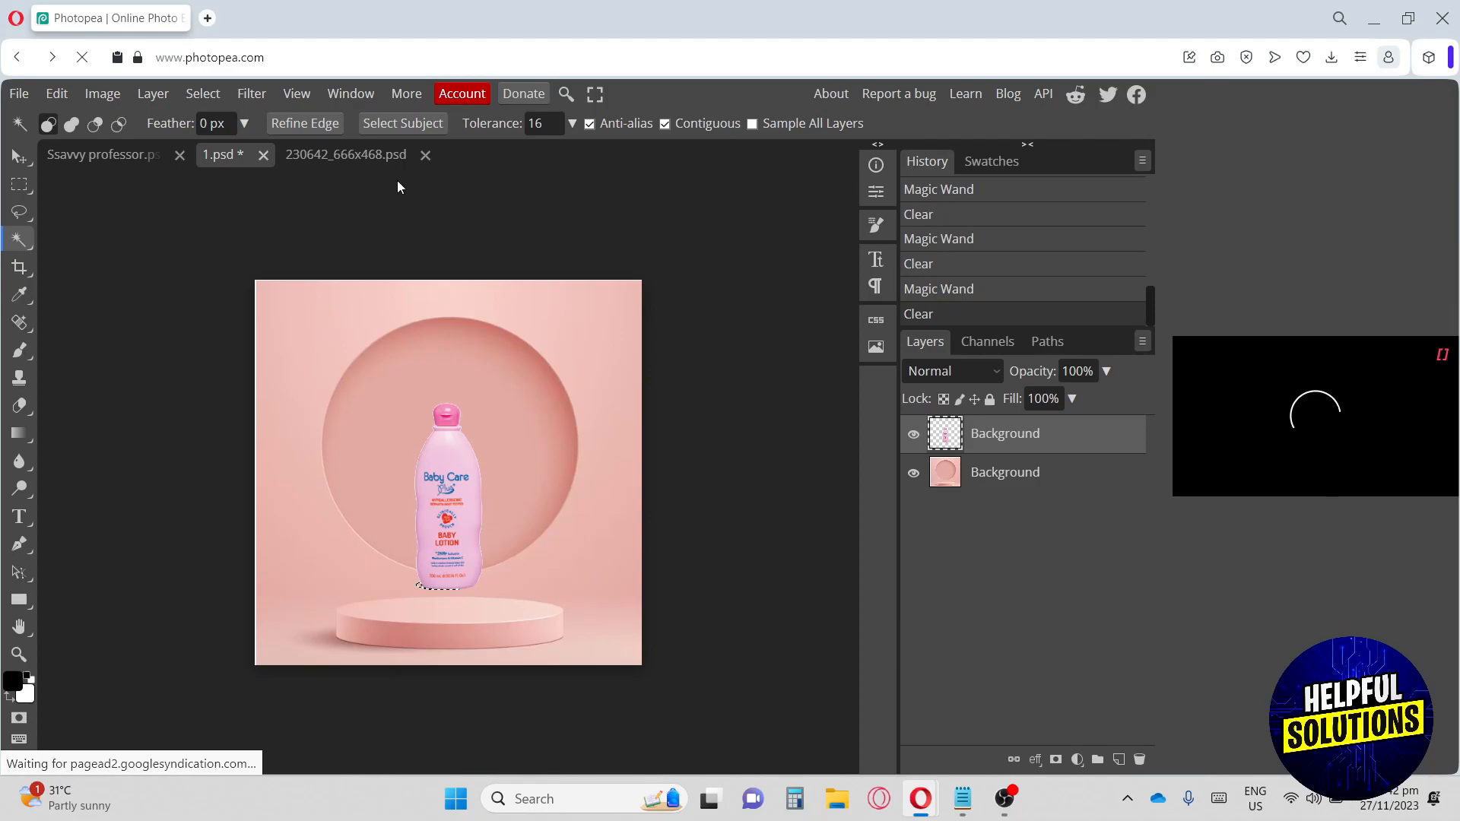
left_click(202, 93)
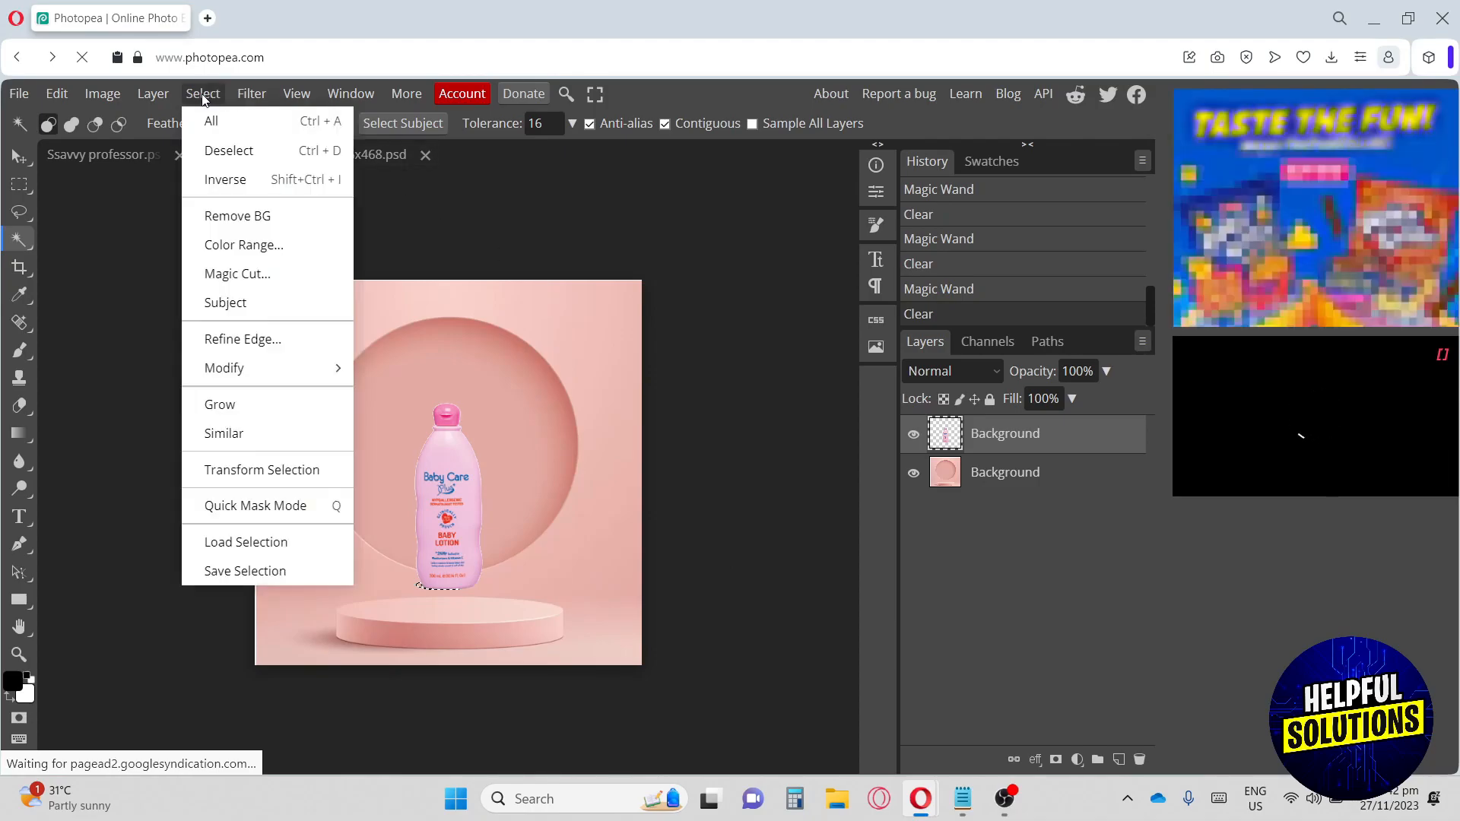
left_click(244, 151)
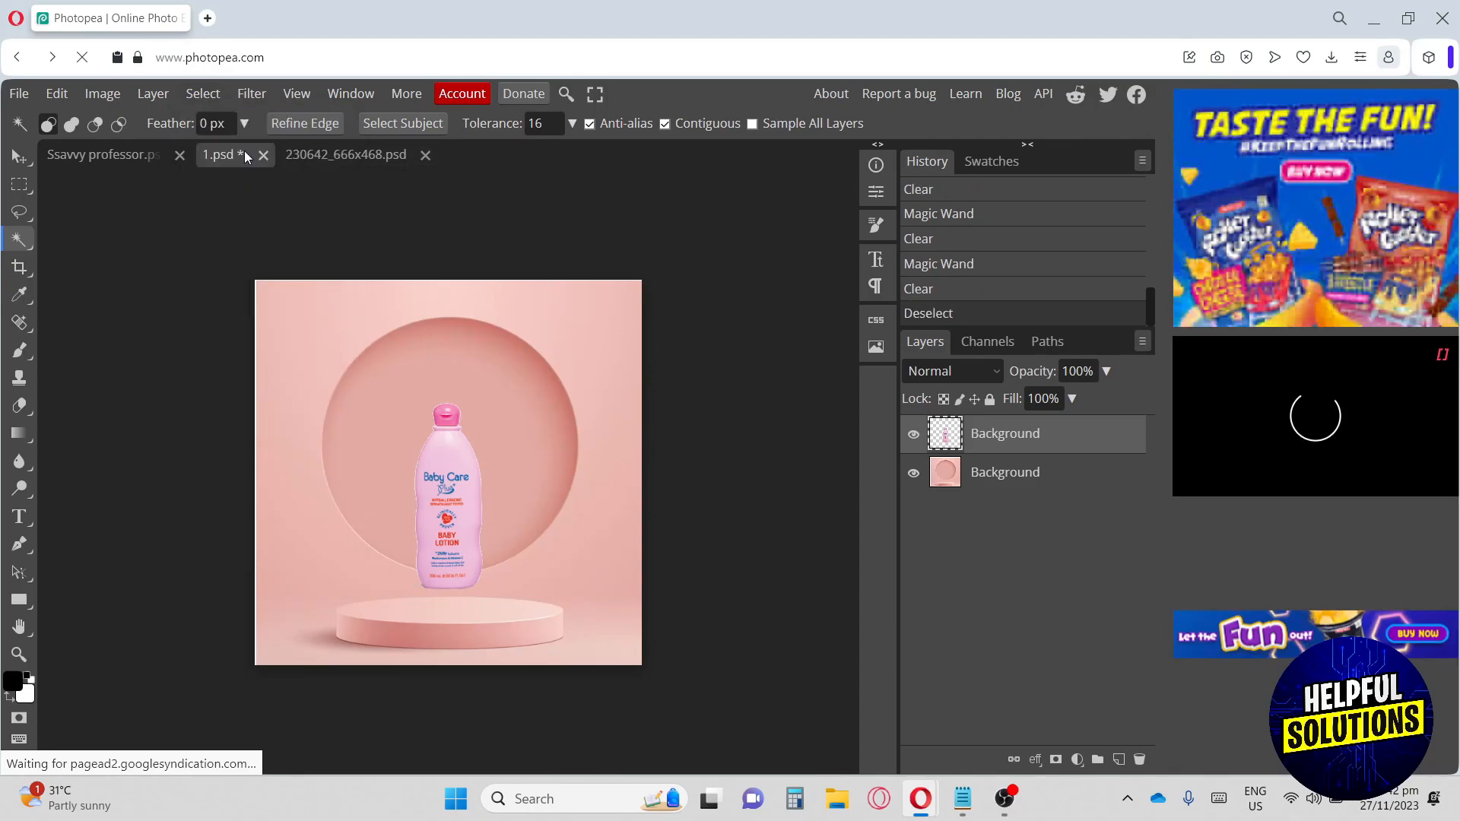
left_click(180, 254)
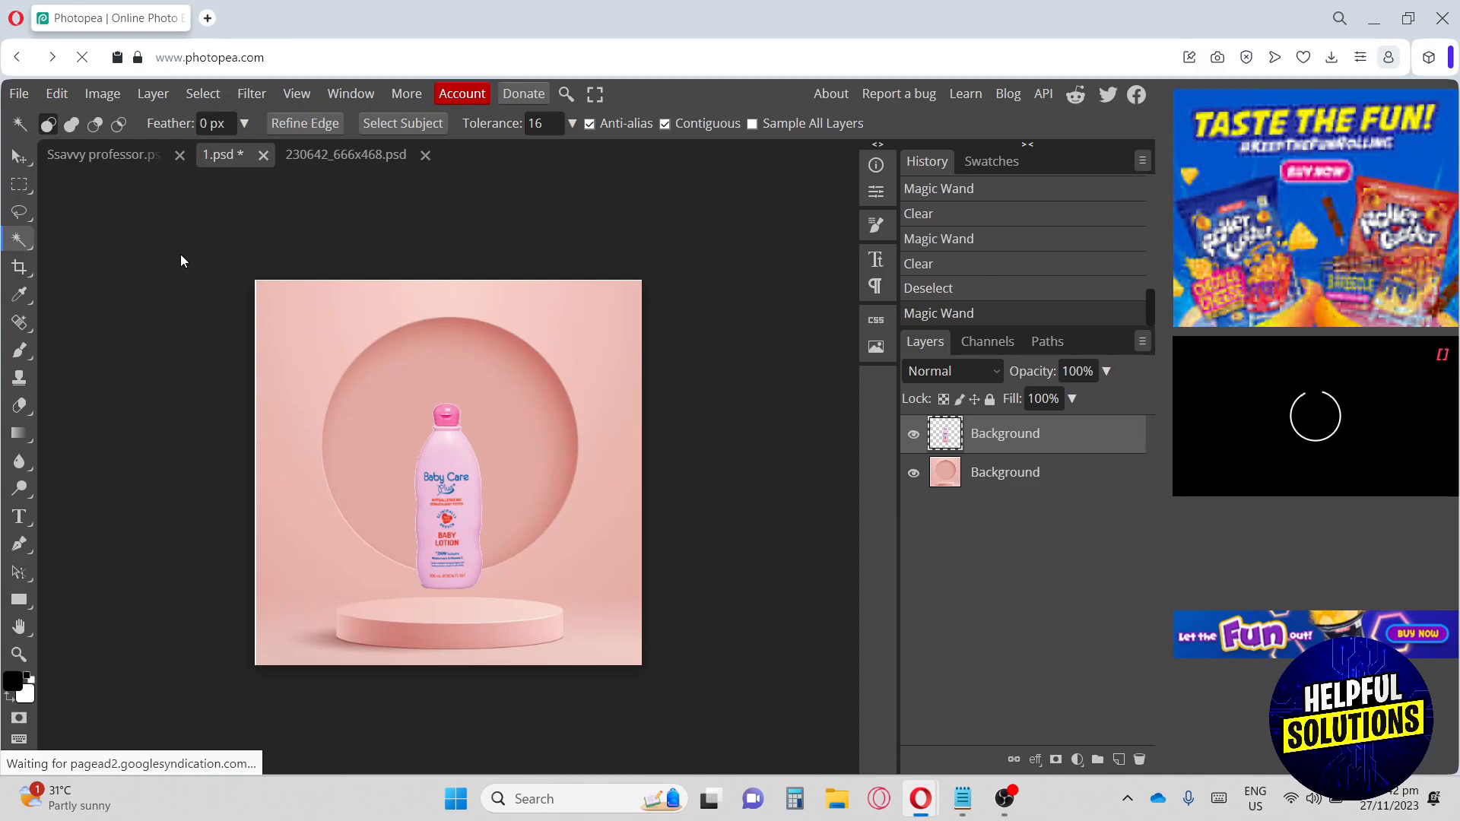
Move the cut-out bottle down onto the podium and enlarge it to about 112%.
left_click(19, 159)
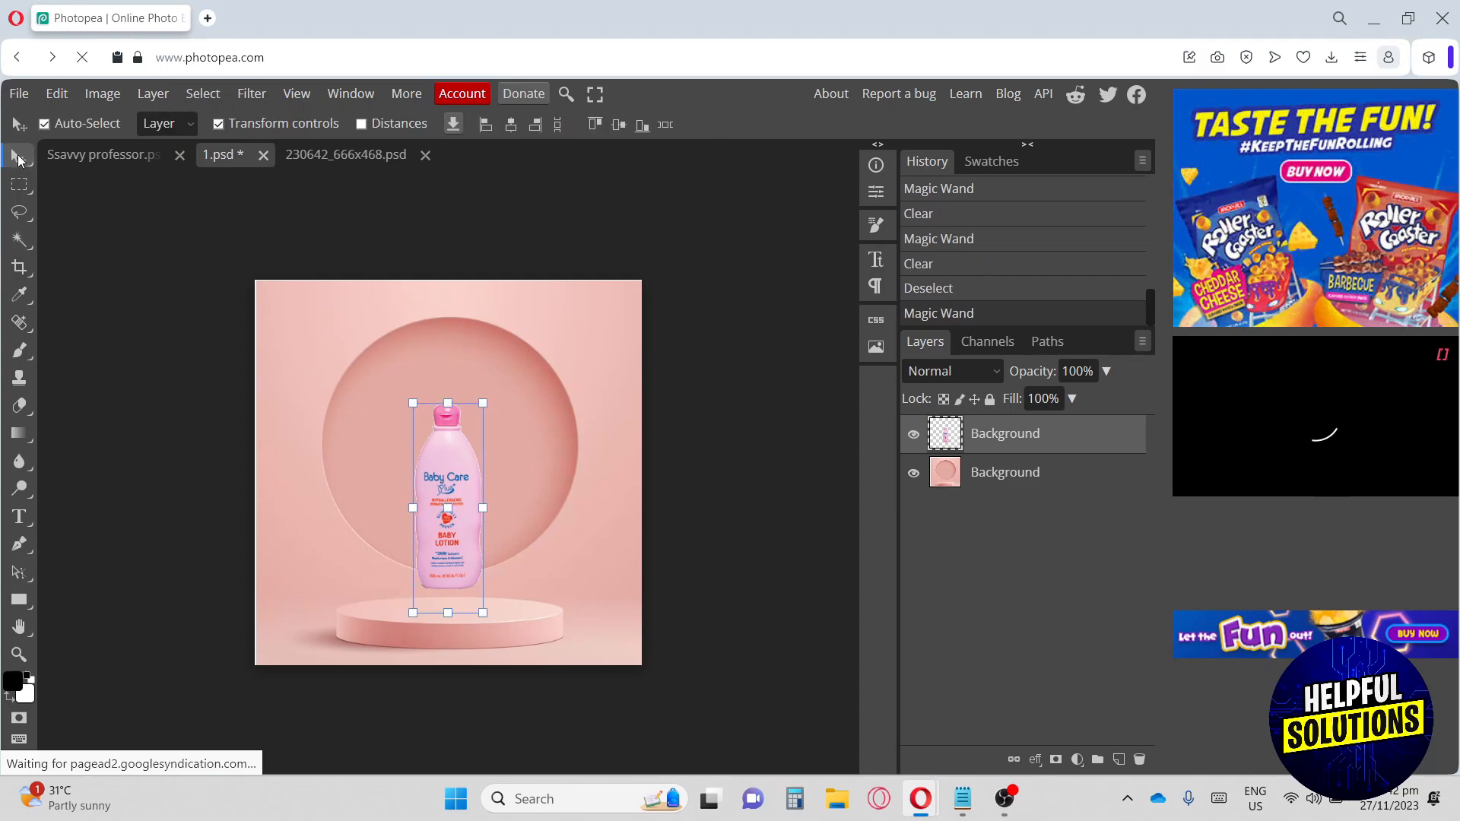
left_click_drag(449, 452, 445, 472)
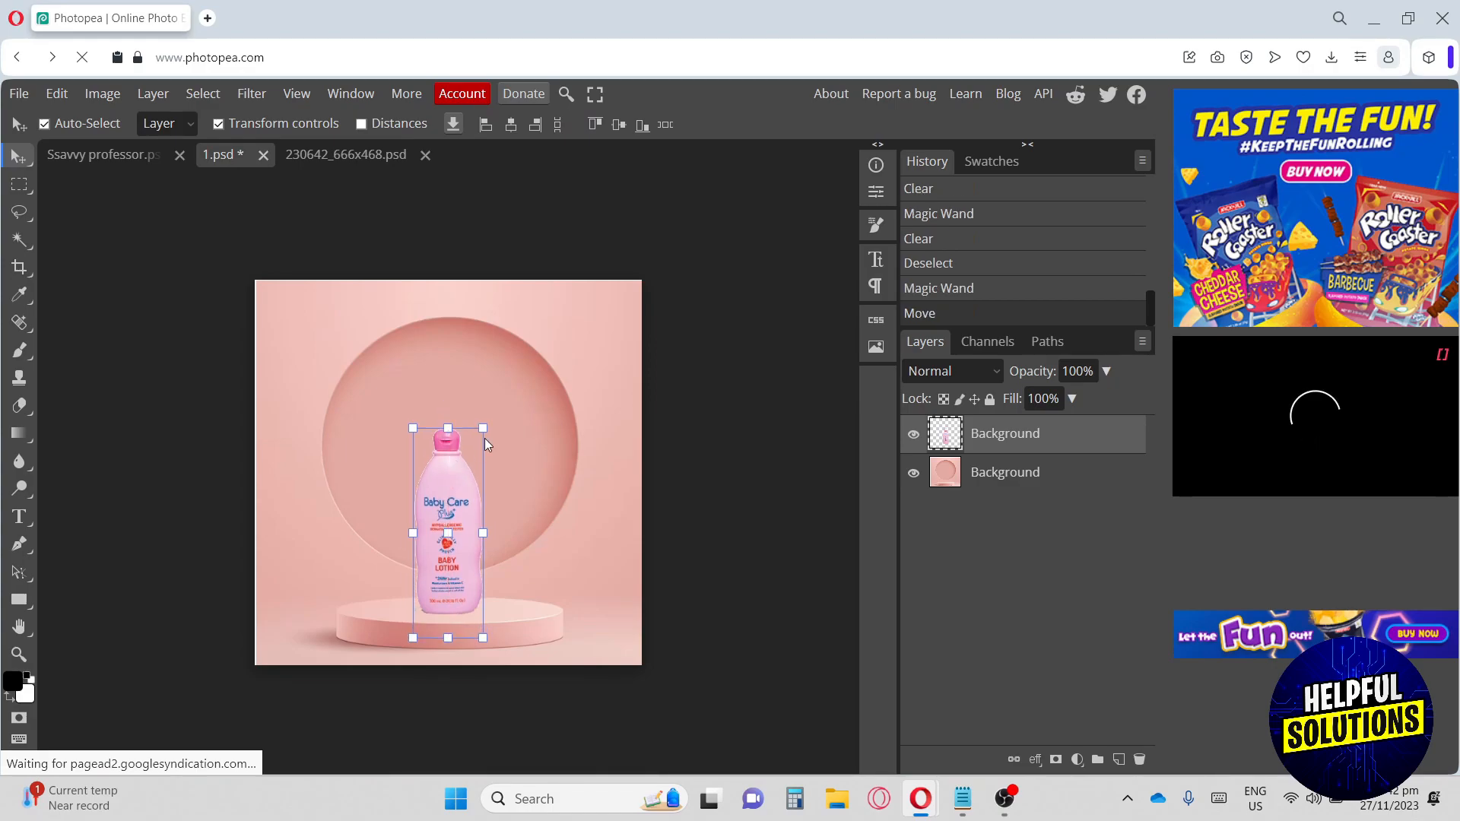
left_click_drag(483, 425, 504, 408)
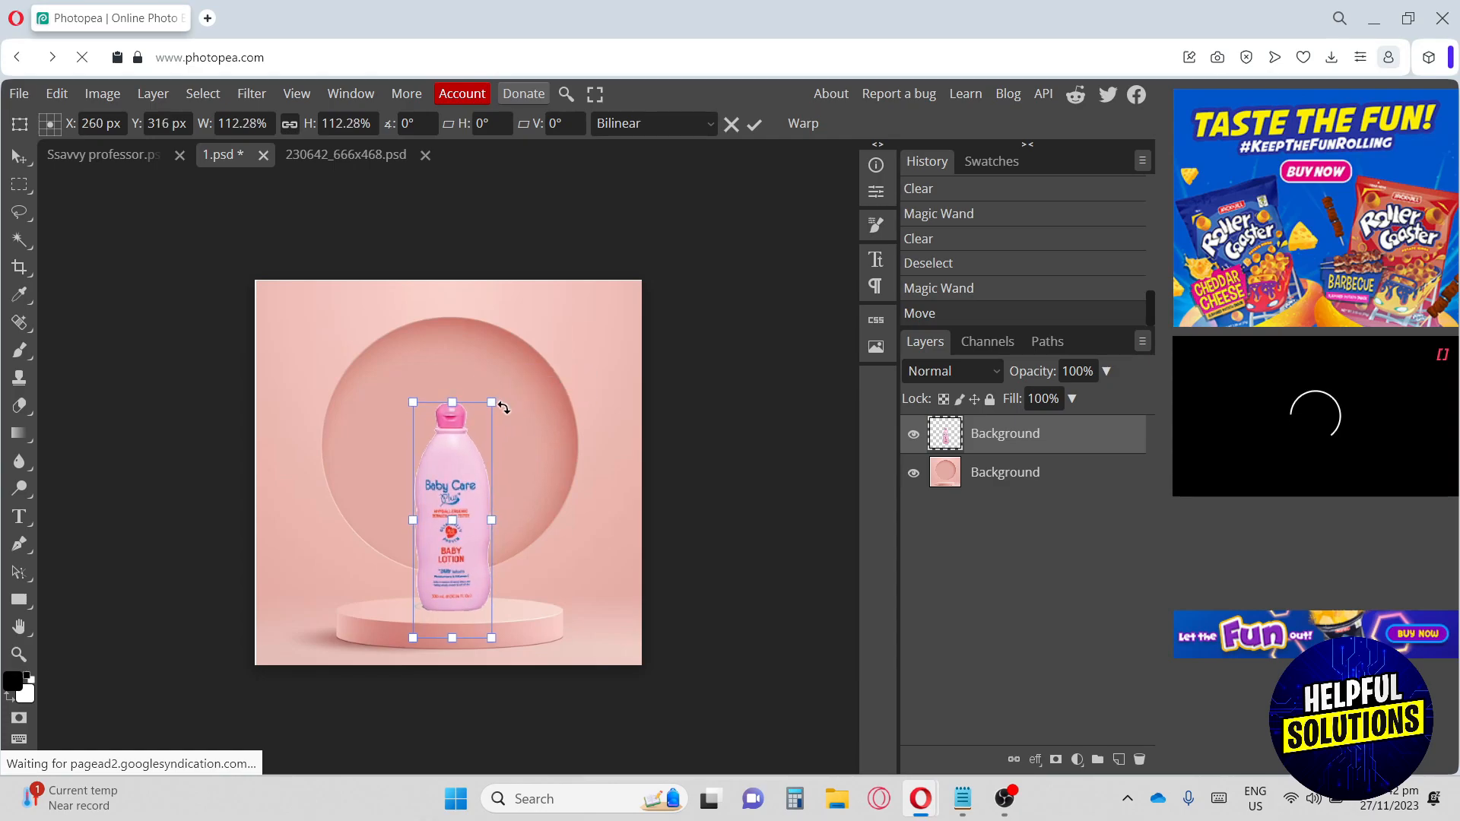
left_click(754, 127)
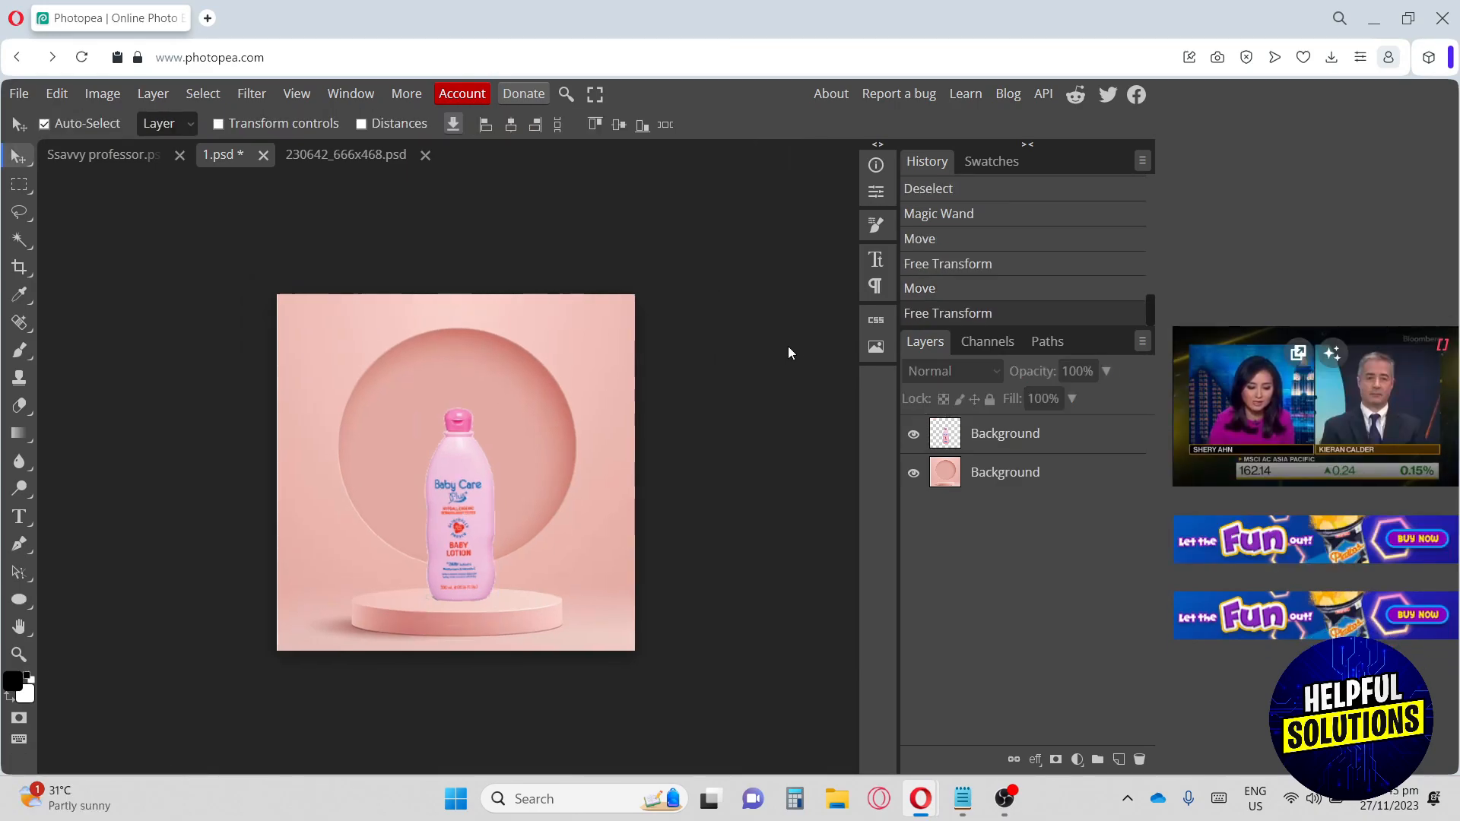
Draw a flat black ellipse slightly wider than the bottle at its base and shift it onto the podium top.
scroll(715, 404, "up", 3)
scroll(482, 424, "down", 2)
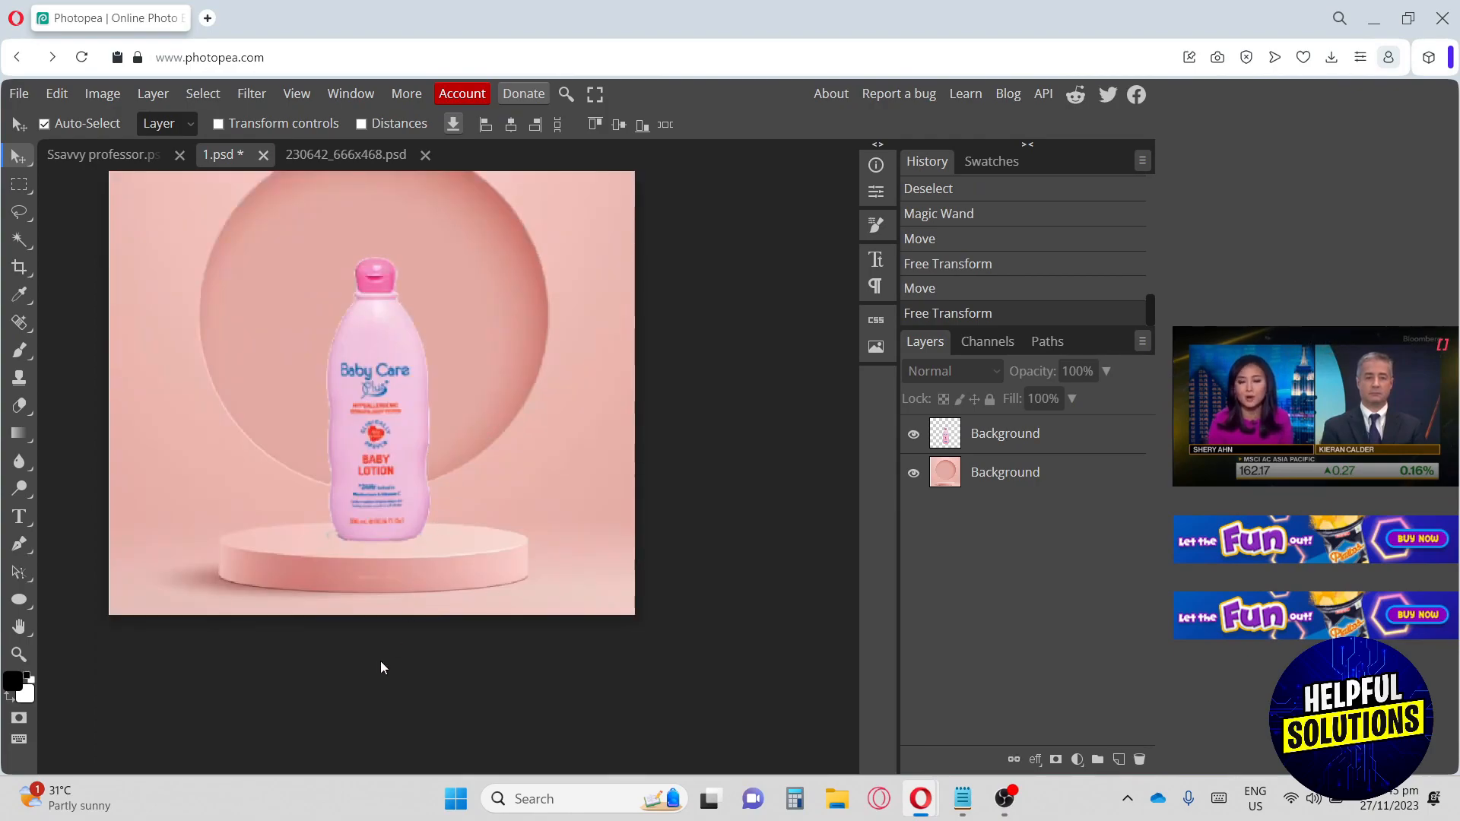
scroll(456, 697, "left", 2)
scroll(471, 685, "right", 1)
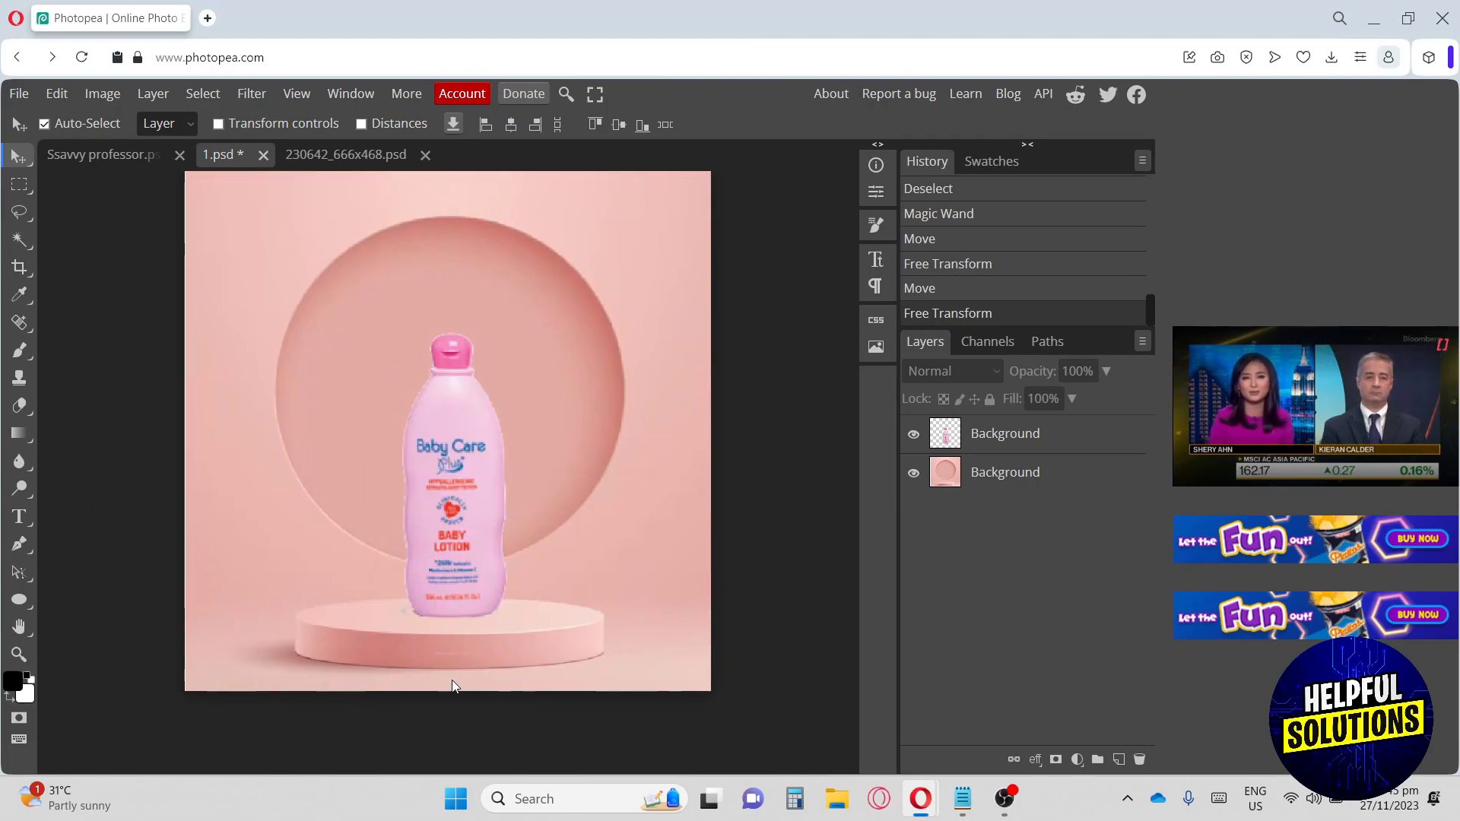
scroll(451, 680, "up", 2)
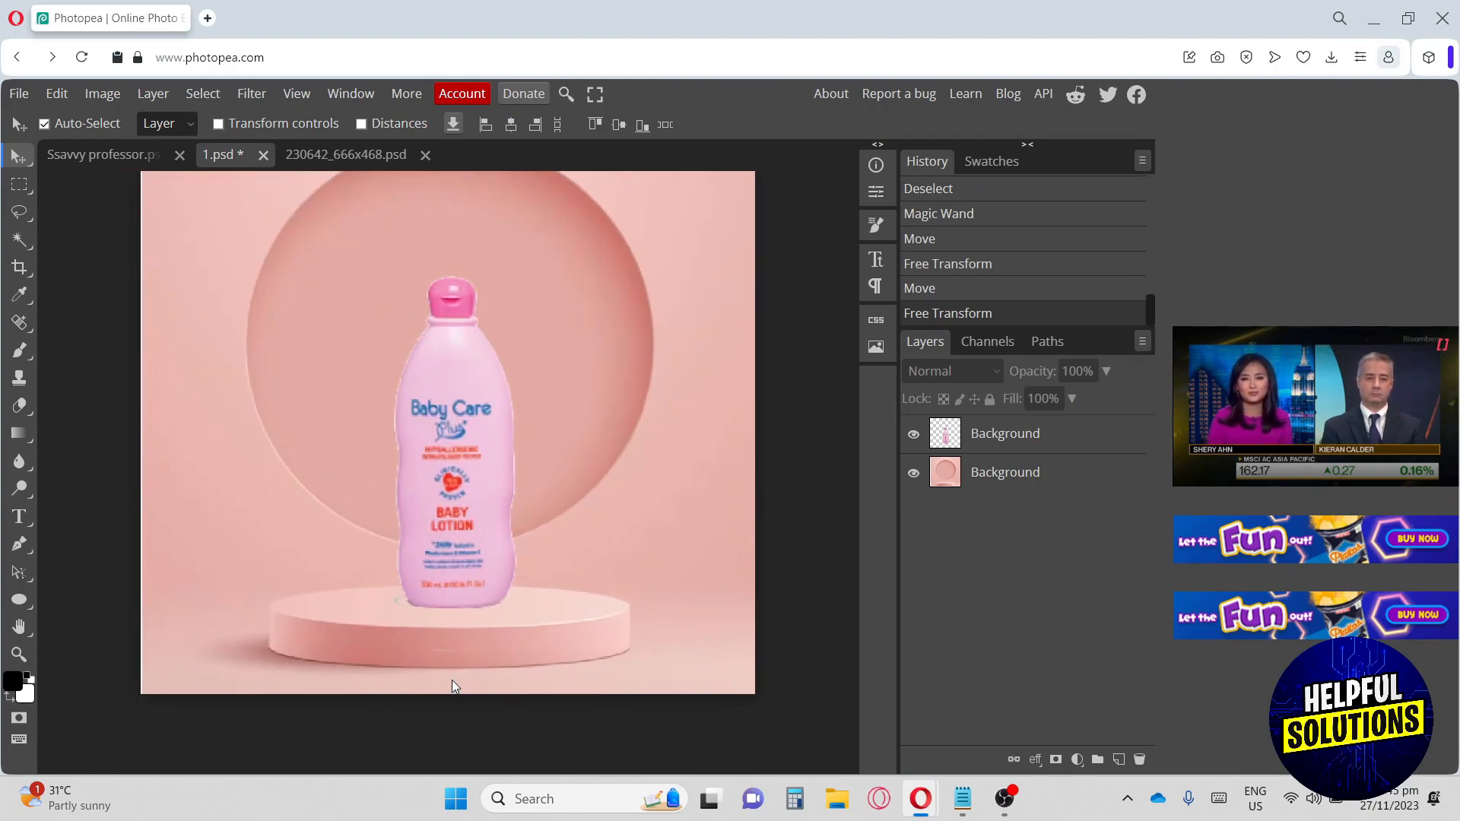
left_click(23, 599)
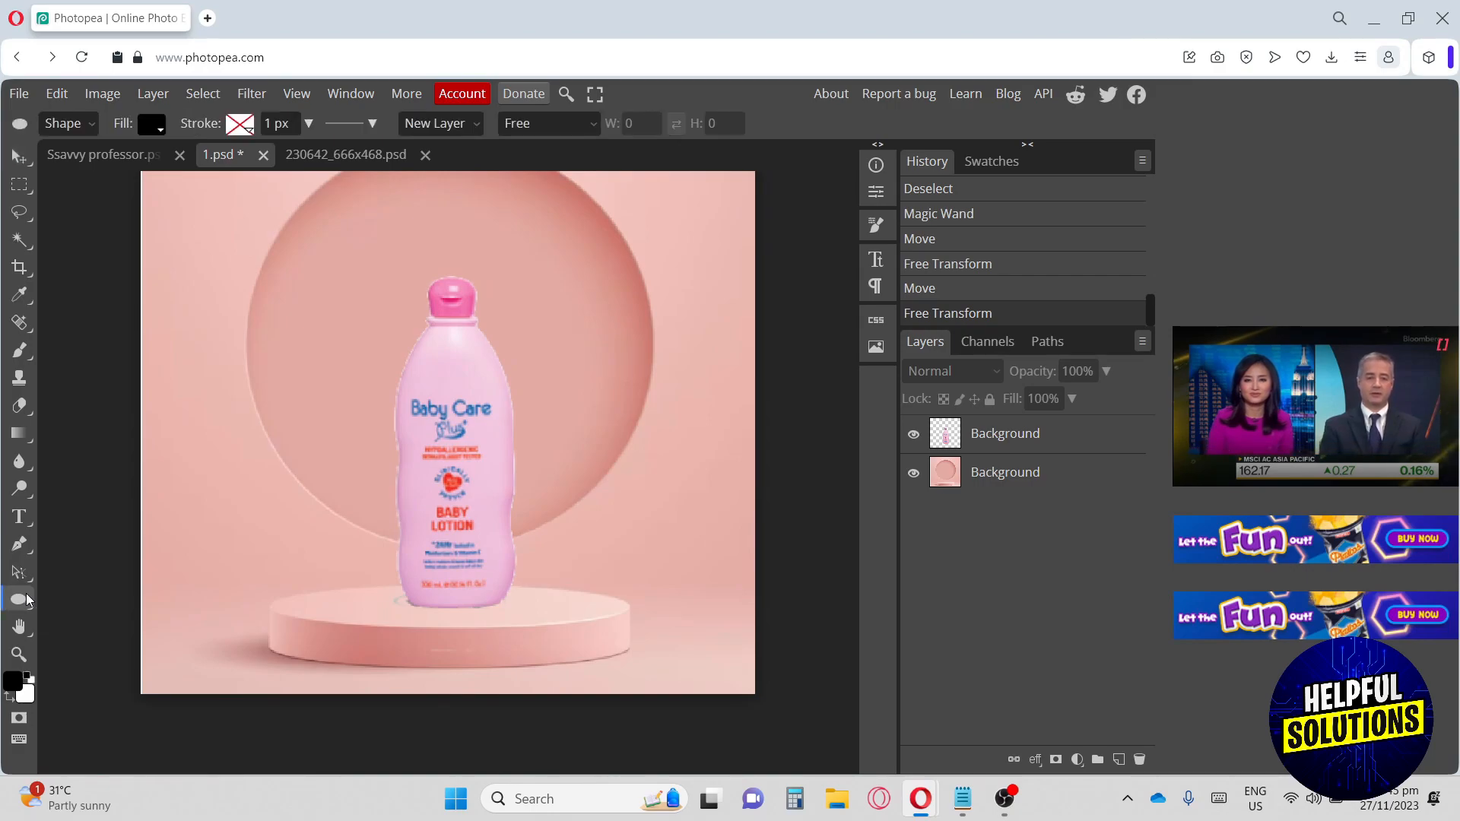
left_click_drag(394, 590, 524, 614)
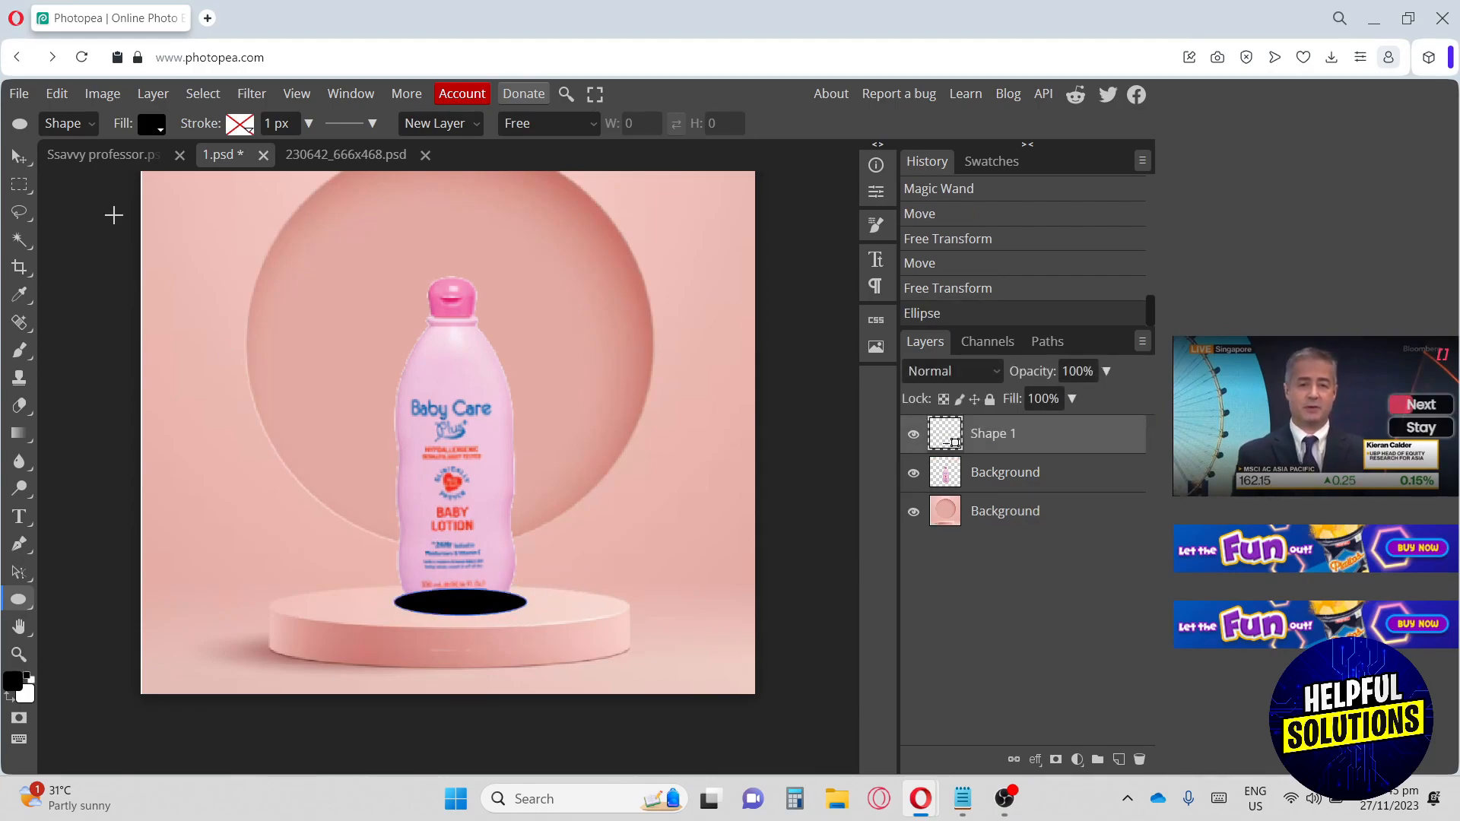
left_click(18, 157)
left_click_drag(482, 612, 472, 614)
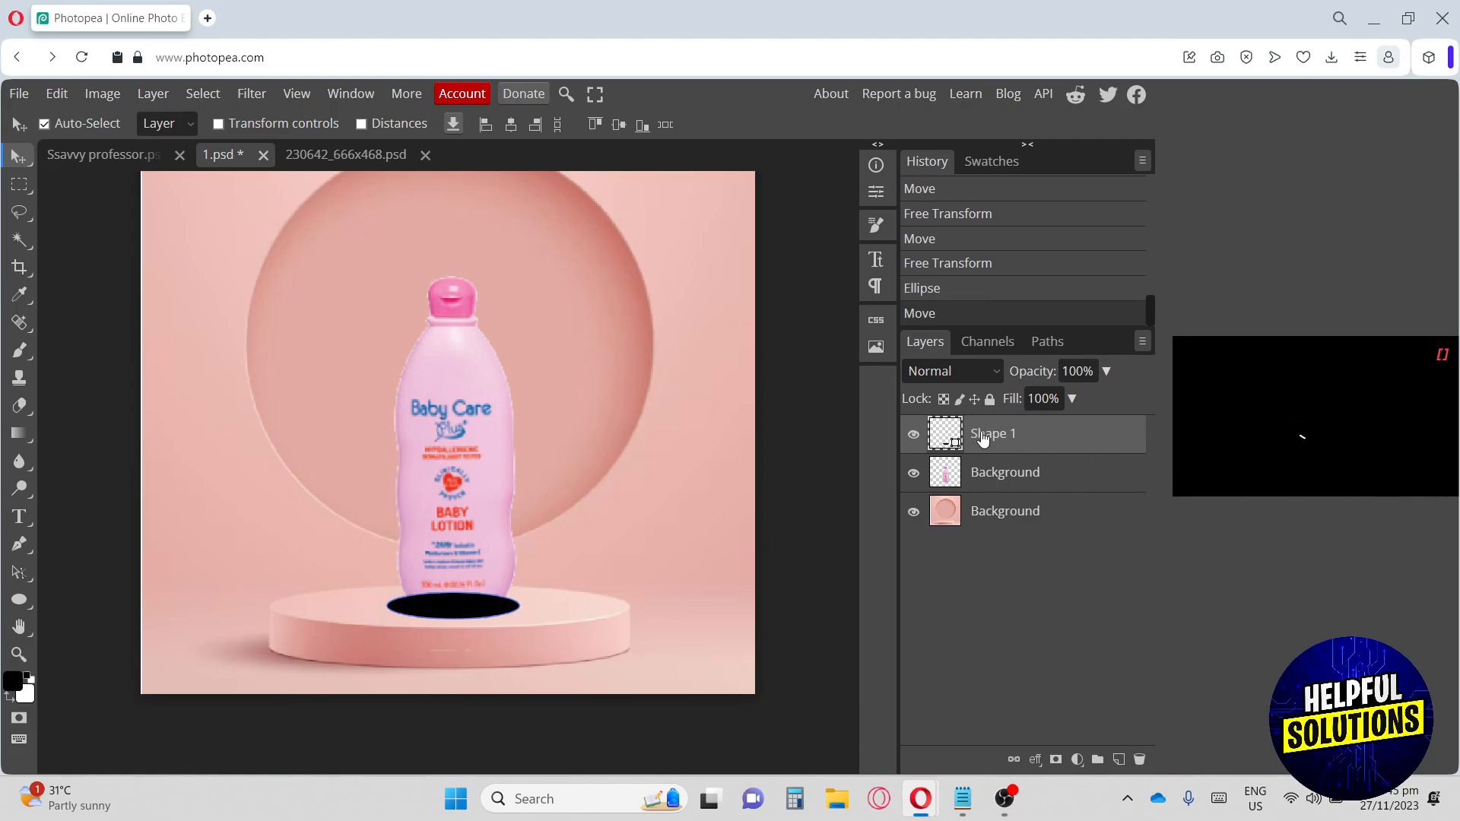
Set the black ellipse layer's opacity to 35% in its blending options.
right_click(990, 443)
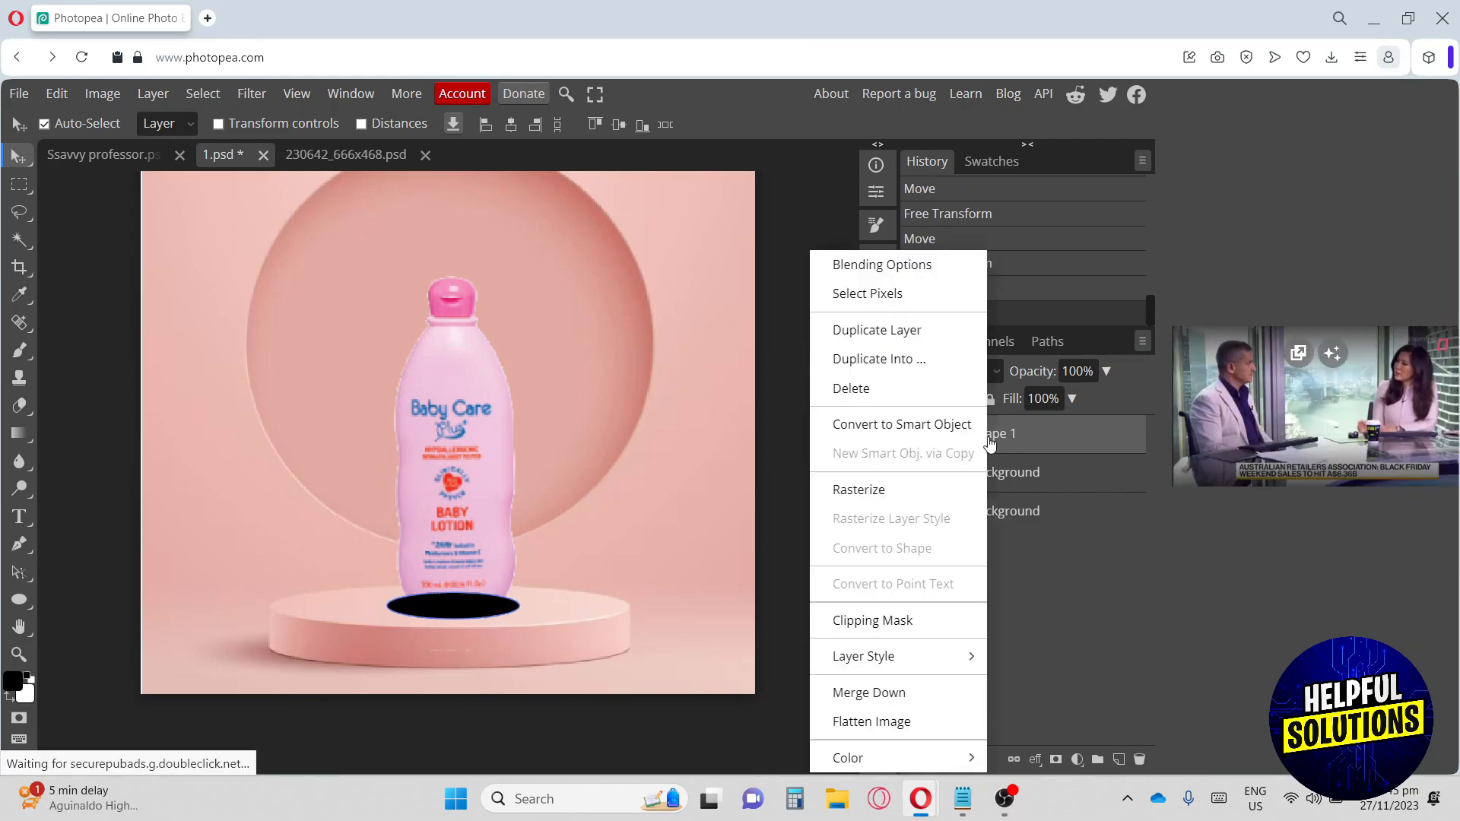
left_click(902, 266)
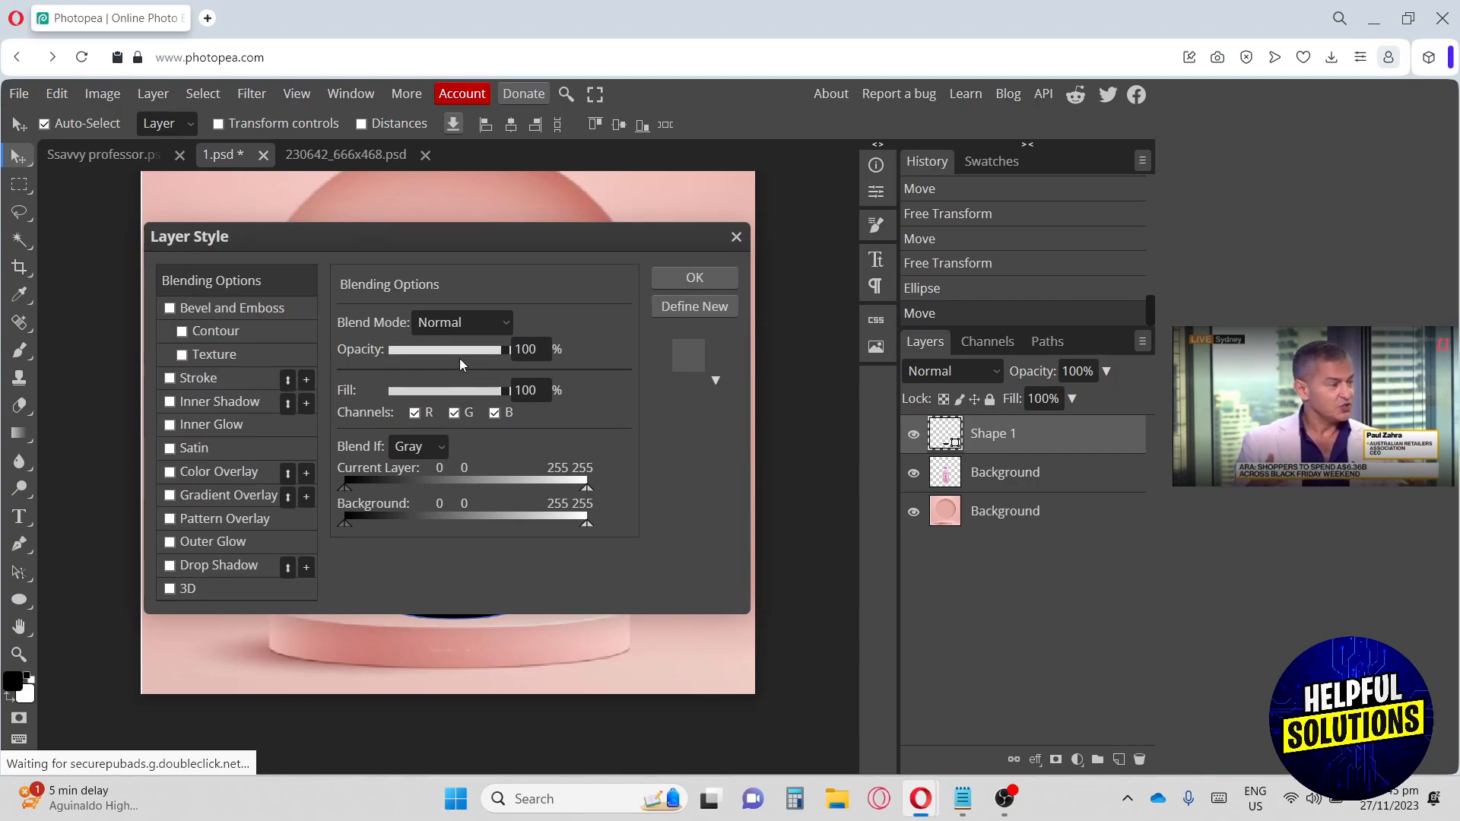
left_click_drag(462, 353, 454, 353)
left_click_drag(437, 236, 506, 144)
mouse_move(504, 255)
left_mouse_down()
mouse_move(491, 253)
mouse_move(503, 254)
left_mouse_up()
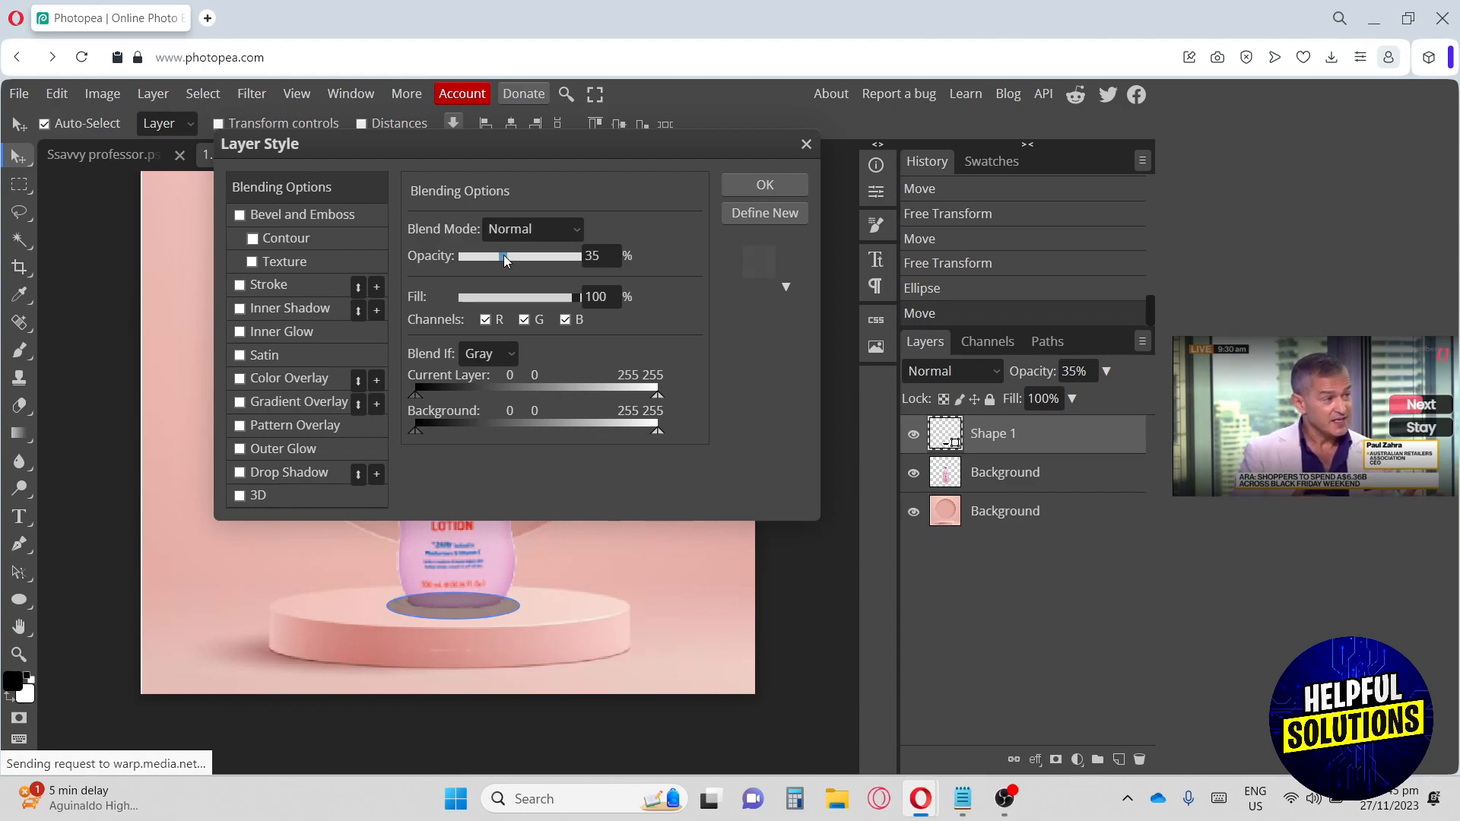
left_click(758, 187)
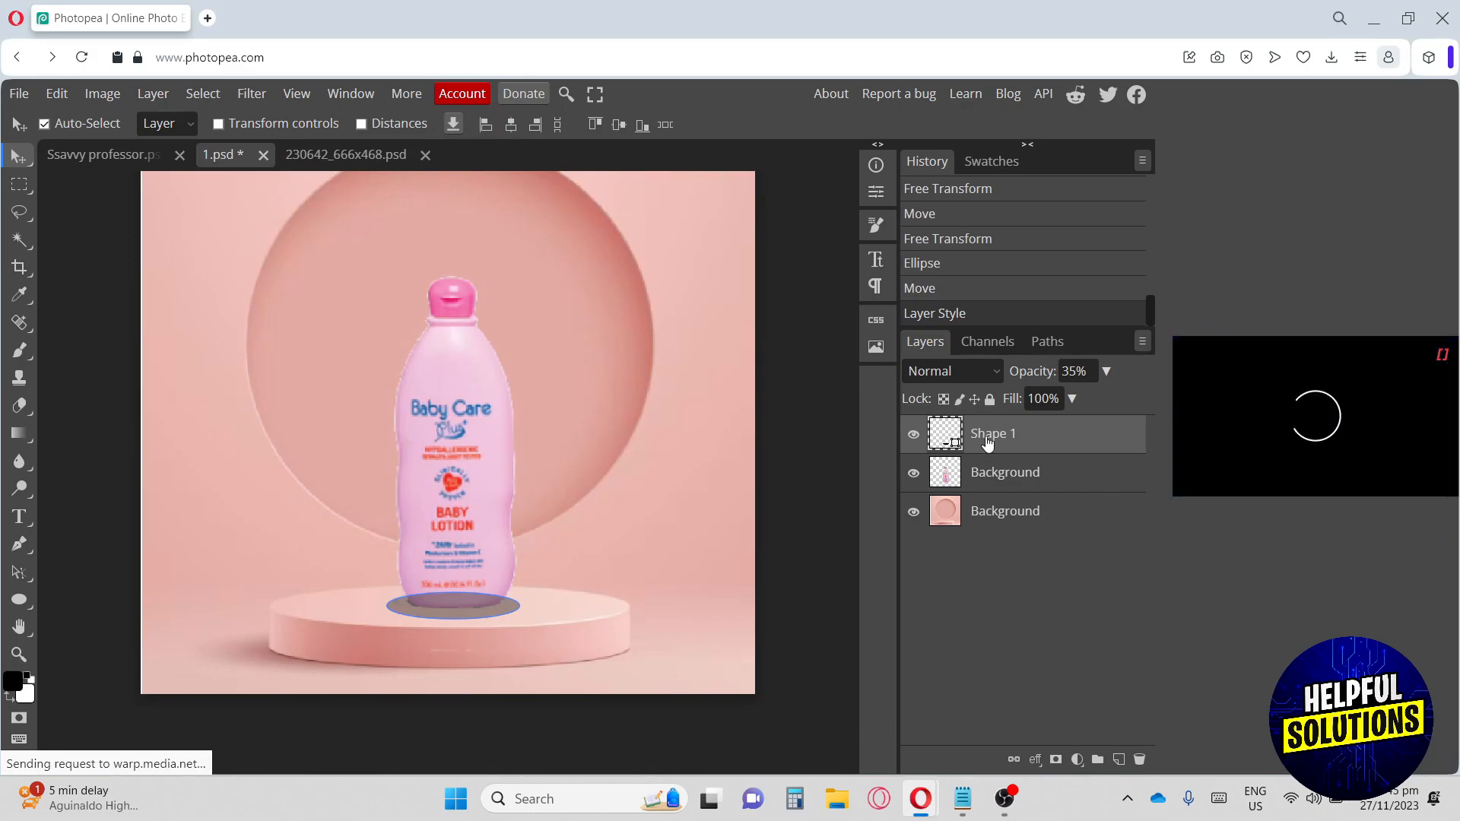
Convert the ellipse layer Shape 1 to a smart object and rasterize it.
right_click(993, 440)
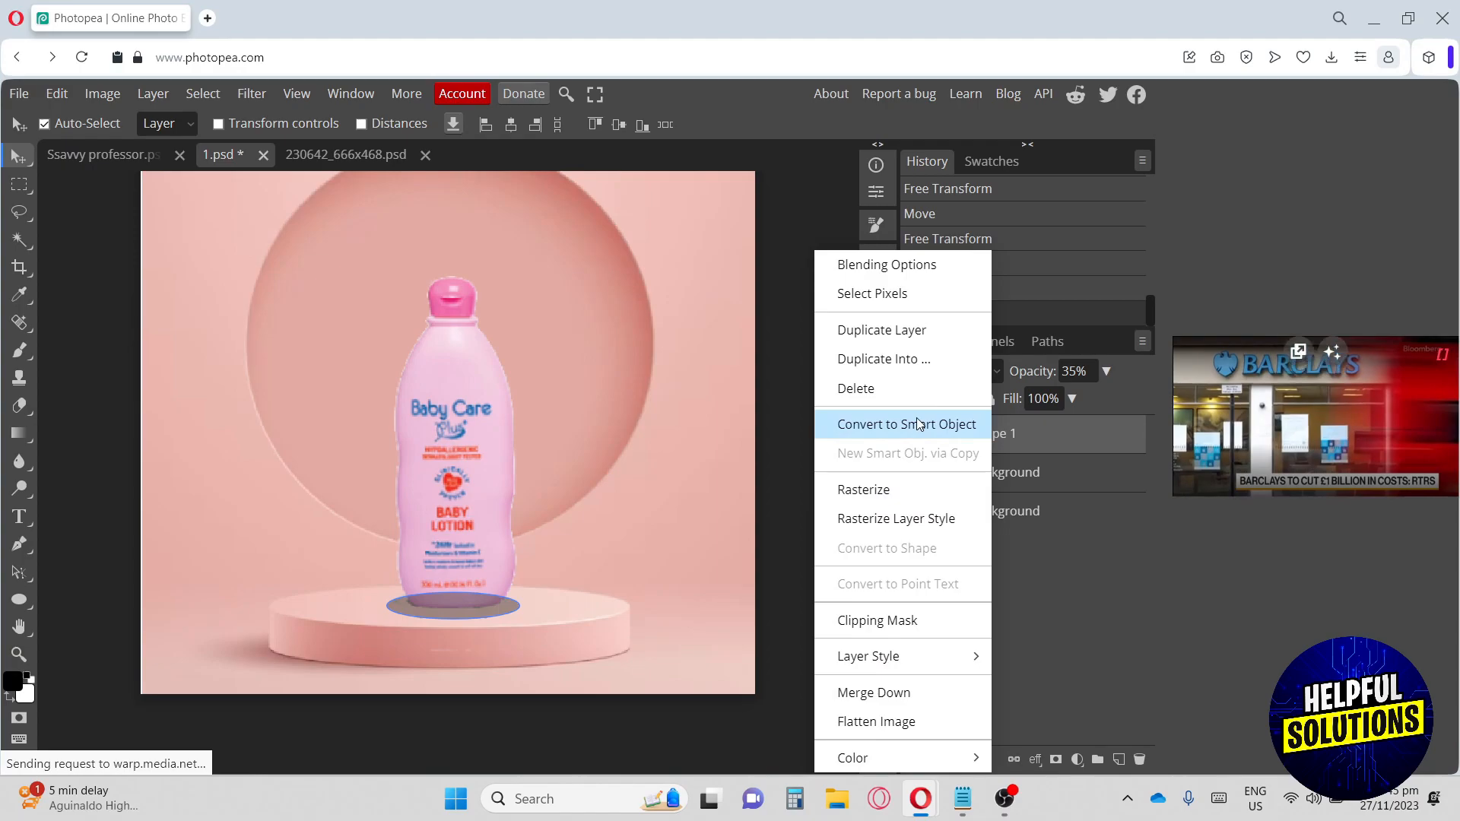
left_click(918, 423)
right_click(1005, 441)
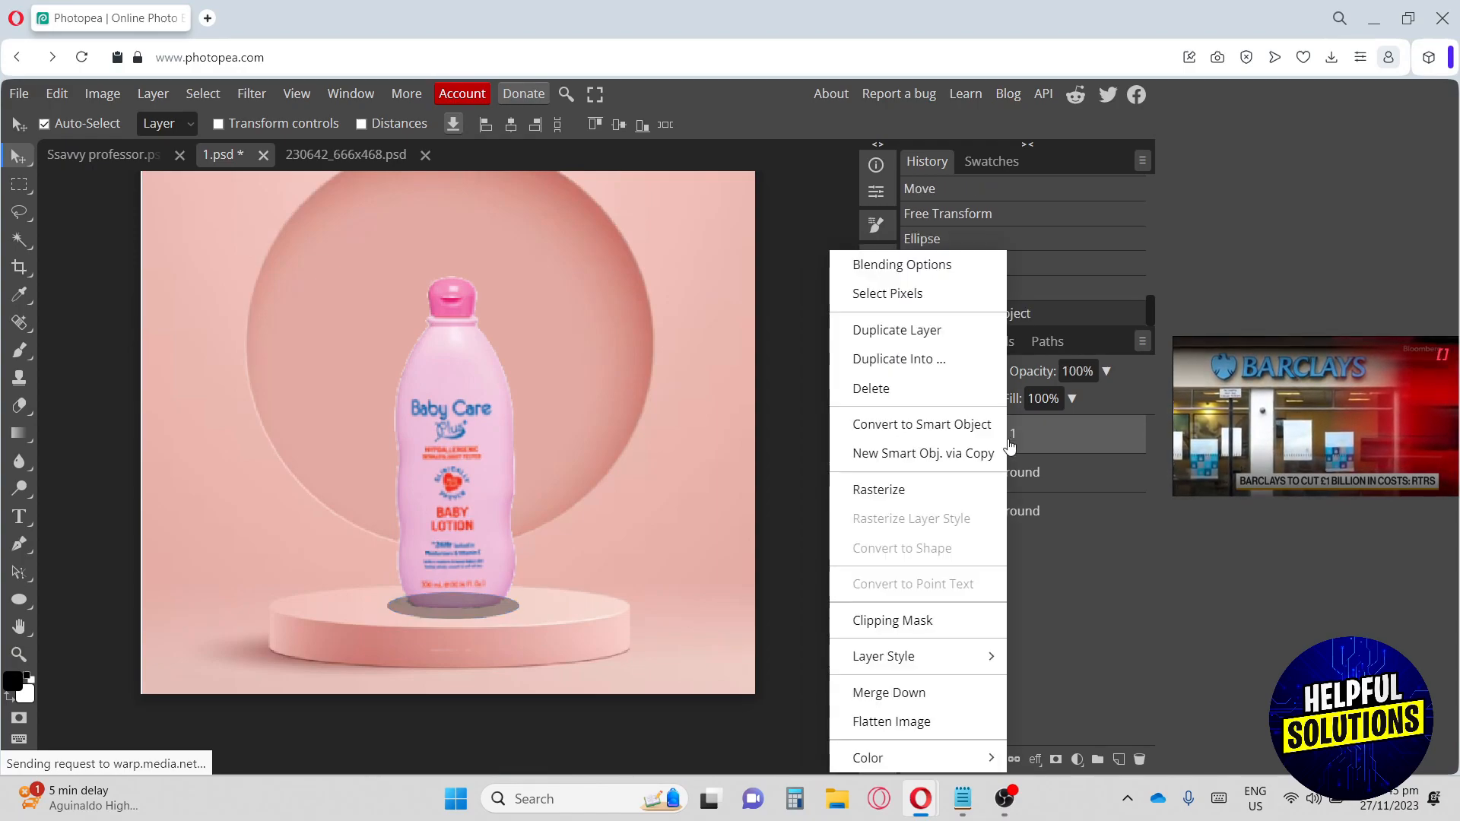
left_click(937, 491)
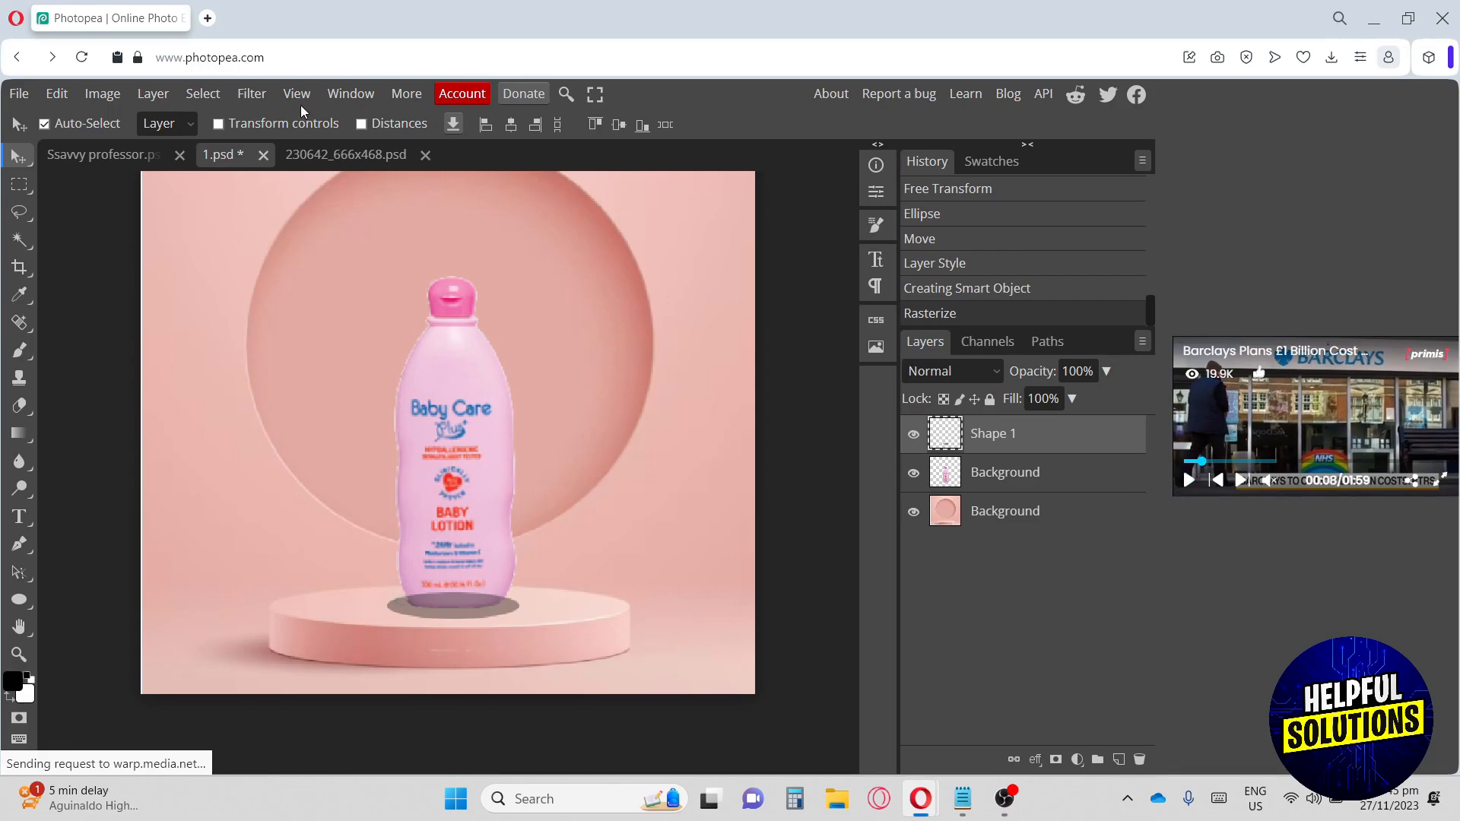
Apply a 3.2 px Gaussian Blur to the ellipse shadow layer and place the bottle layer above it.
left_click(250, 95)
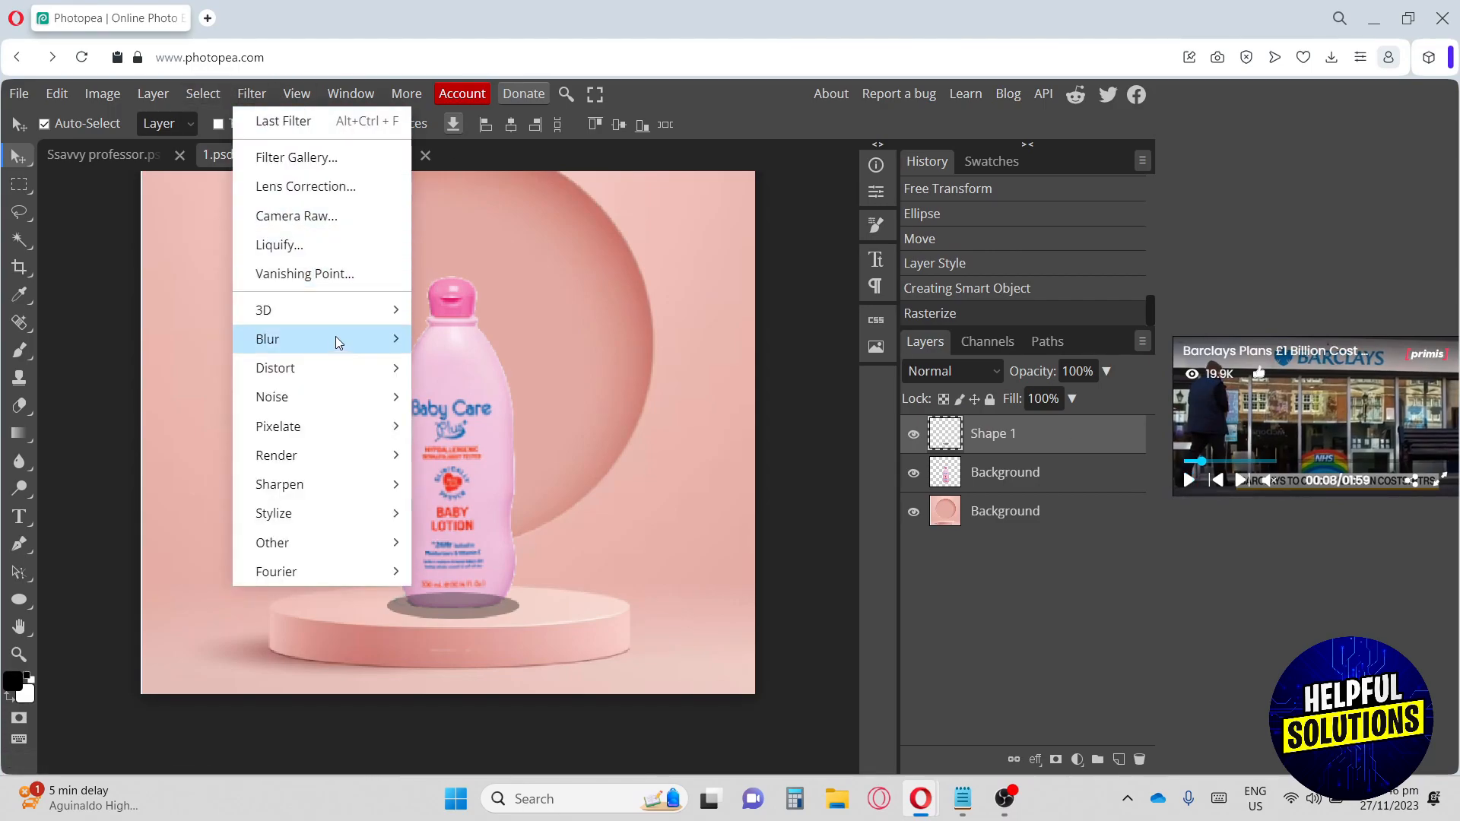
mouse_move(335, 338)
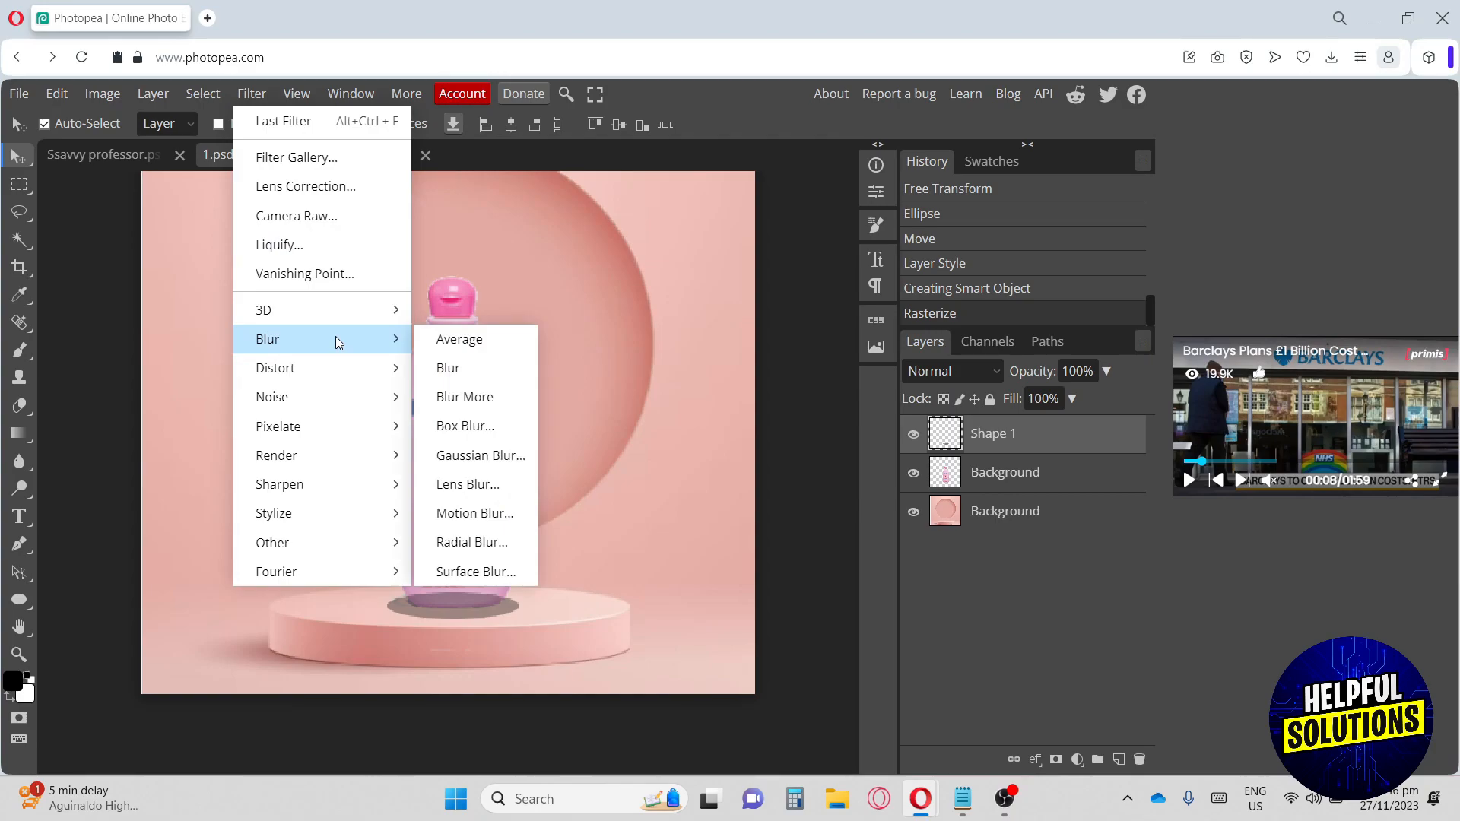
left_click(480, 456)
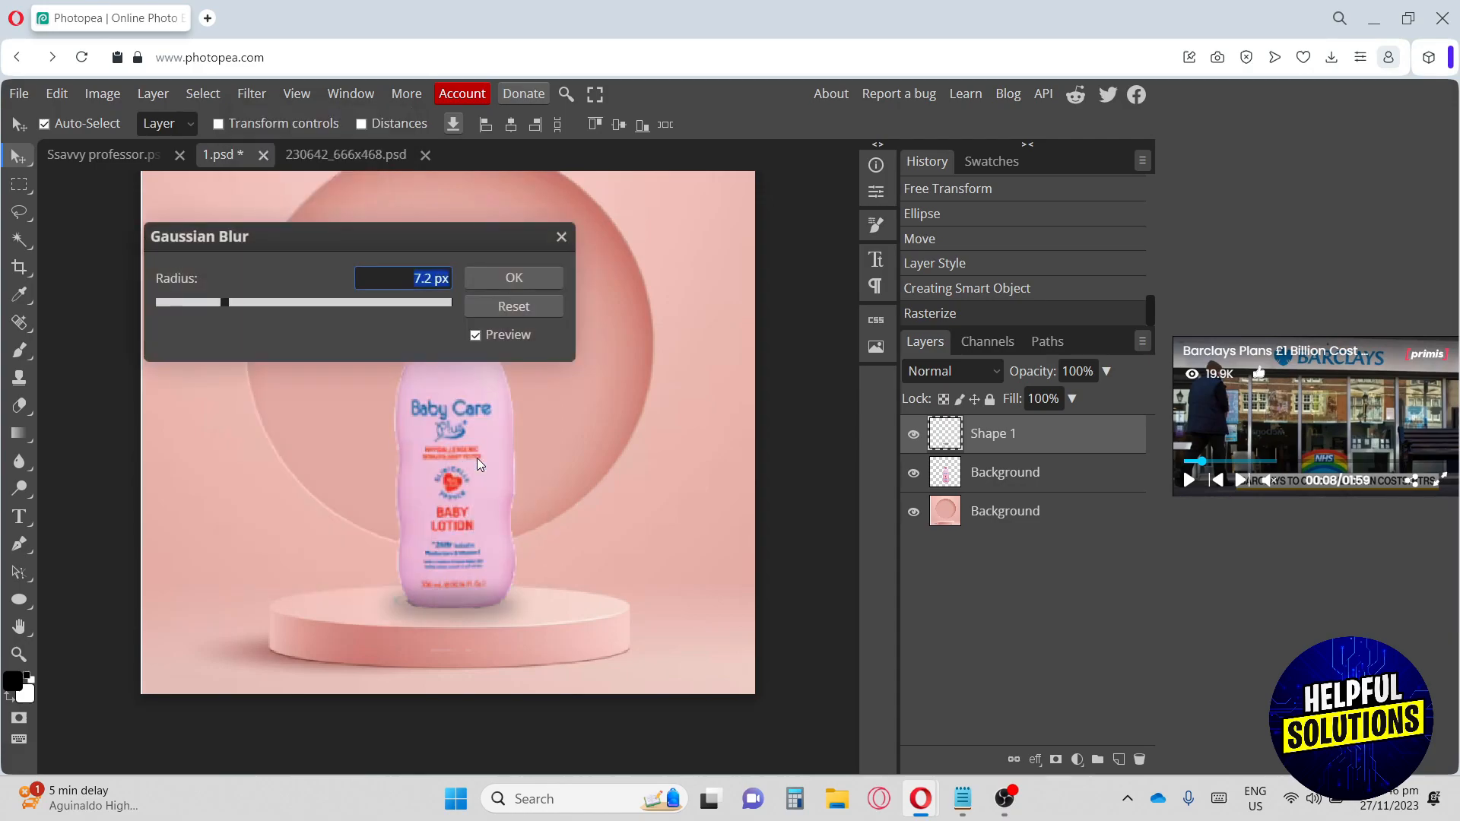
mouse_move(231, 303)
left_mouse_down()
mouse_move(258, 304)
mouse_move(208, 298)
left_mouse_up()
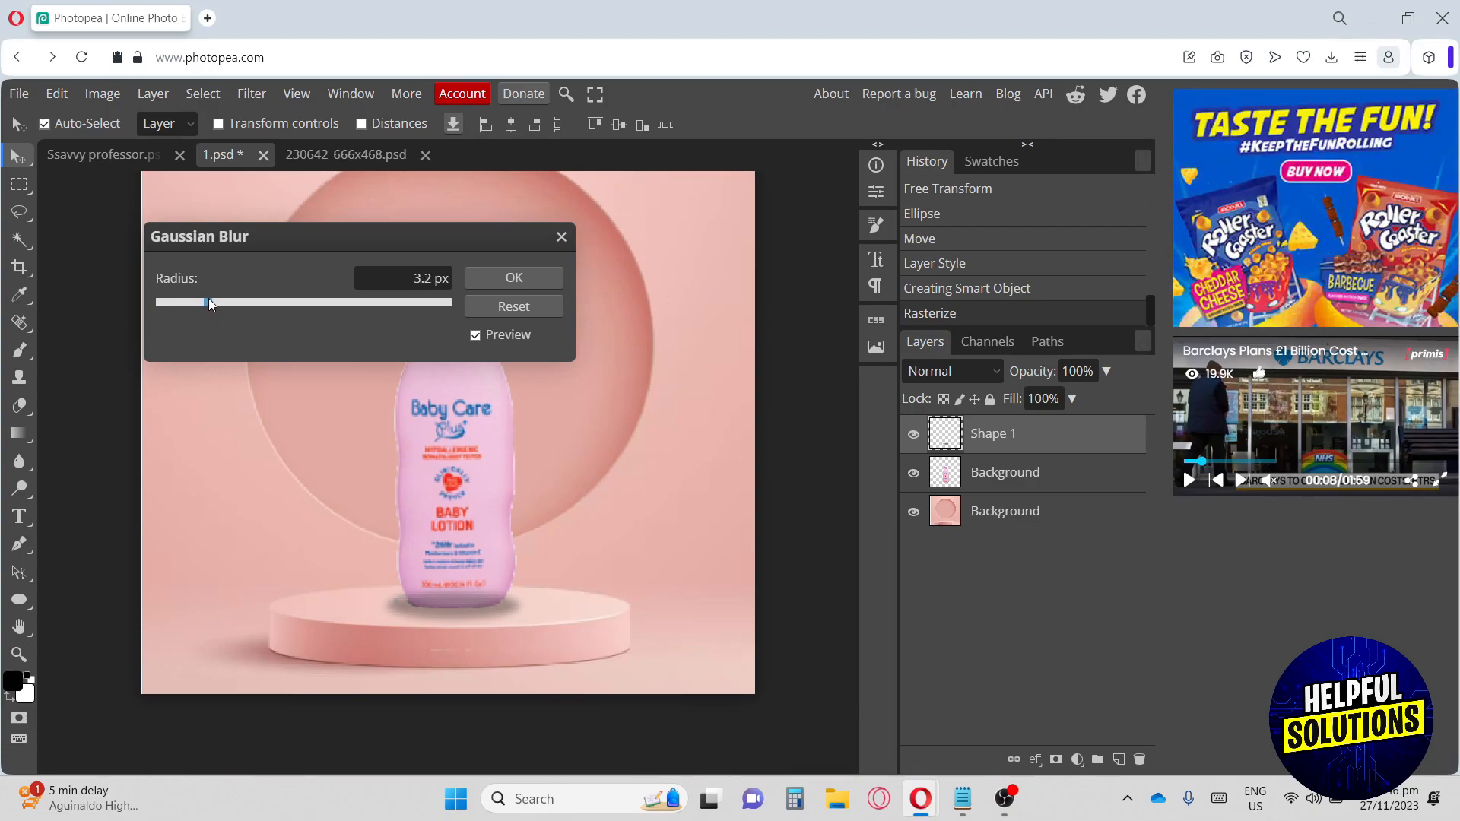
left_click(503, 276)
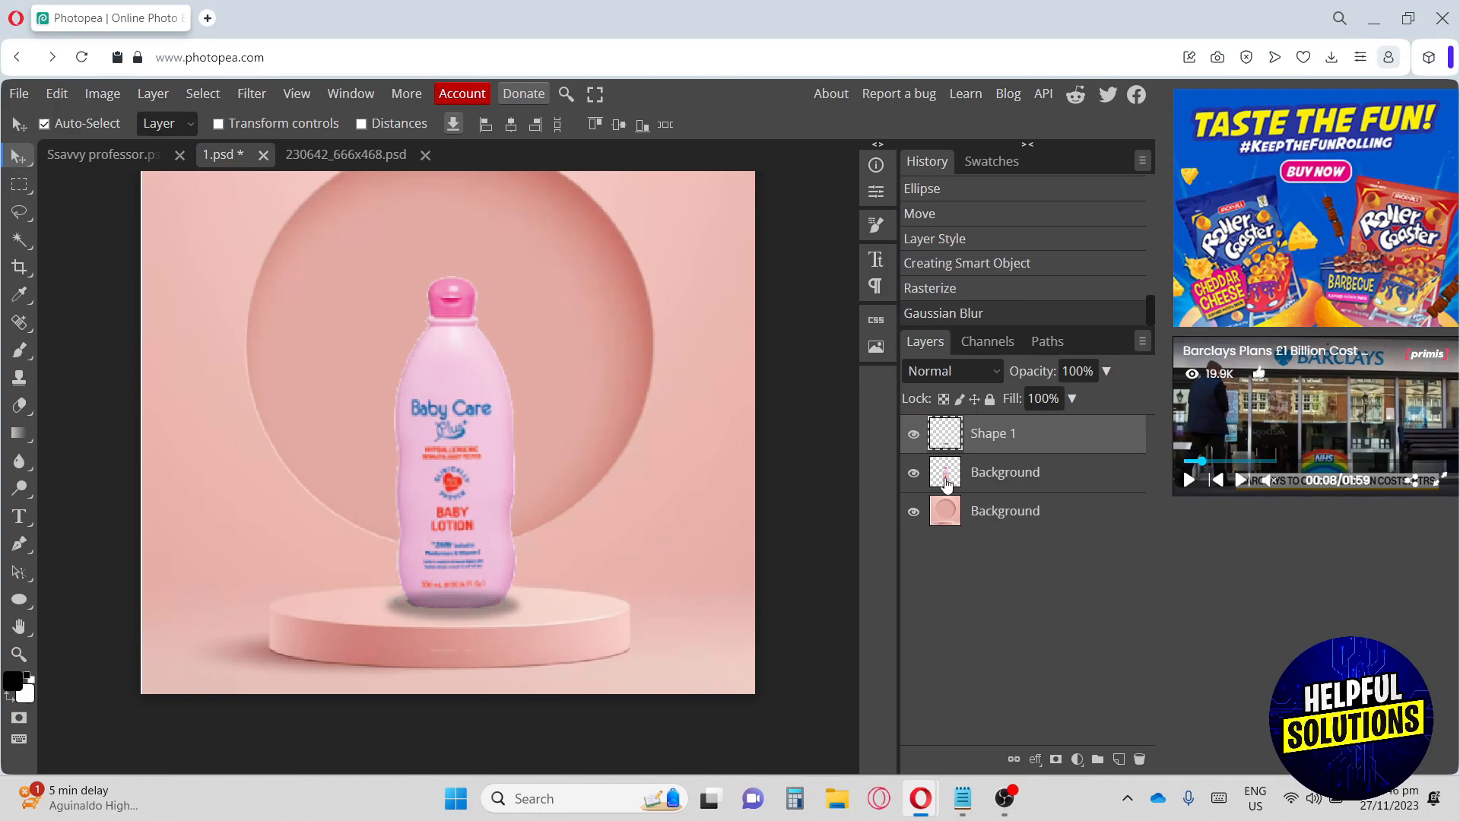
left_click_drag(957, 475, 958, 432)
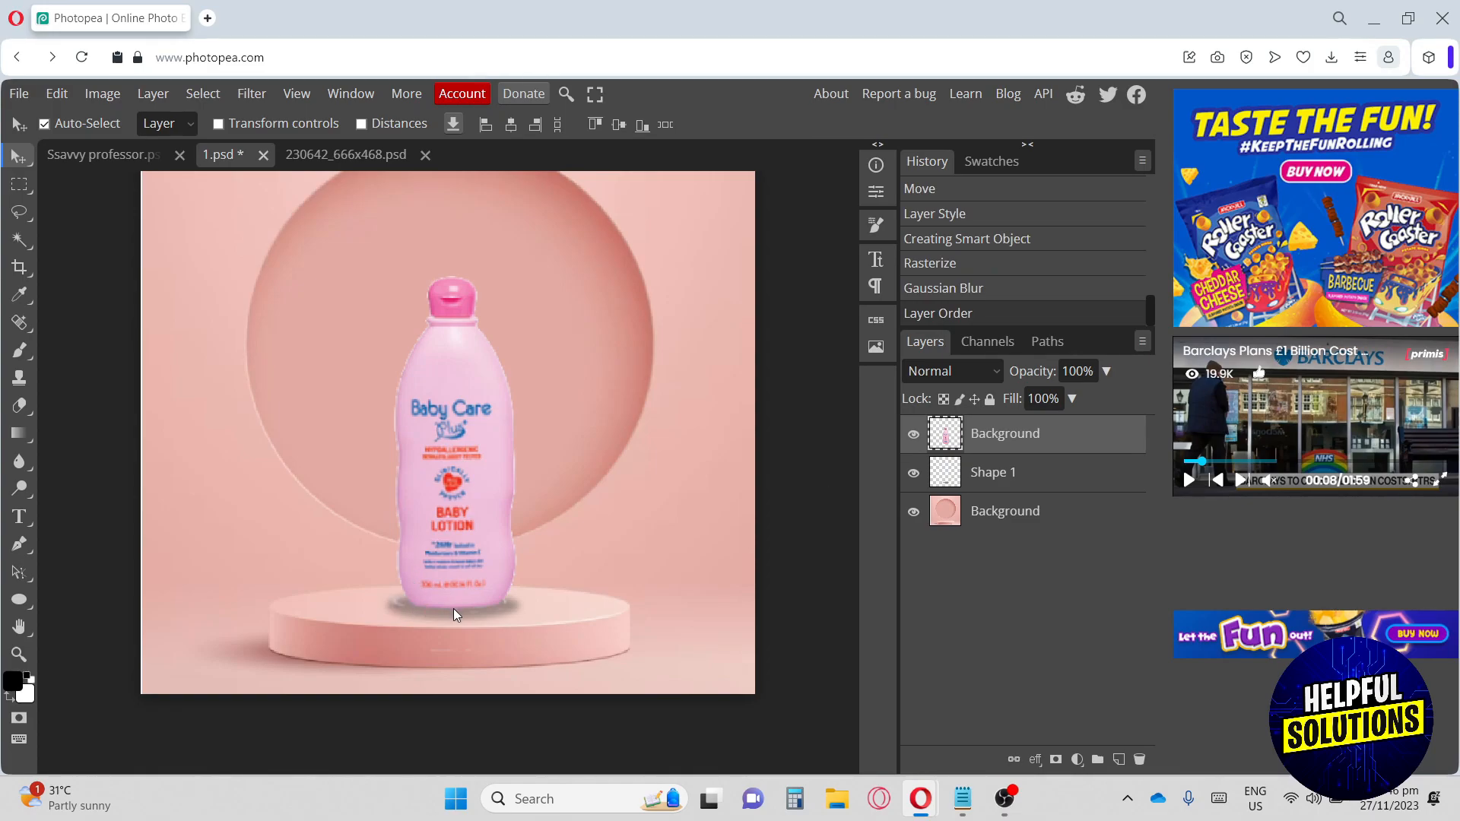
Add the centred text "BABY CARE LOTION" above the bottle, stacked over the Shape 1 layer, with Smooth anti-aliasing.
left_click(1014, 473)
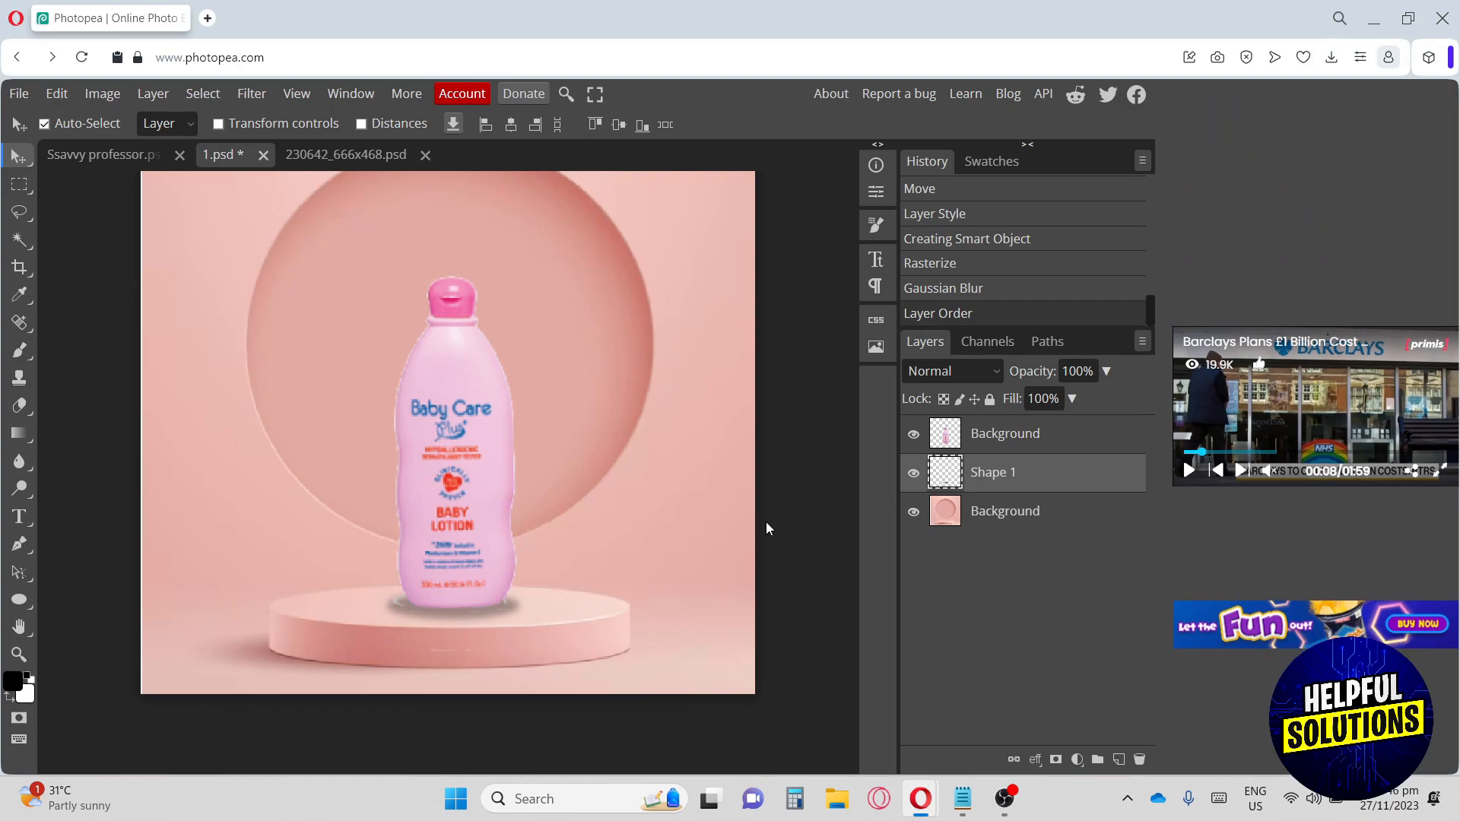
left_click(19, 516)
left_click_drag(235, 199, 678, 262)
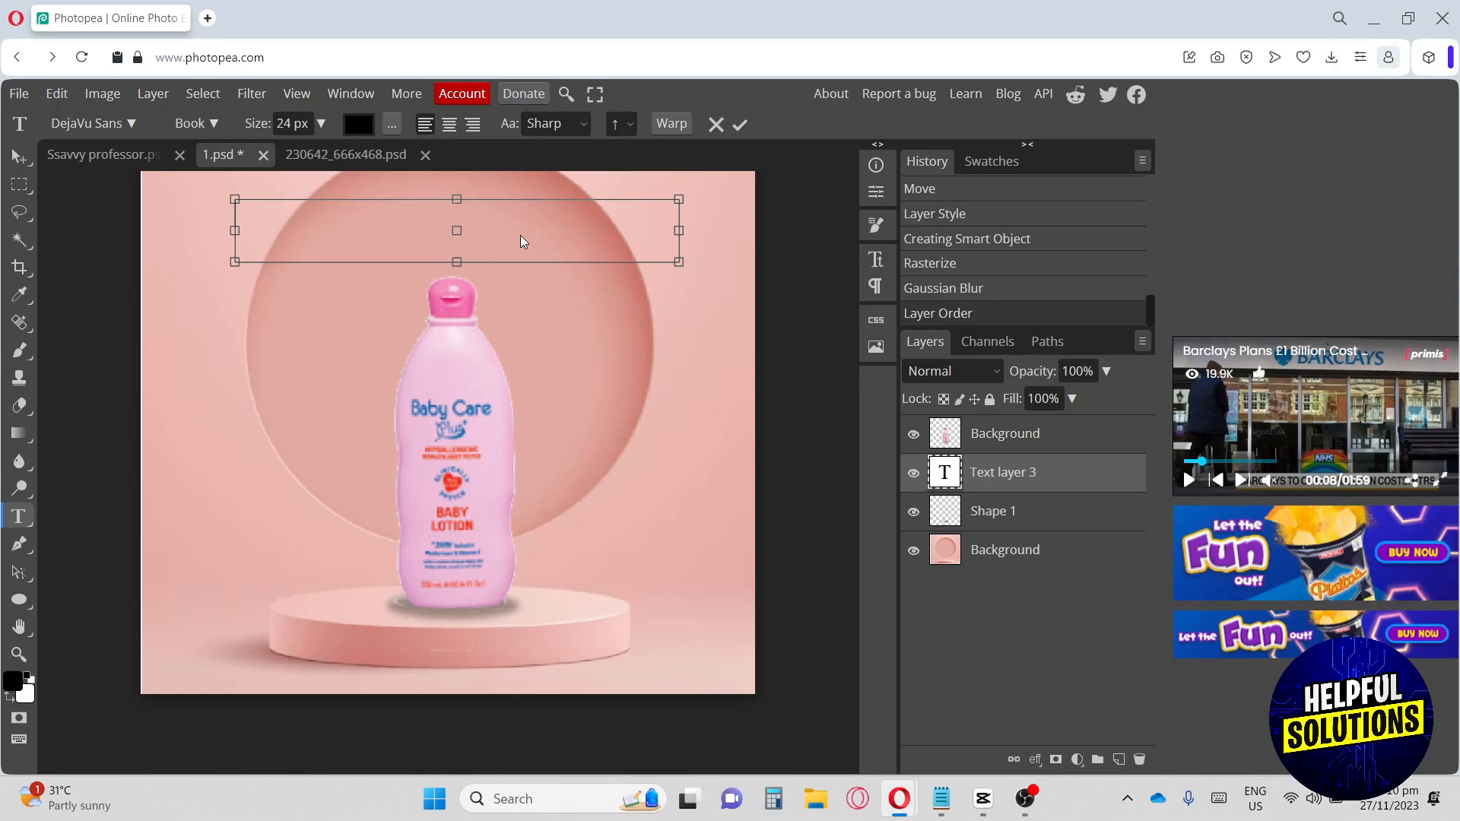
type("BABY CARE LOTION")
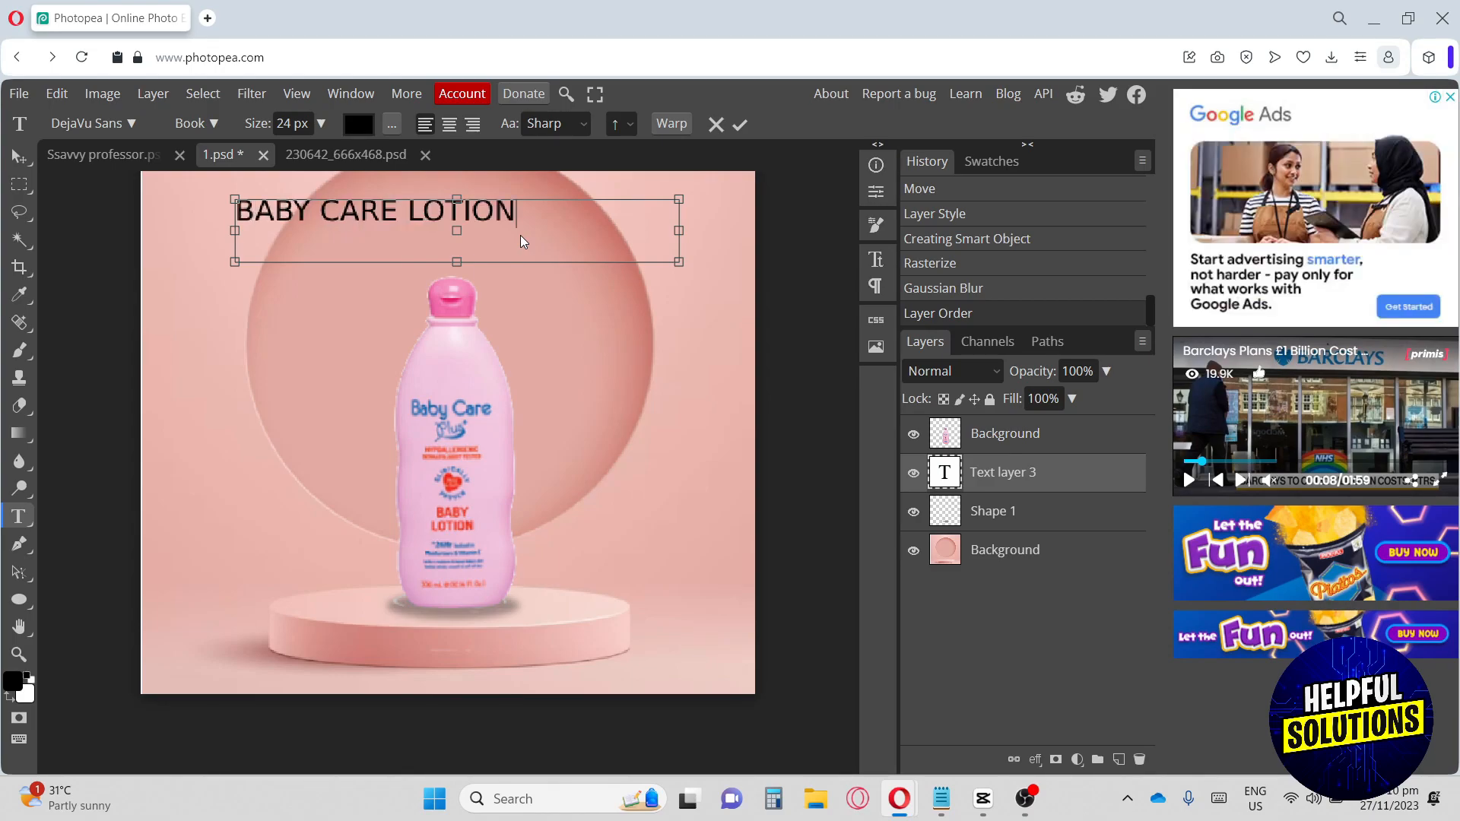
left_click(449, 125)
left_click(583, 124)
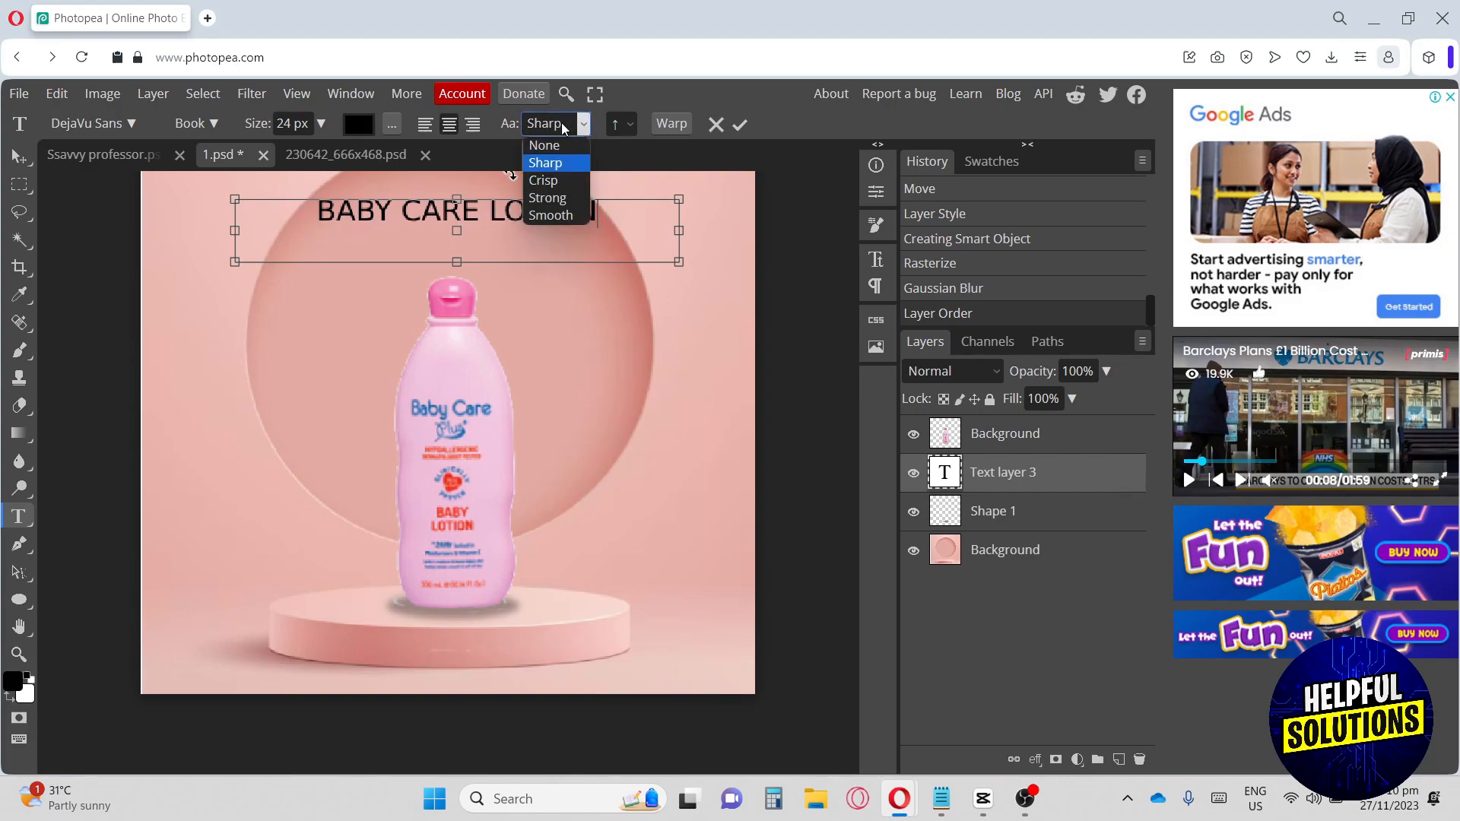
left_click(555, 215)
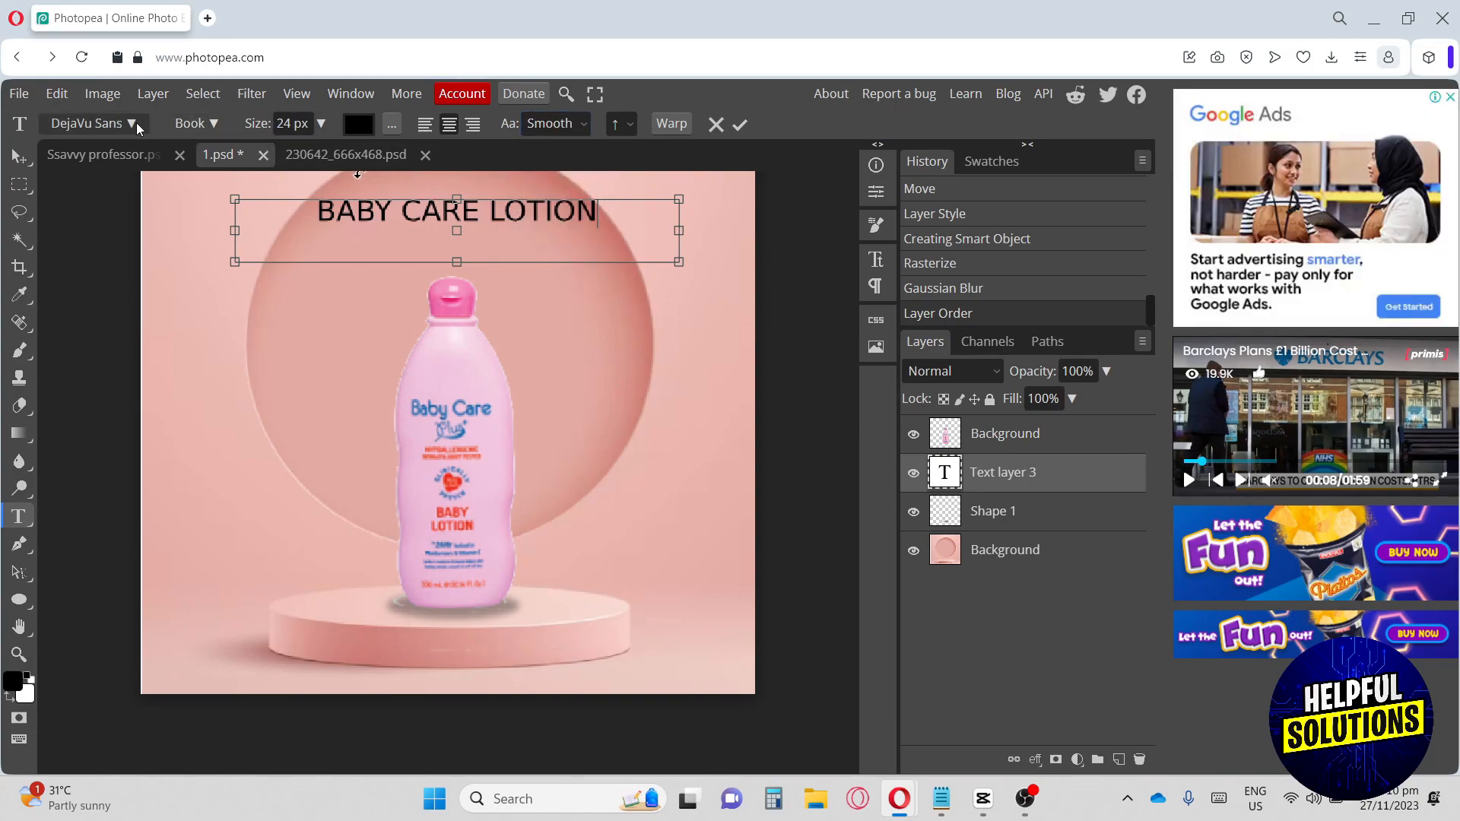
Set the whole title's font to Denk One and its size to 42 px.
key("ctrl+a")
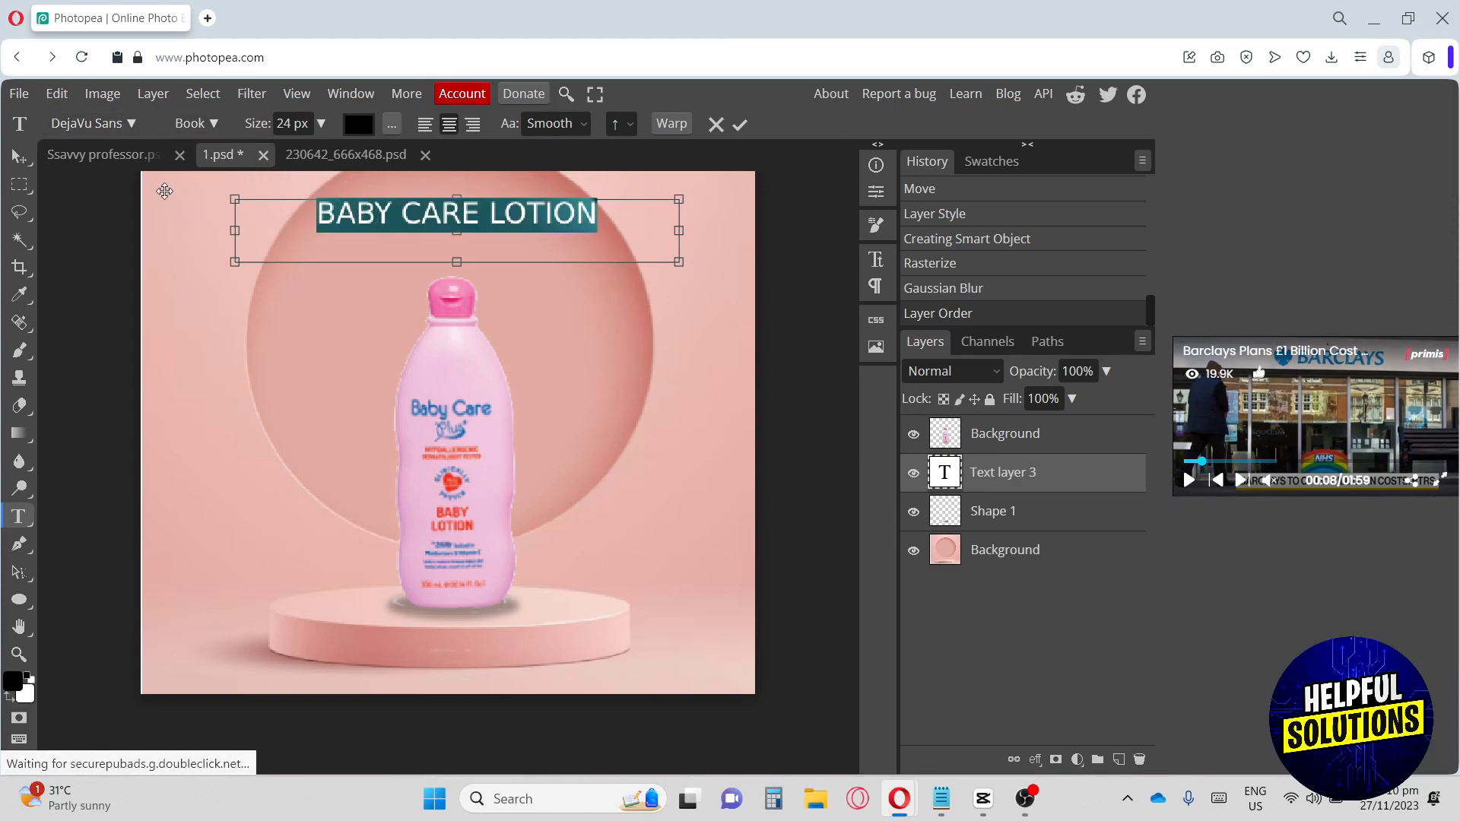
left_click(121, 124)
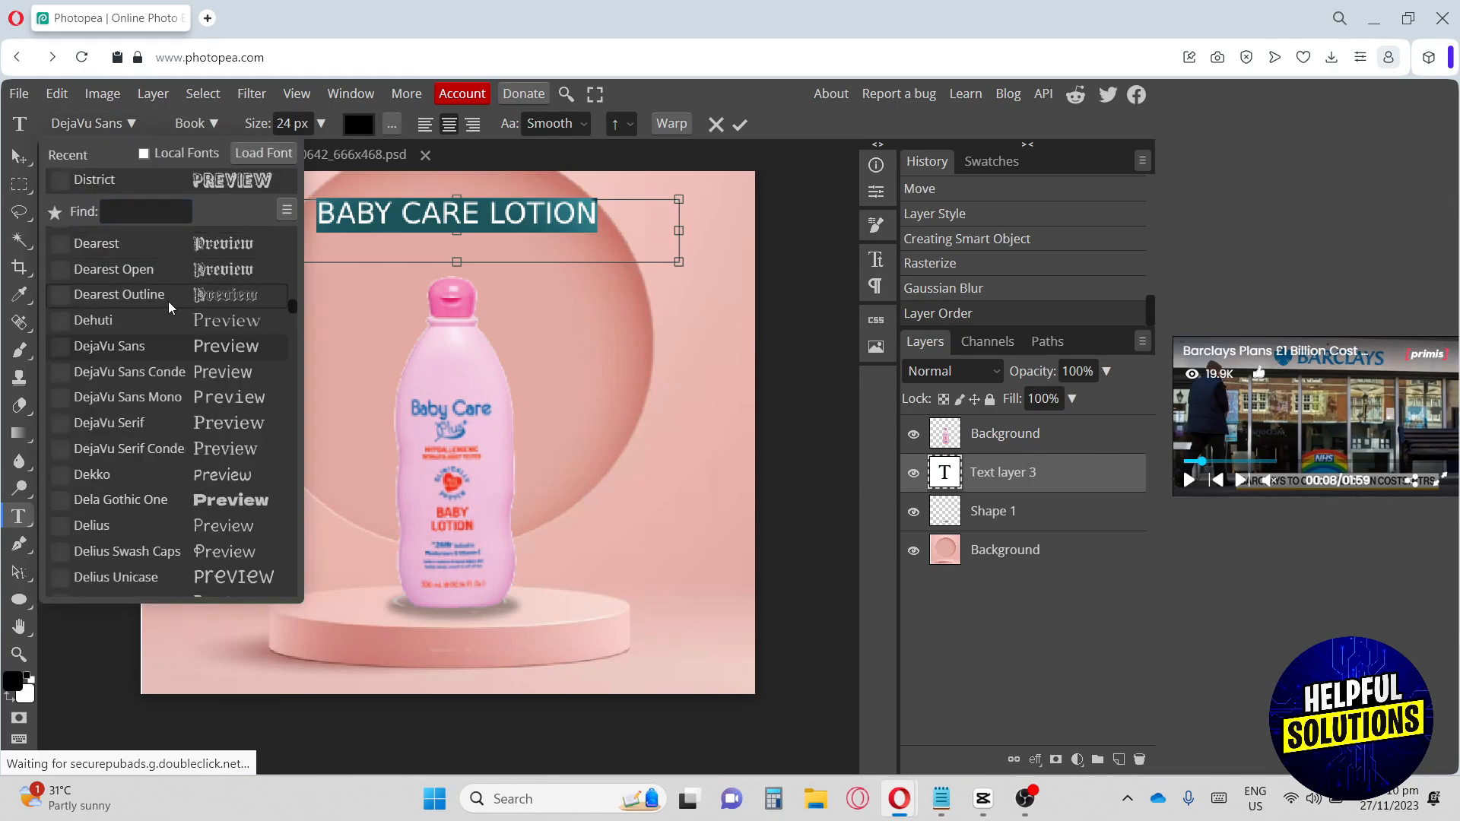
scroll(169, 301, "down", 3)
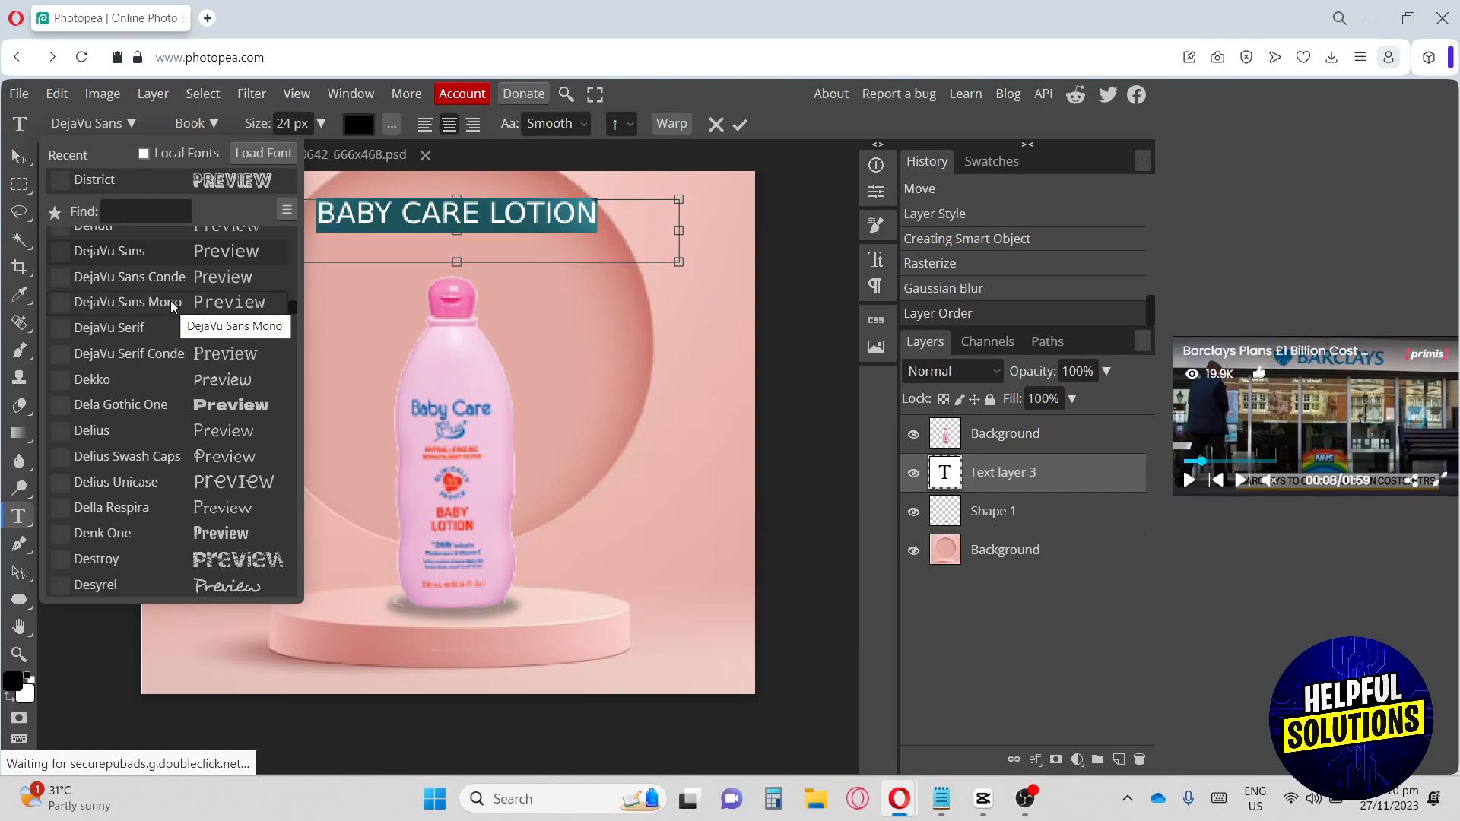
scroll(170, 300, "down", 6)
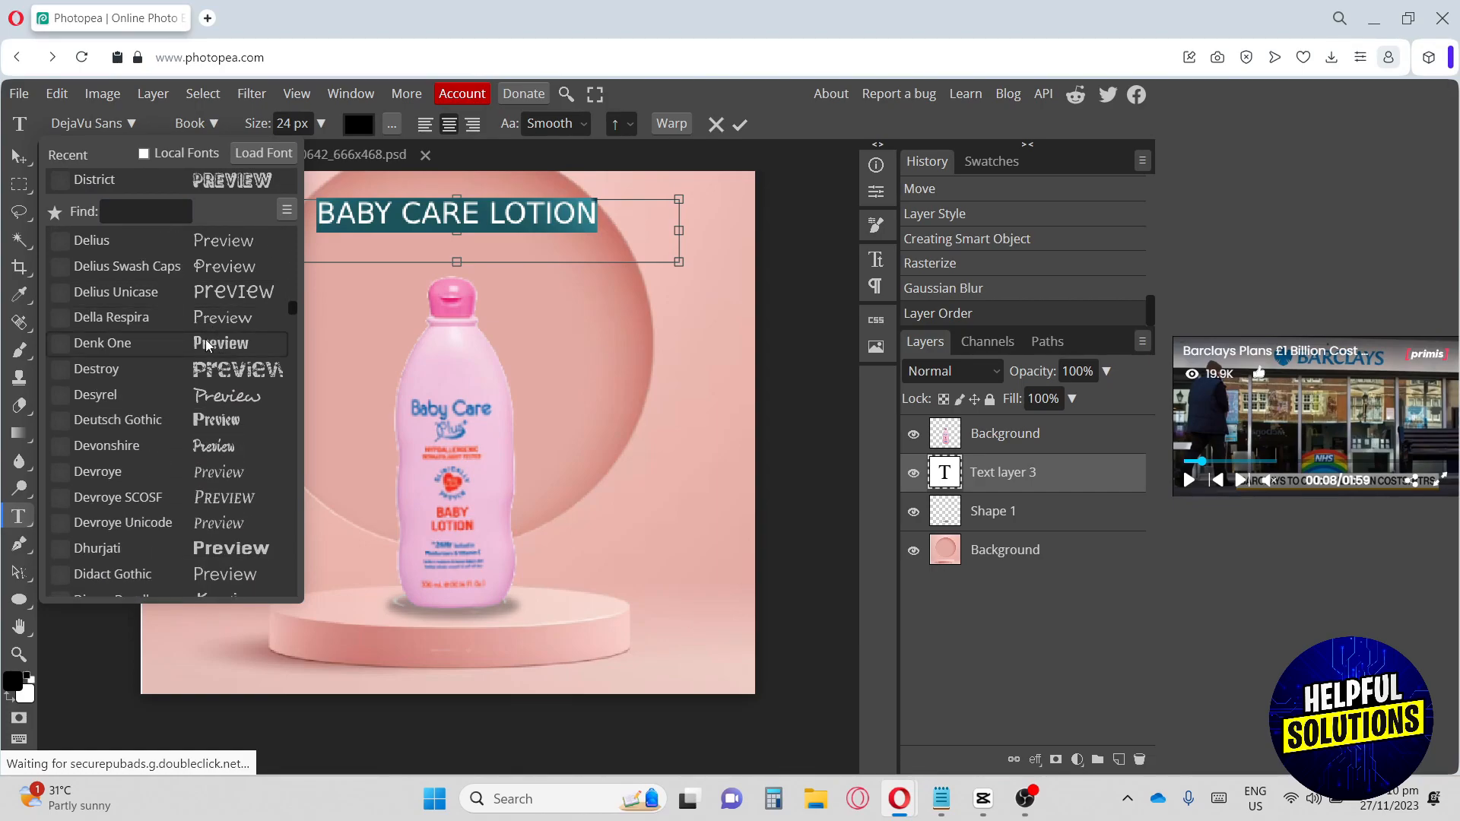
left_click(207, 346)
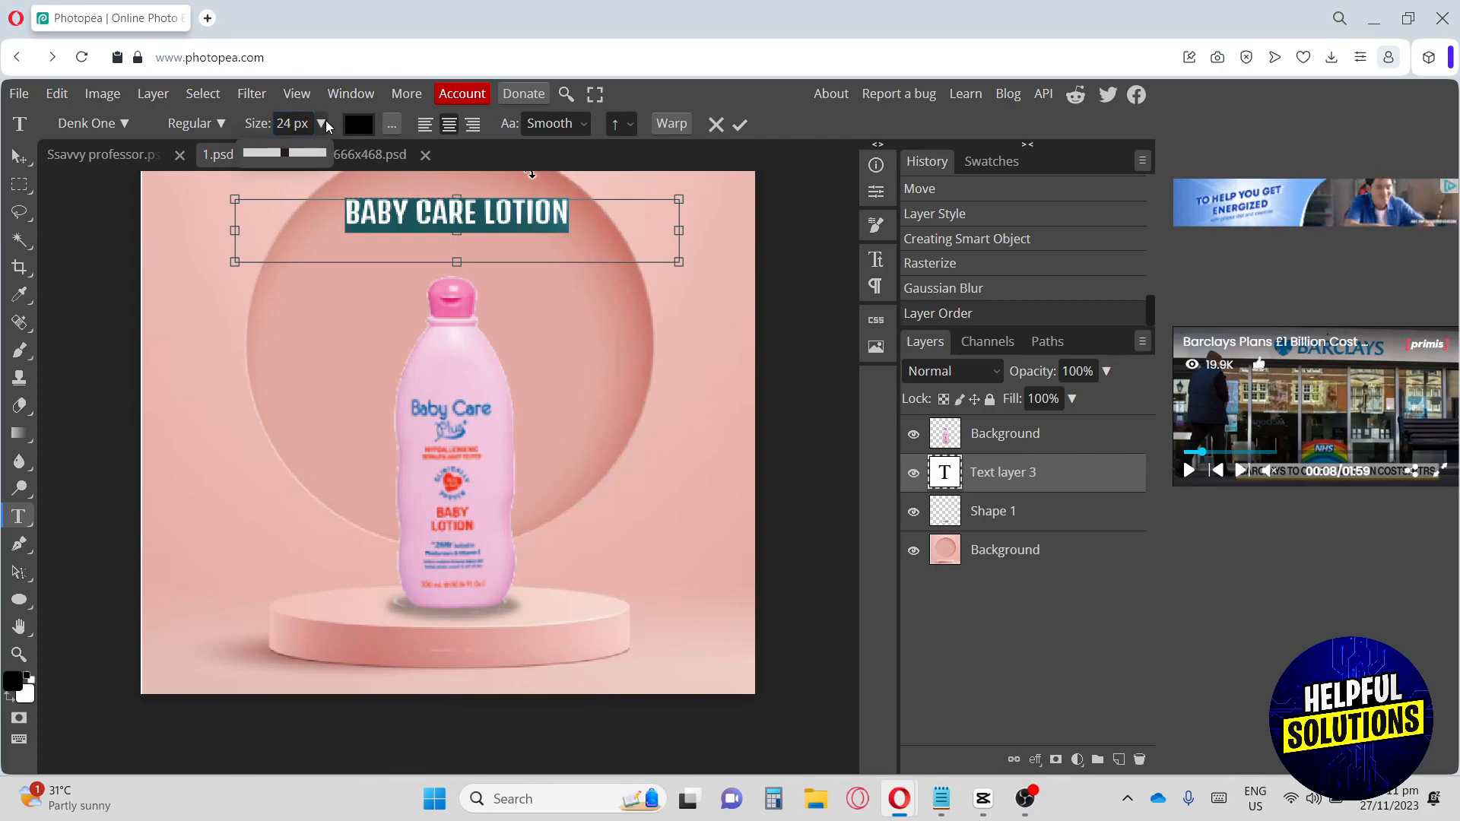
left_click(299, 155)
left_click_drag(297, 151, 295, 152)
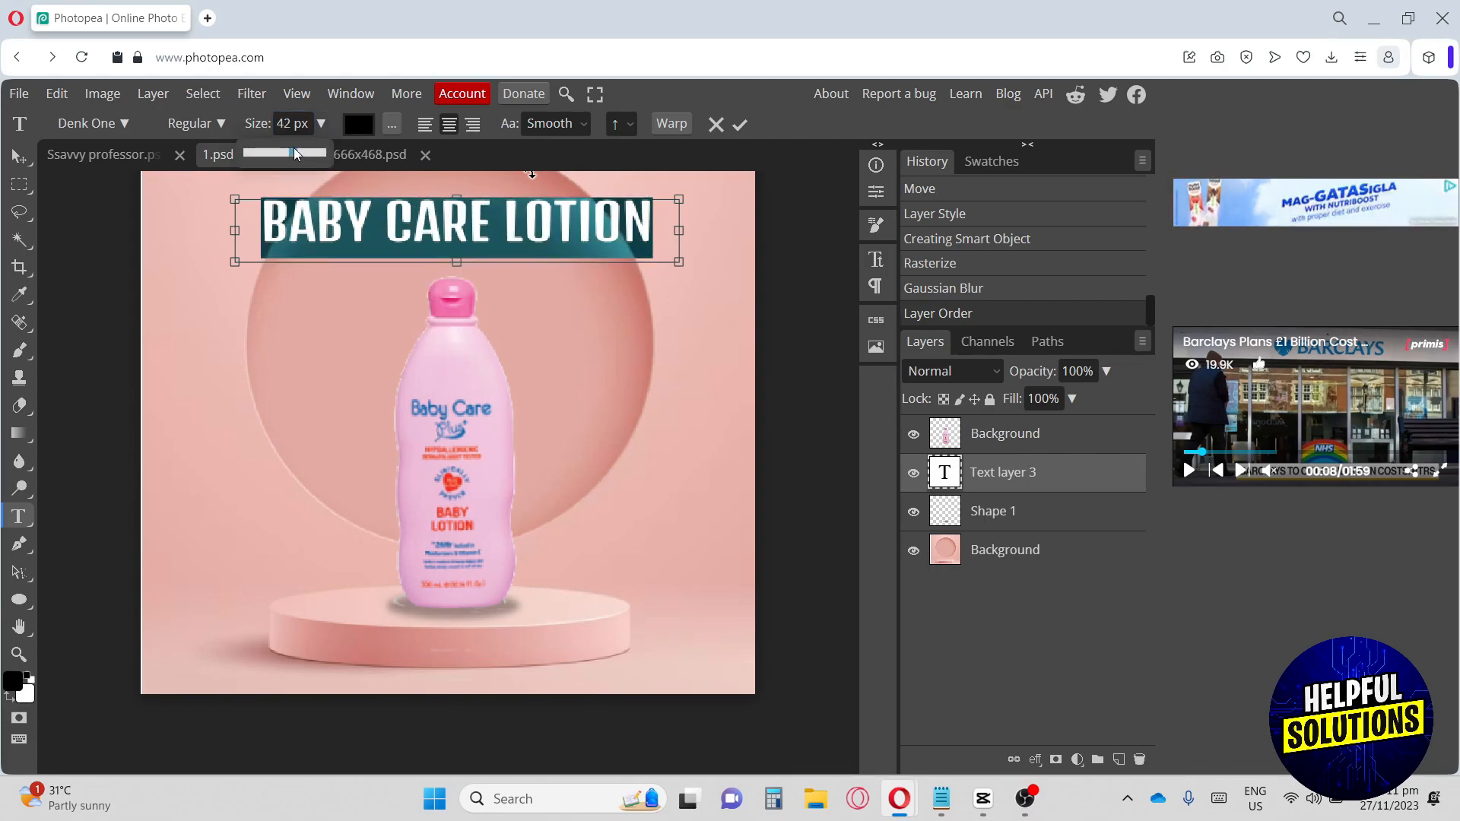
left_click(739, 126)
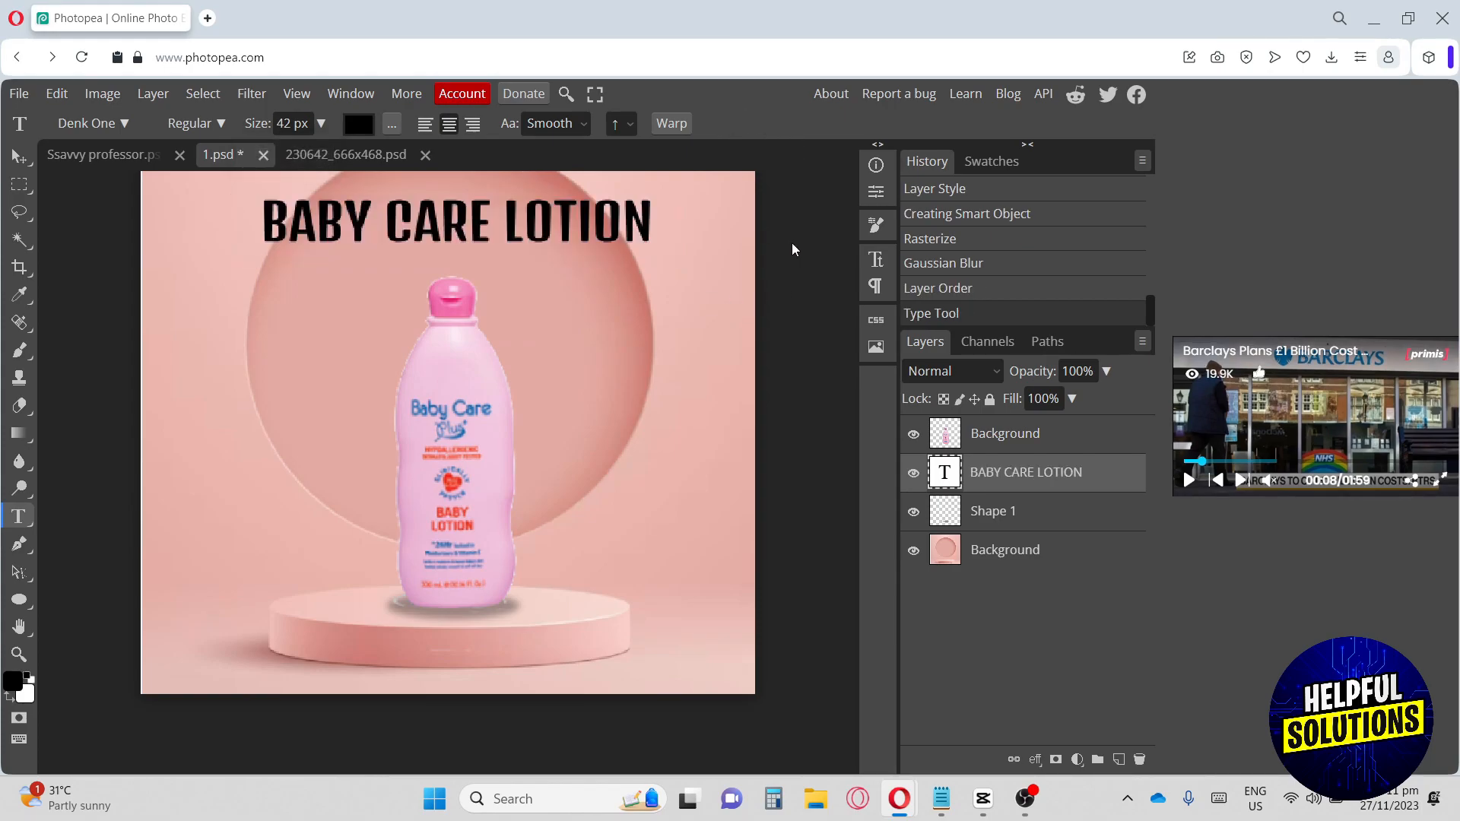
Shift the BABY CARE LOTION title slightly down, closer to the bottle cap.
left_click(453, 221)
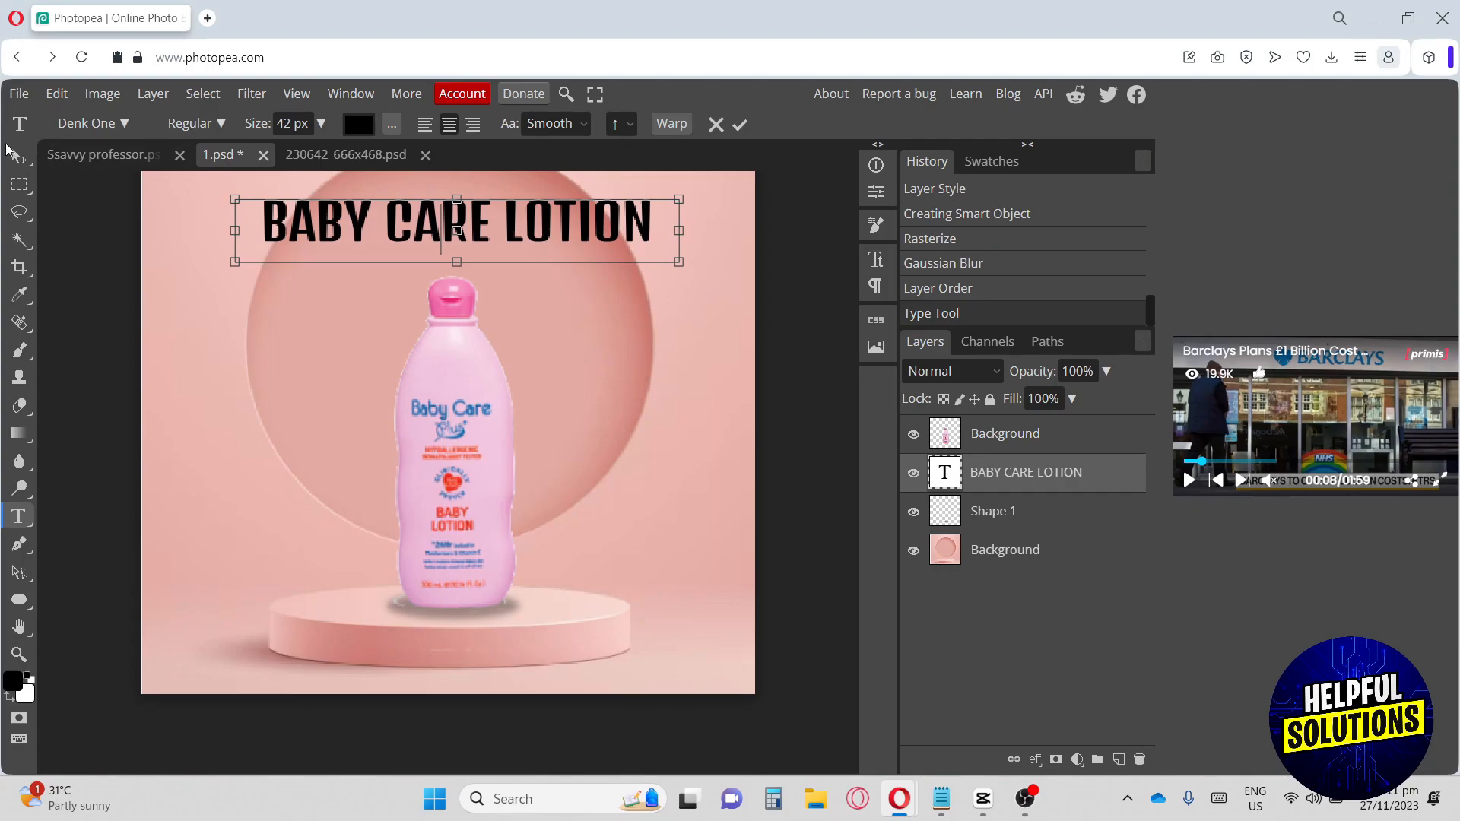
left_click(19, 158)
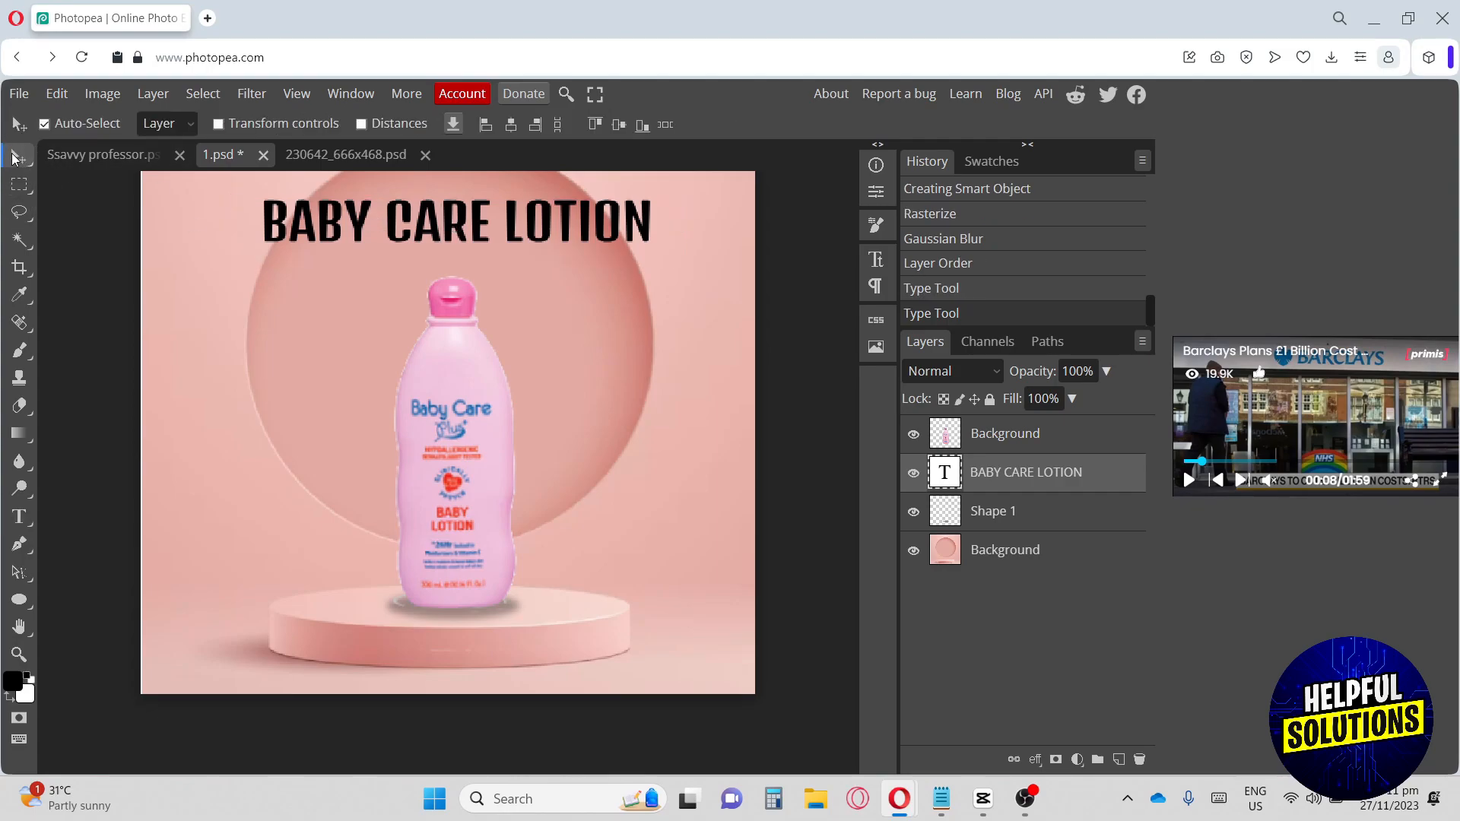
double_click(442, 221)
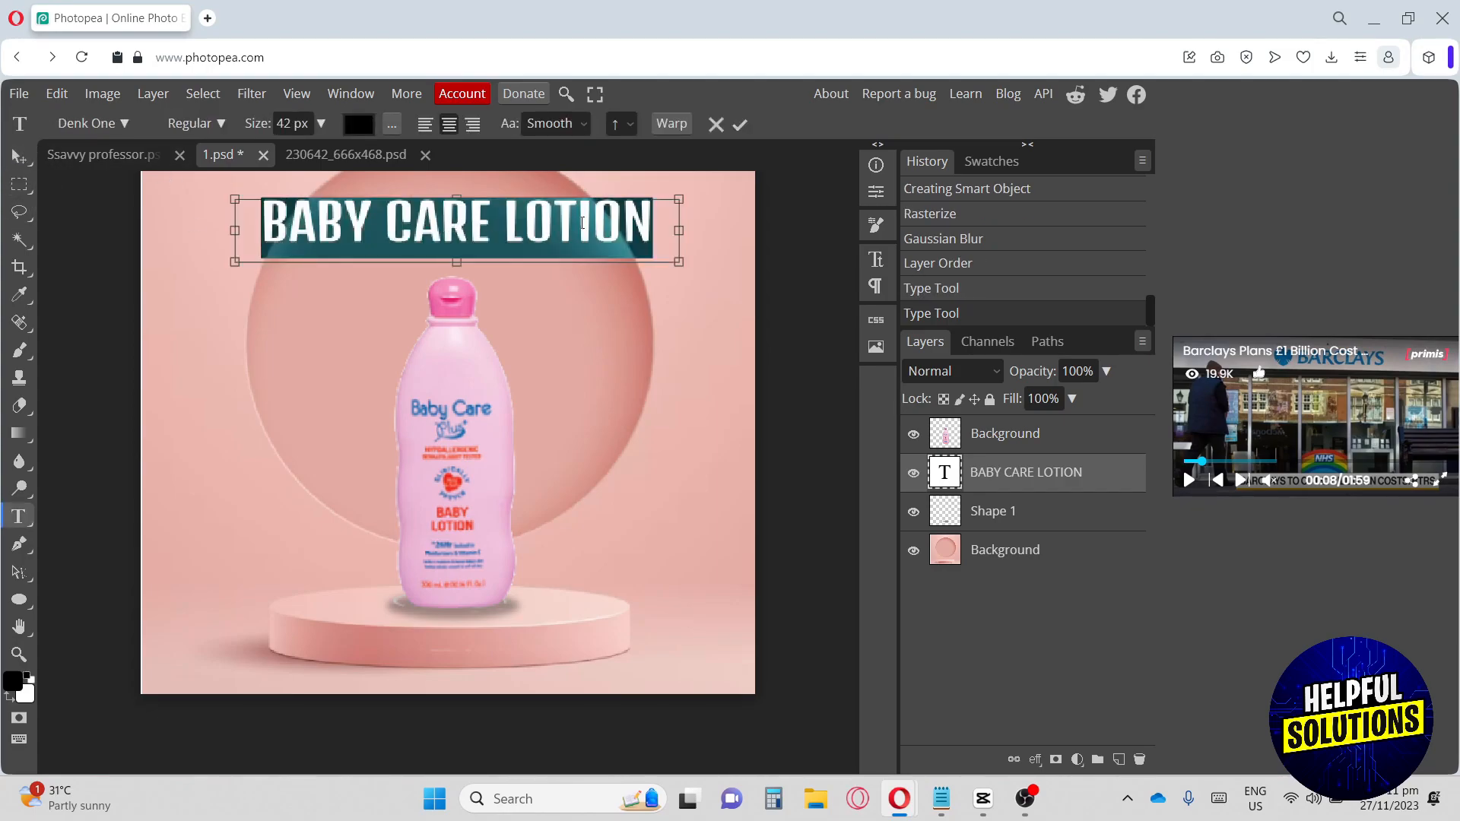
left_click_drag(723, 242, 721, 249)
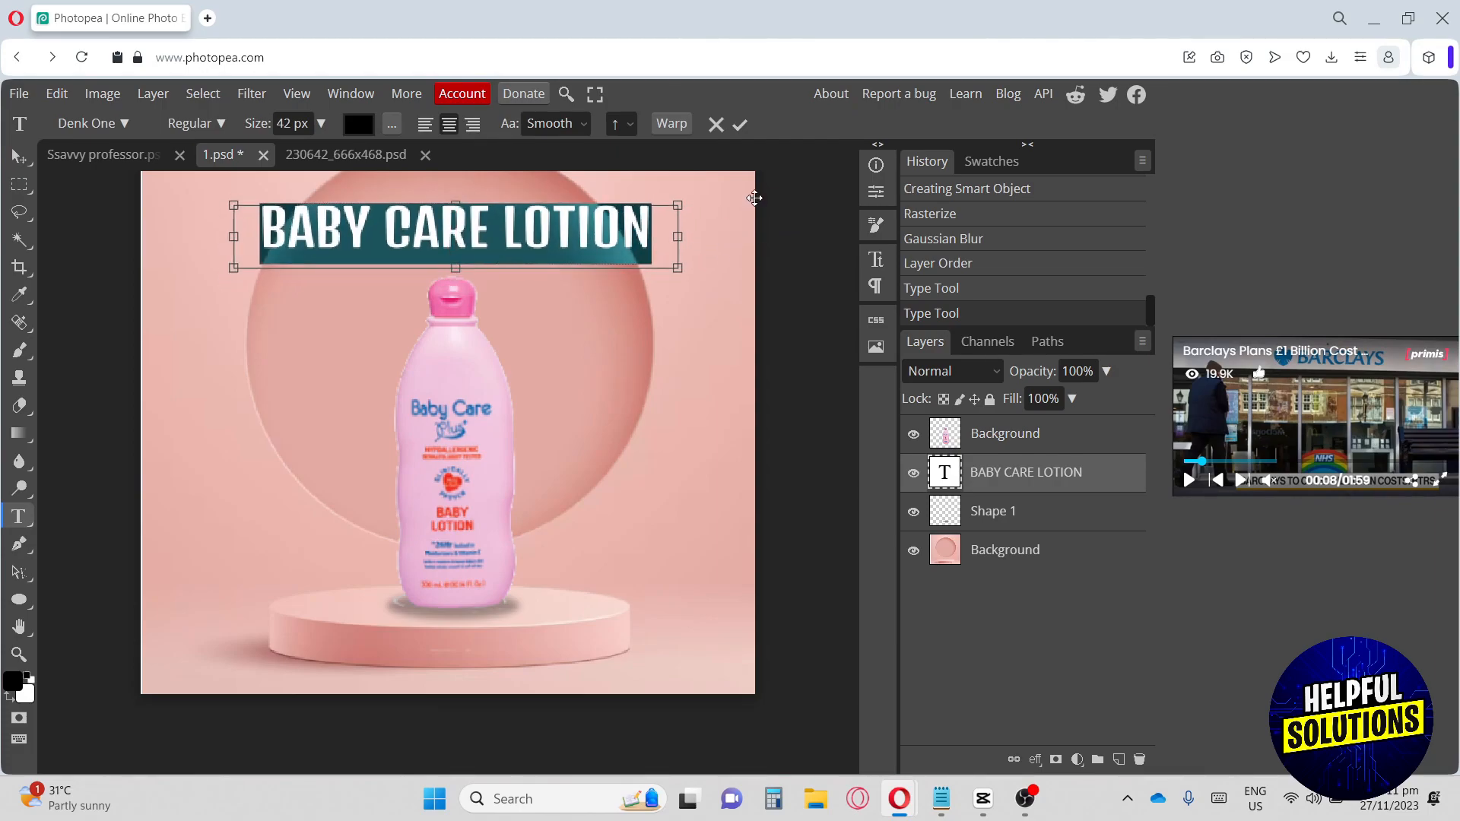
left_click(739, 126)
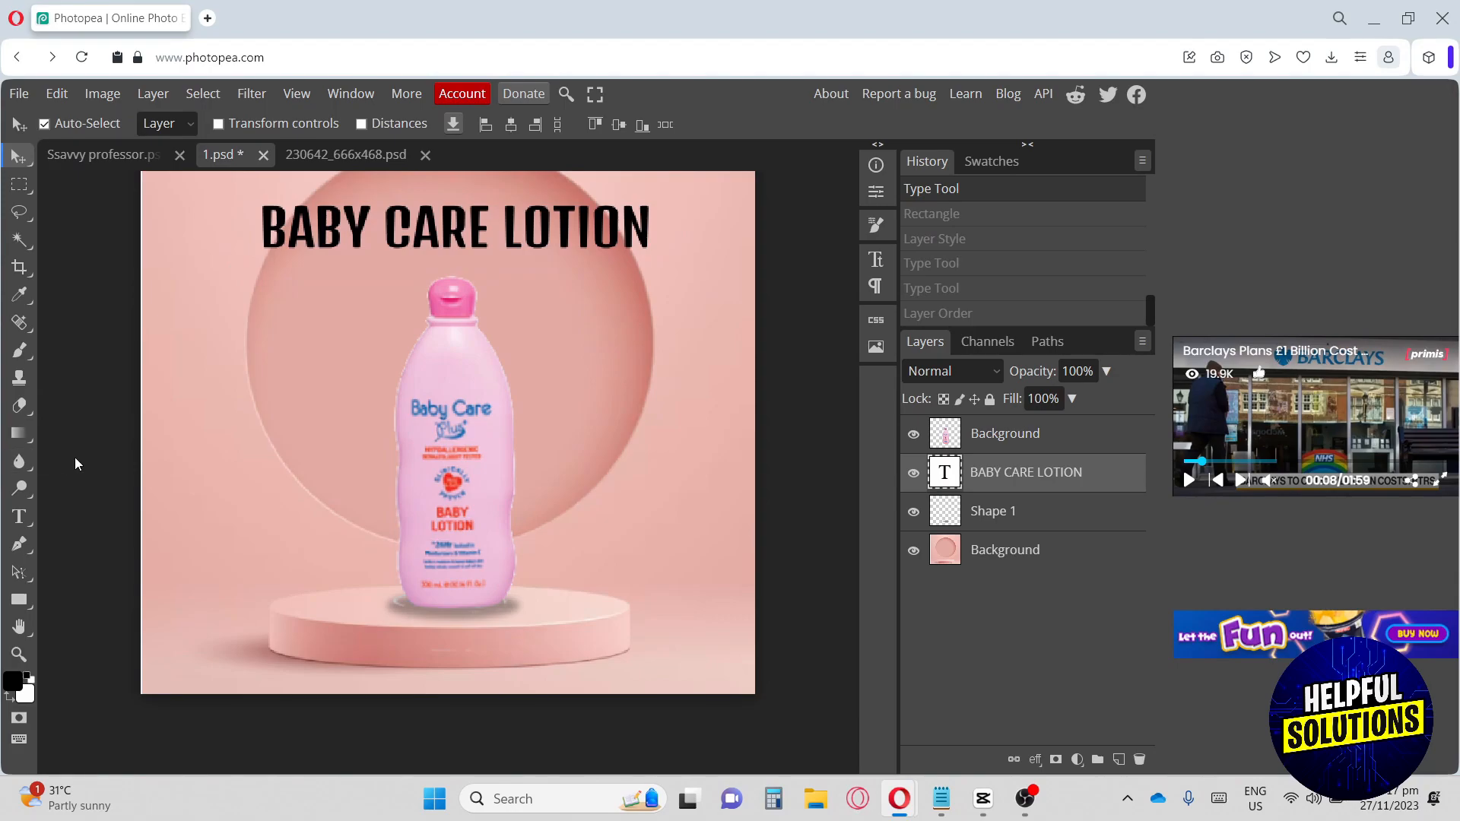
Draw a wide white rectangle over the front of the podium, just below the bottle.
left_click(19, 601)
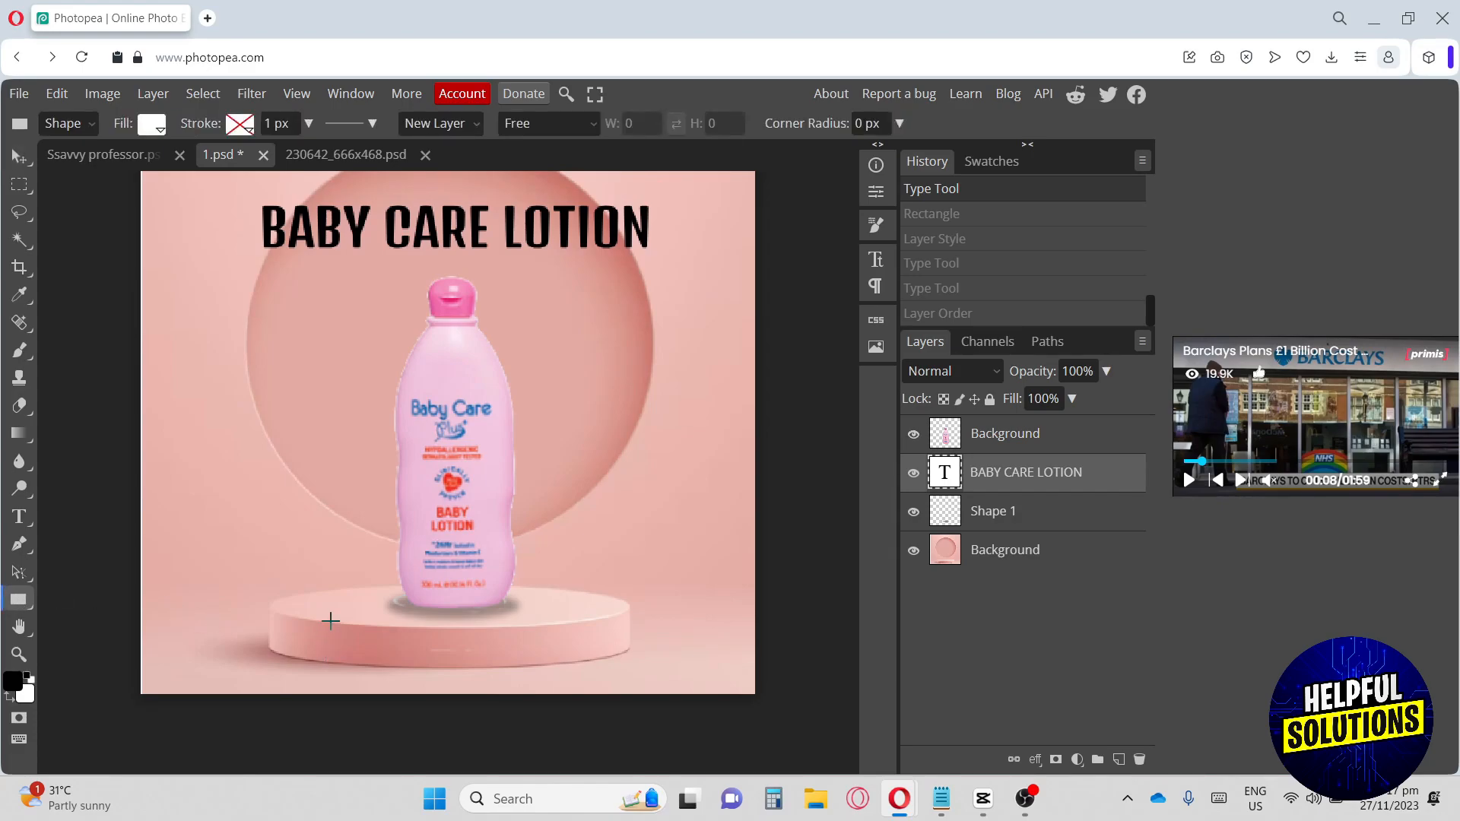
left_click_drag(319, 616, 583, 683)
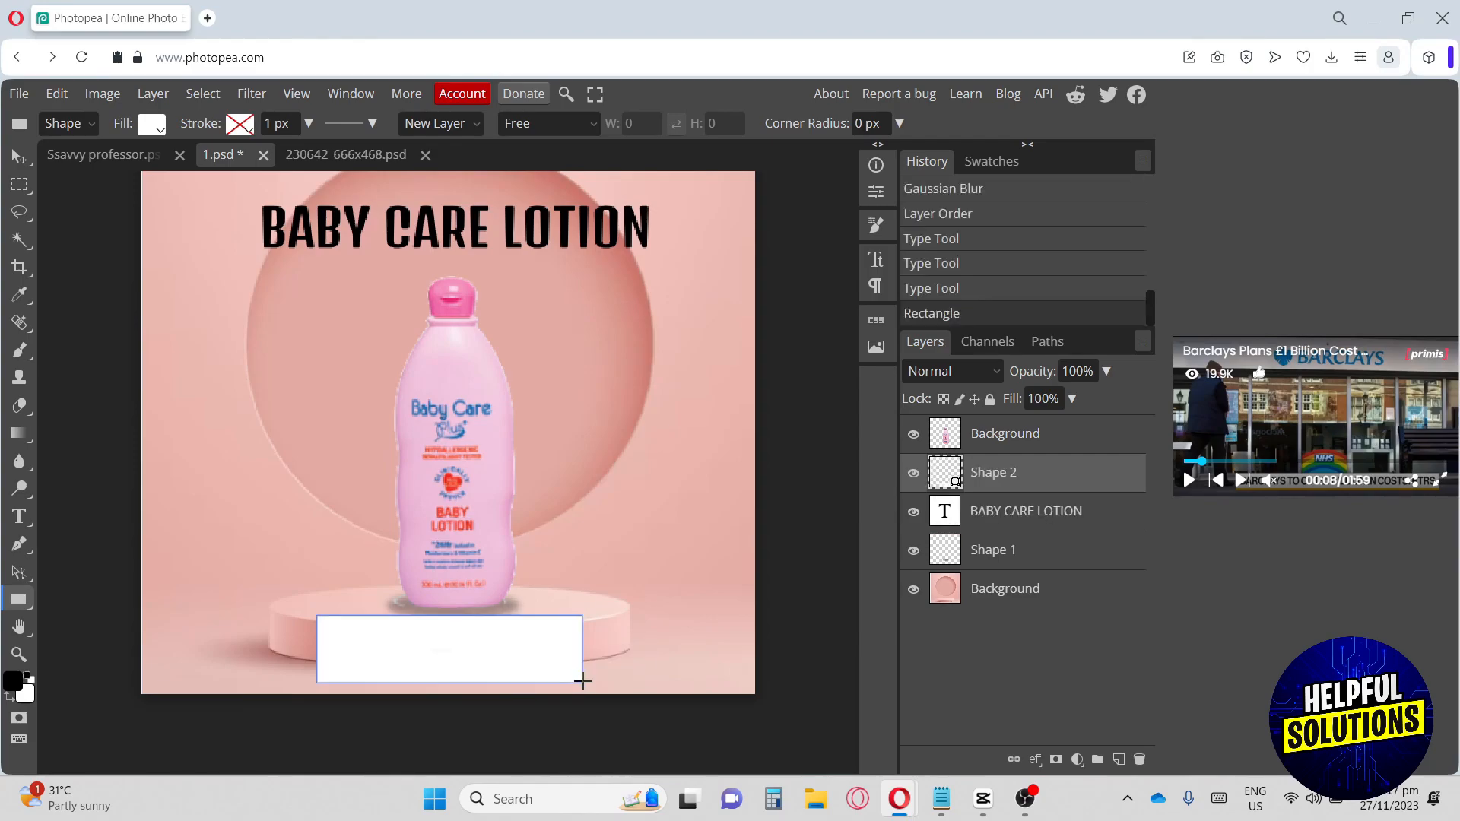
left_click(19, 156)
Add a text box with "SHOP NO" on the white rectangle.
left_click(19, 516)
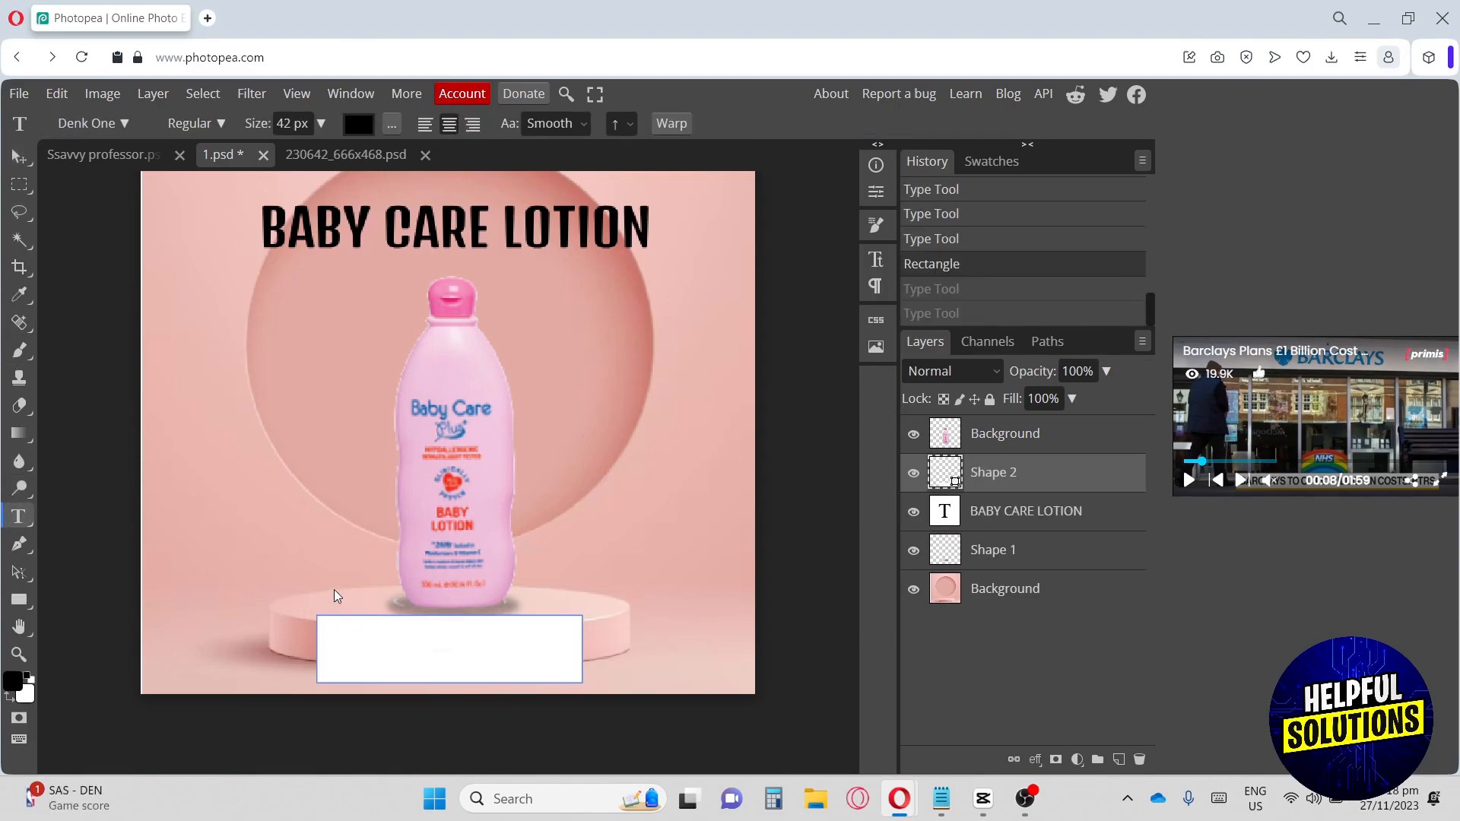
left_click_drag(331, 622, 601, 659)
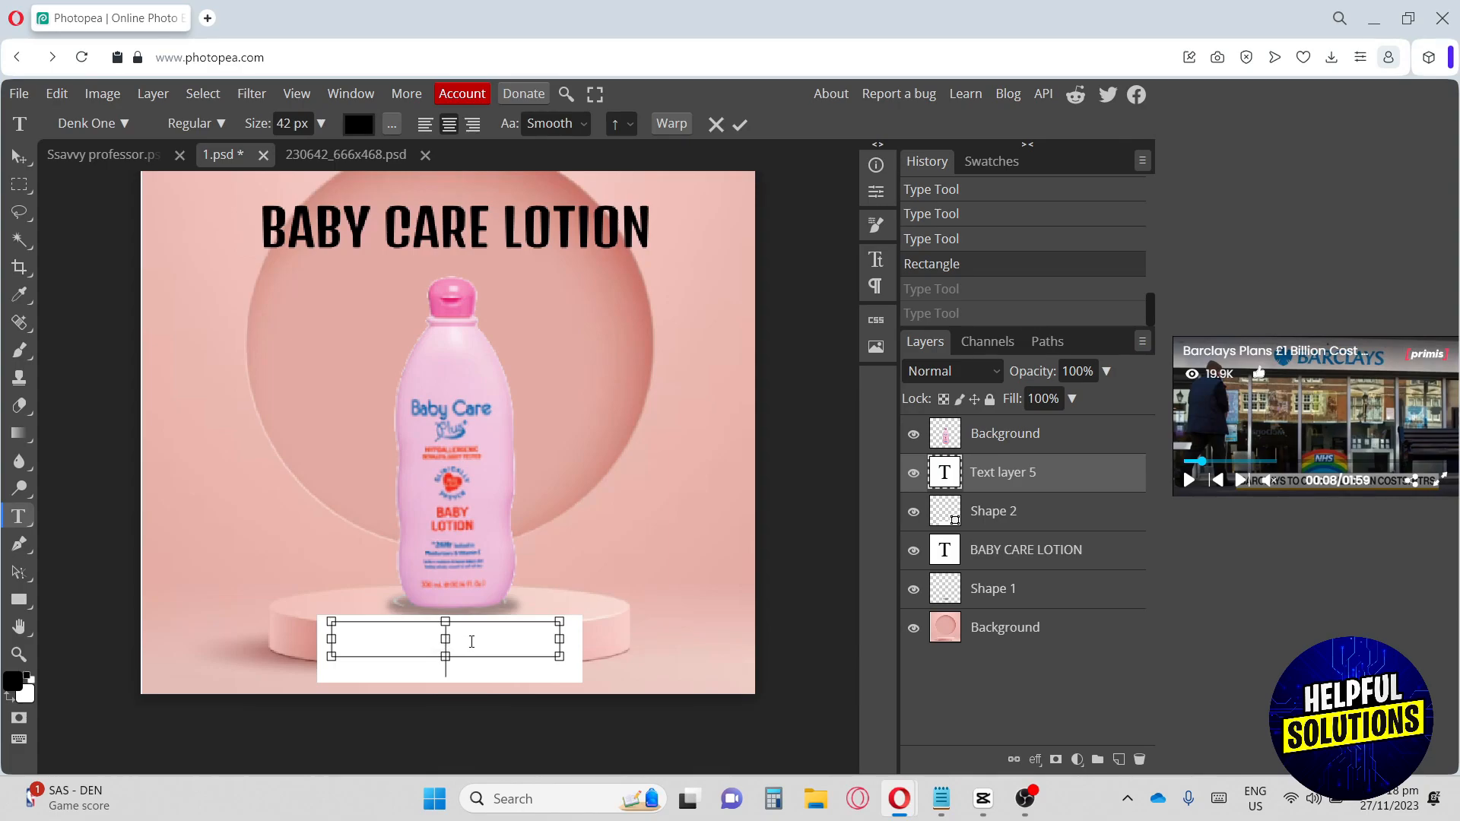
type("SHOP NO")
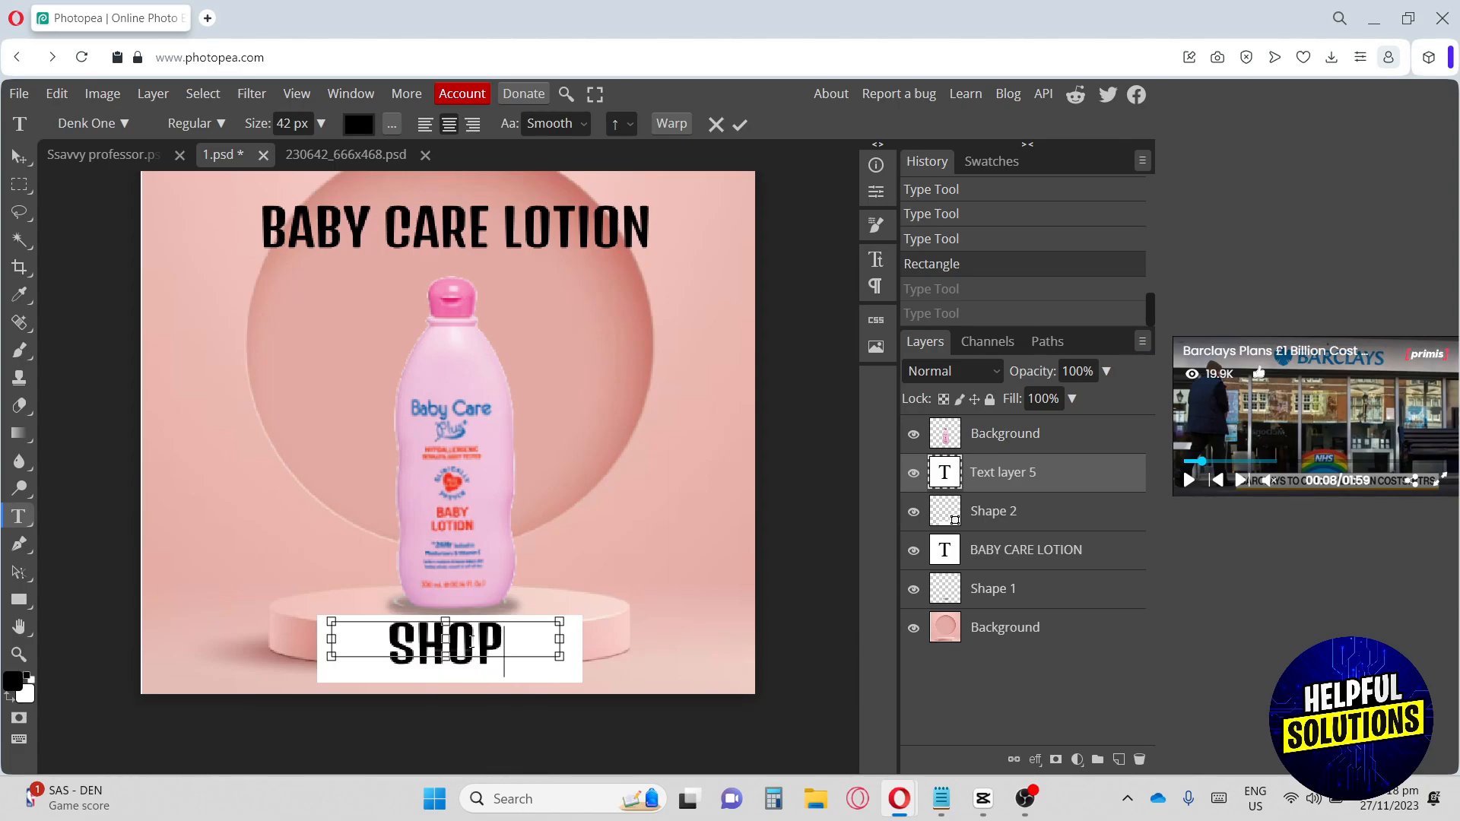
left_click(19, 156)
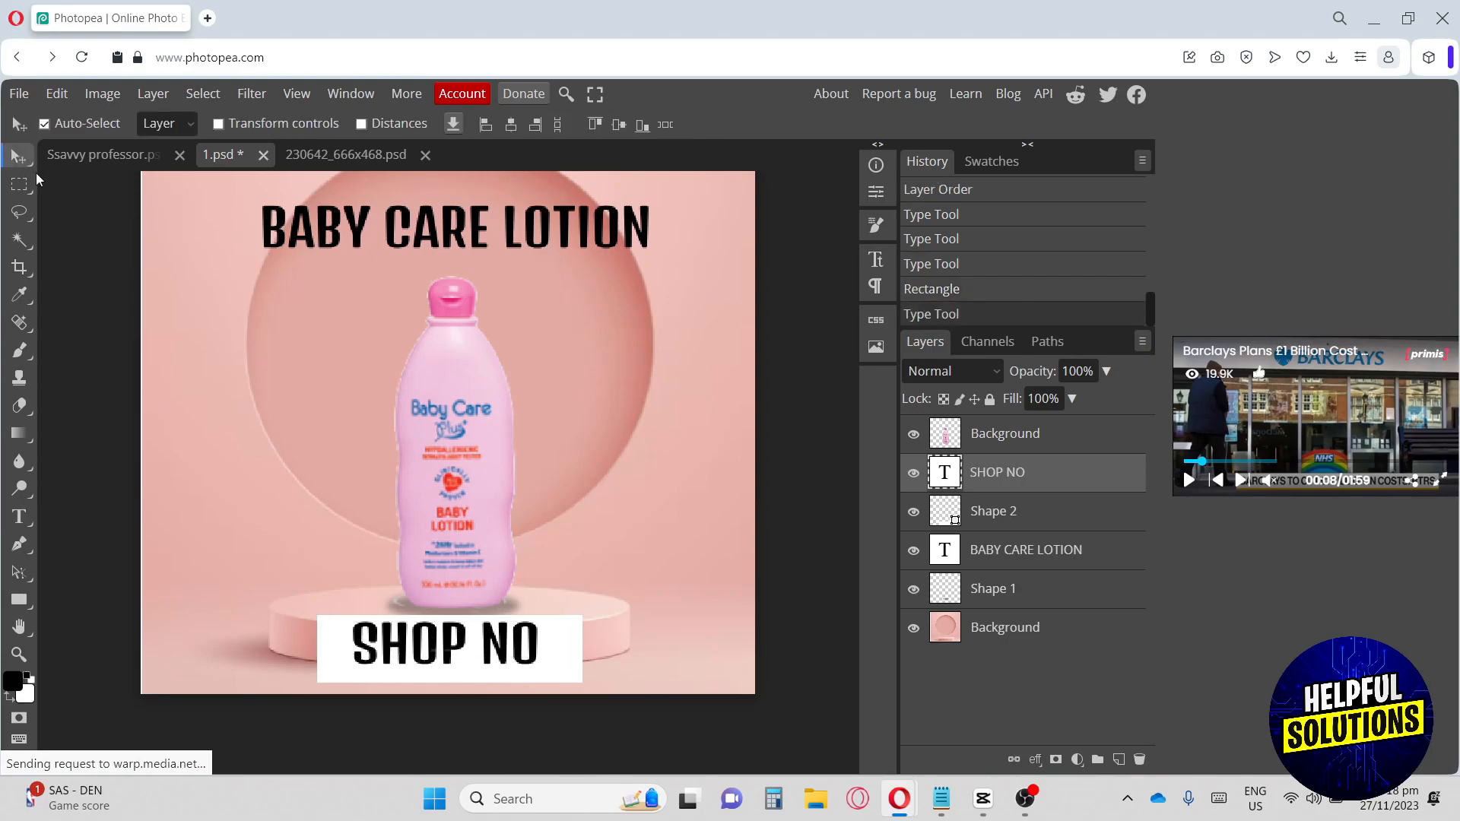
Set the rectangle's text size to 33 px and complete its wording to "SHOP NOW".
double_click(443, 654)
left_click(320, 124)
left_click_drag(297, 156, 290, 158)
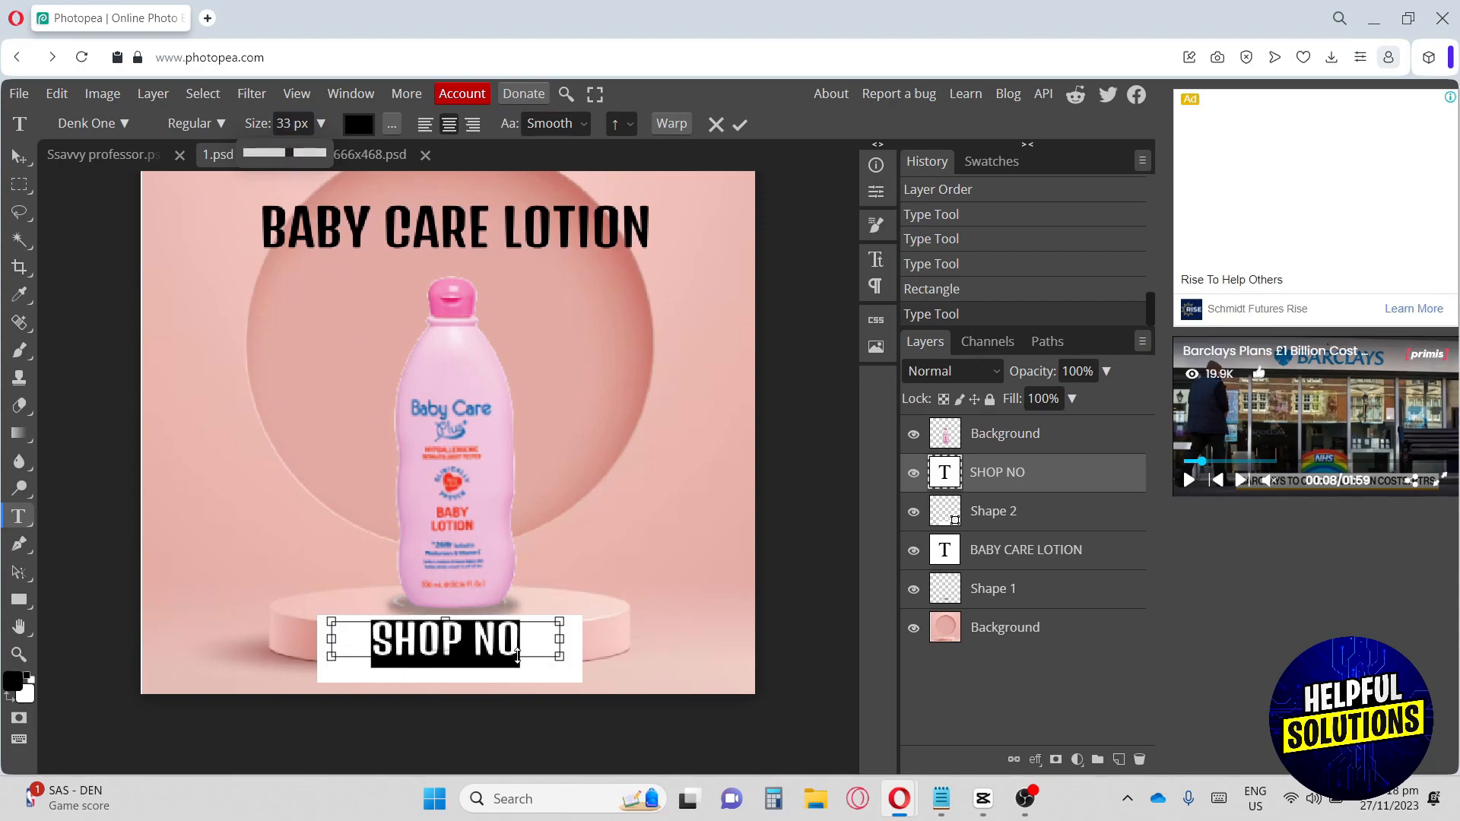
left_click(515, 653)
type("W")
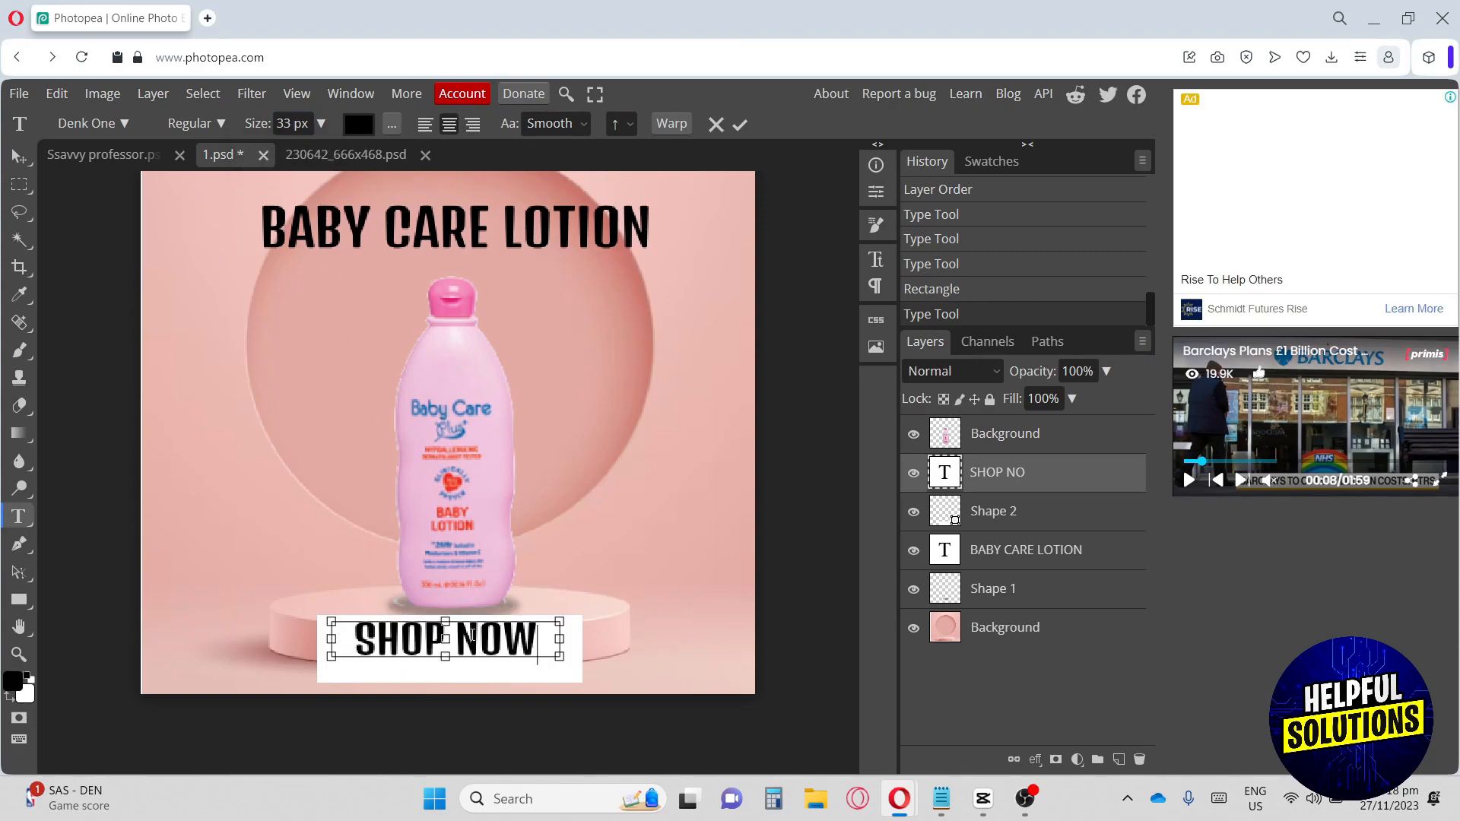
Move the SHOP NOW text down slightly so it sits midway in the white rectangle's height.
left_click(25, 155)
double_click(465, 647)
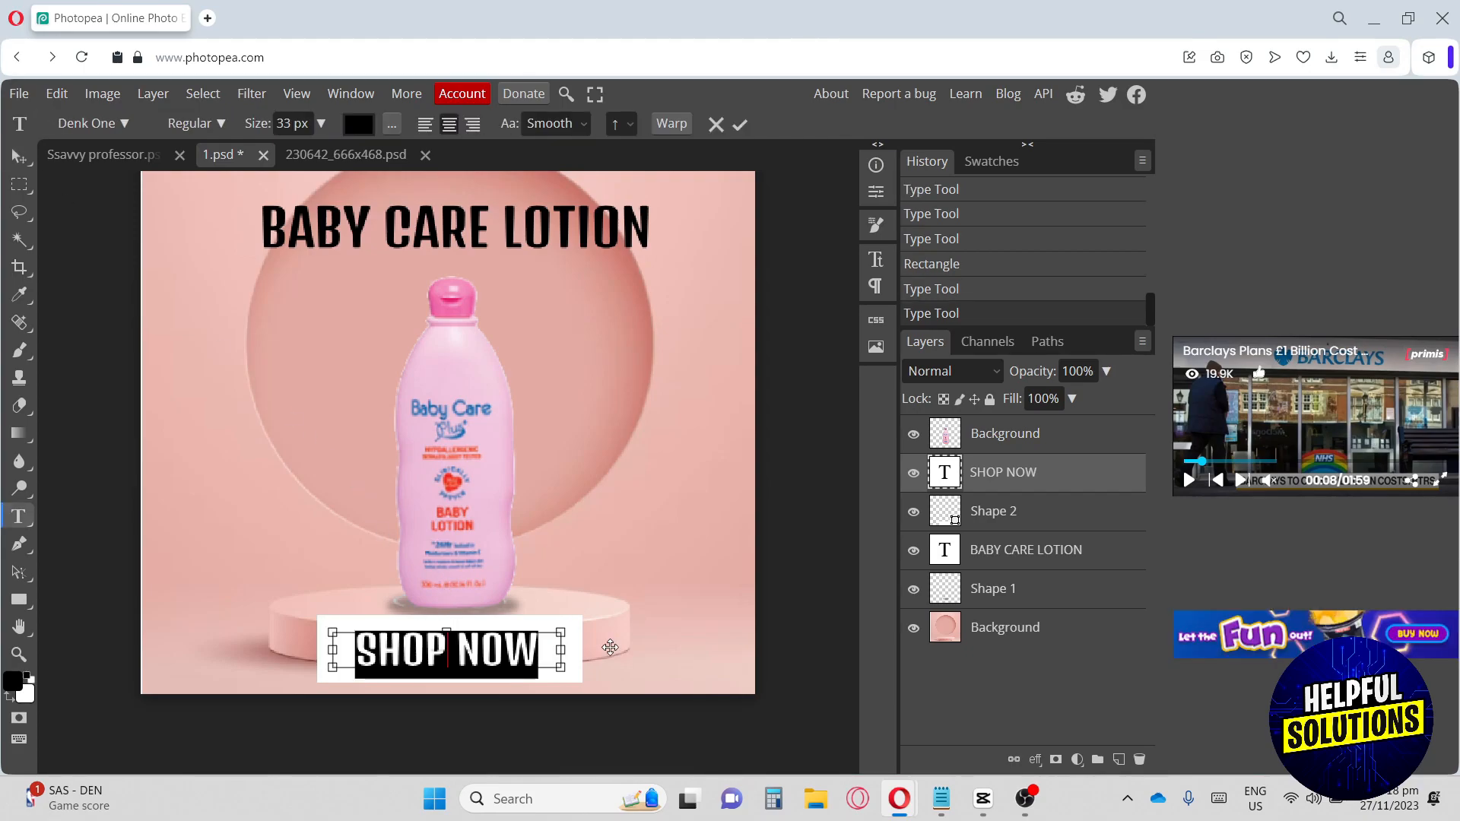
left_click_drag(608, 643, 615, 643)
Scale down the white rectangle behind SHOP NOW with transform controls so it fits more closely around the text.
left_click(993, 512)
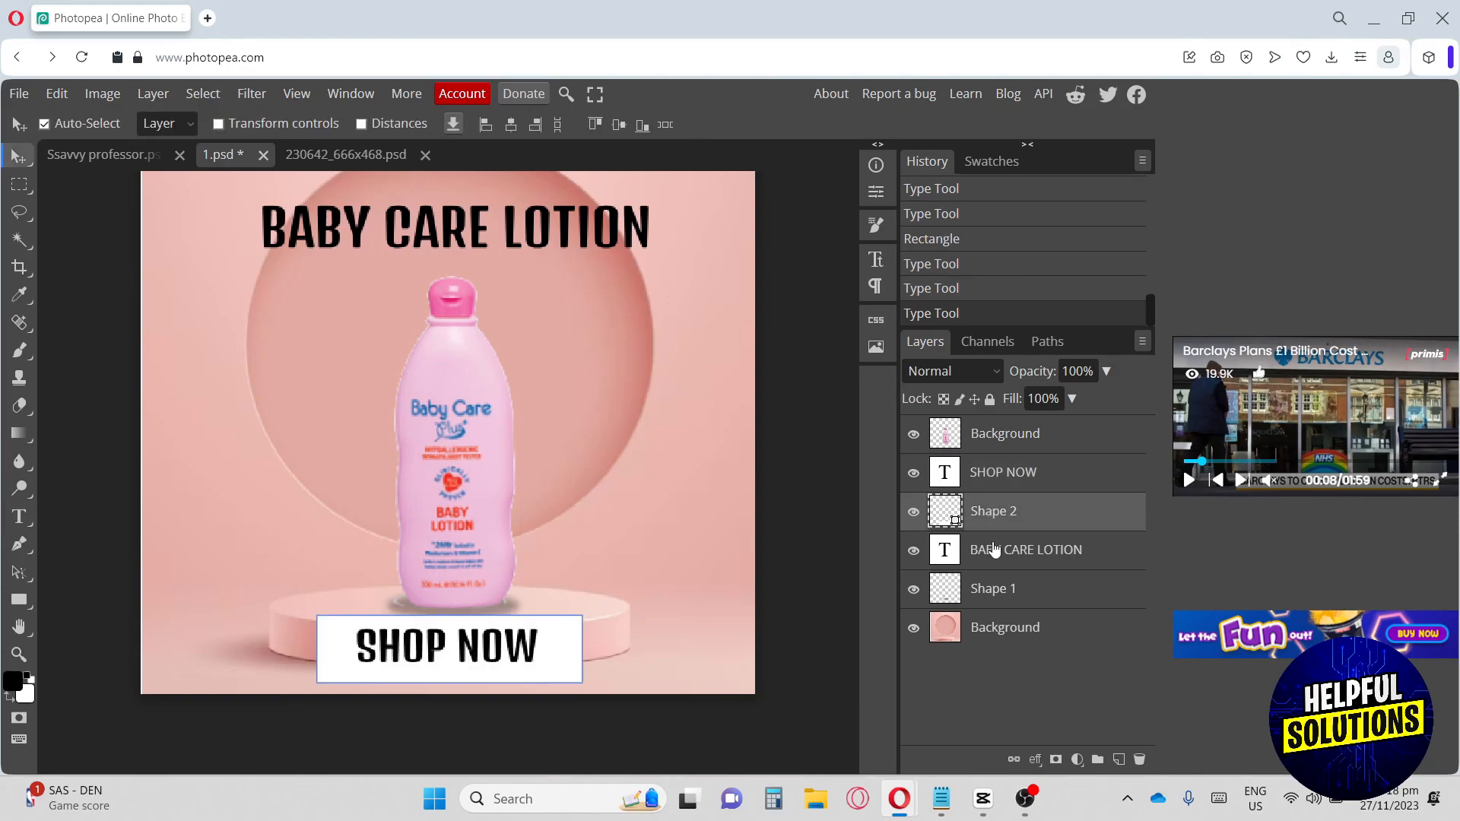
left_click(219, 123)
left_click(218, 122)
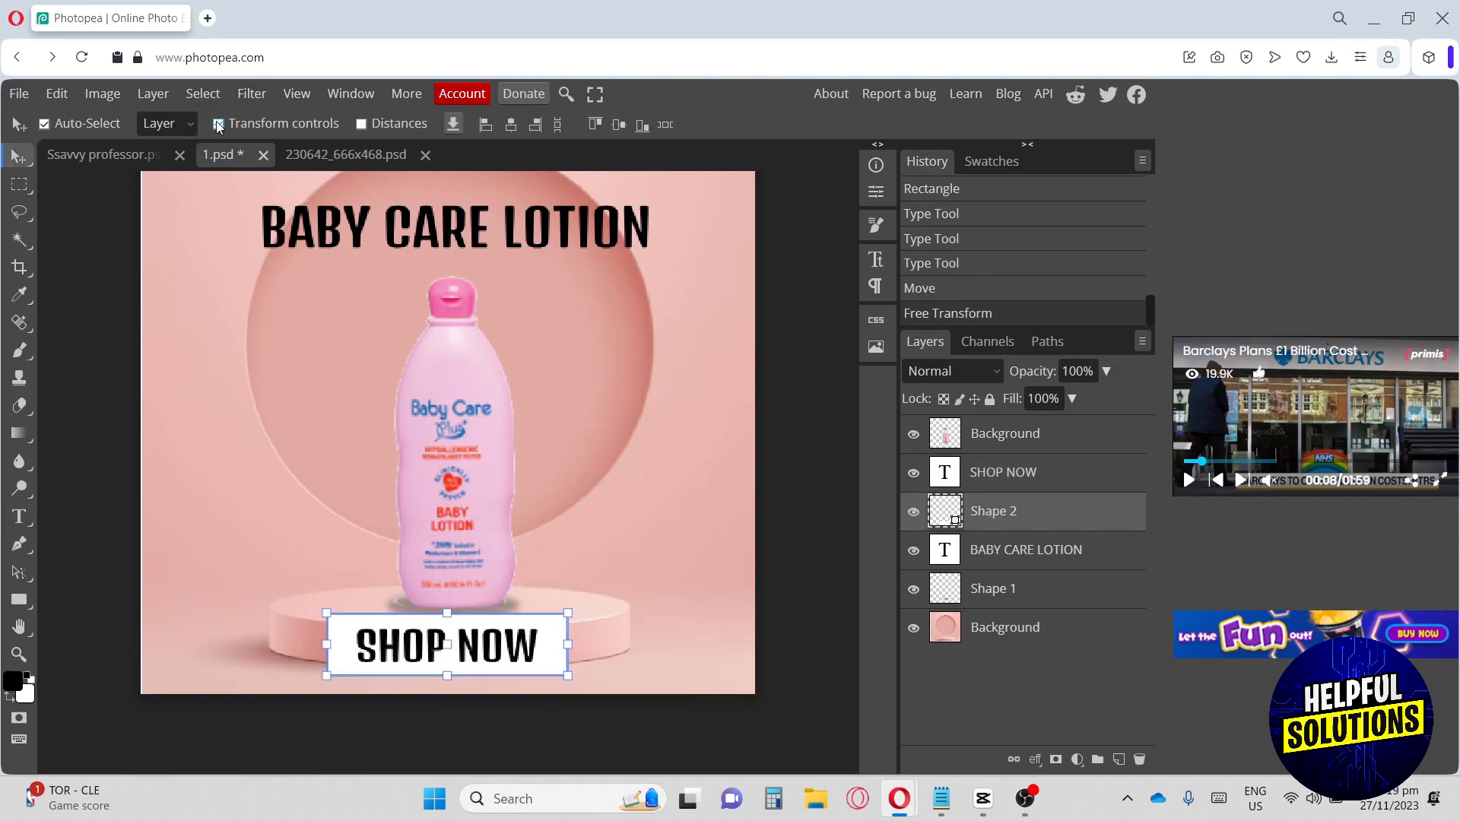
left_click_drag(568, 670, 556, 672)
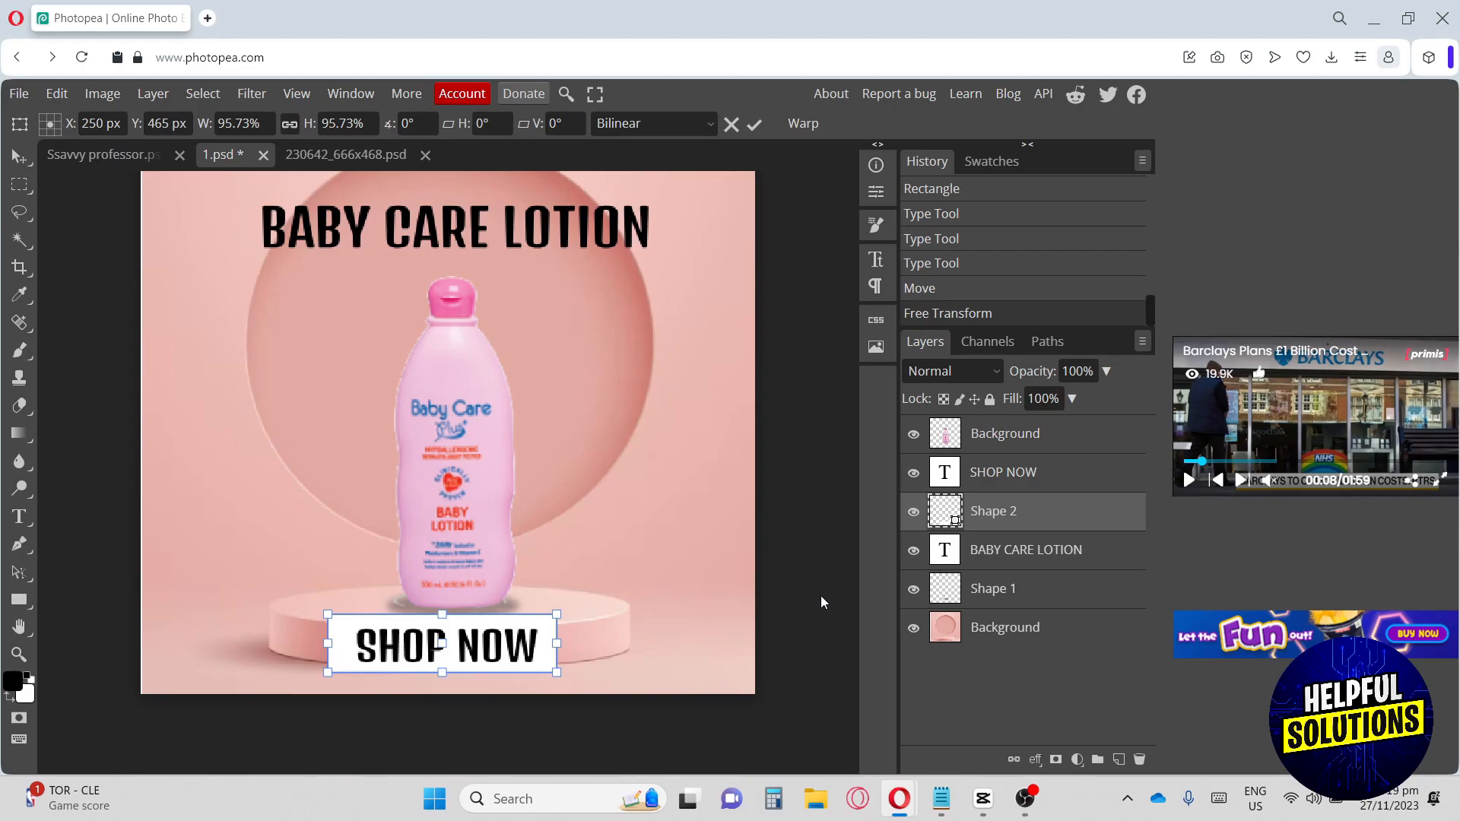
key("Return")
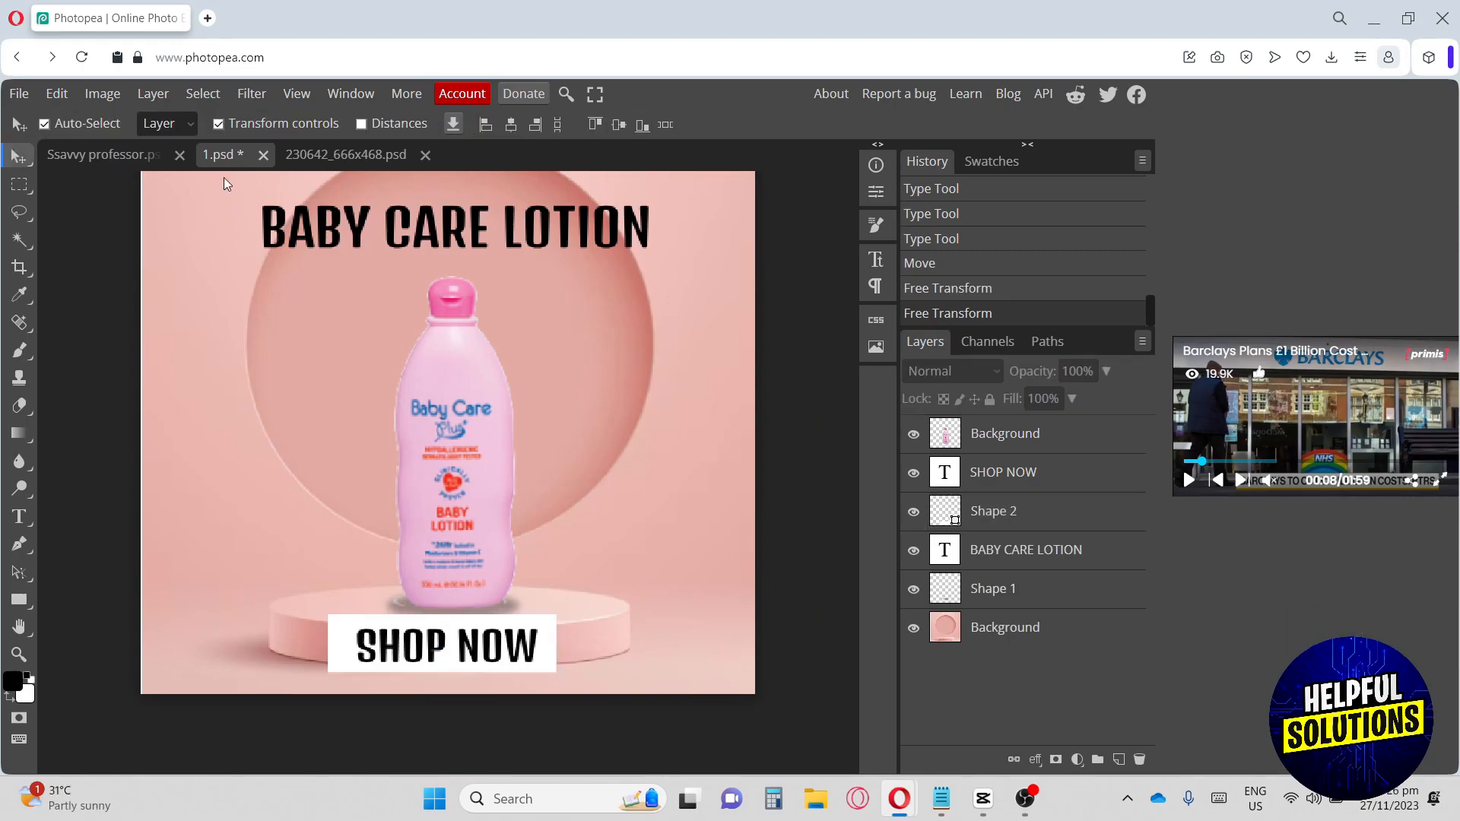
Export the advertisement as a JPG named "lotion" at 100% quality.
left_click(20, 95)
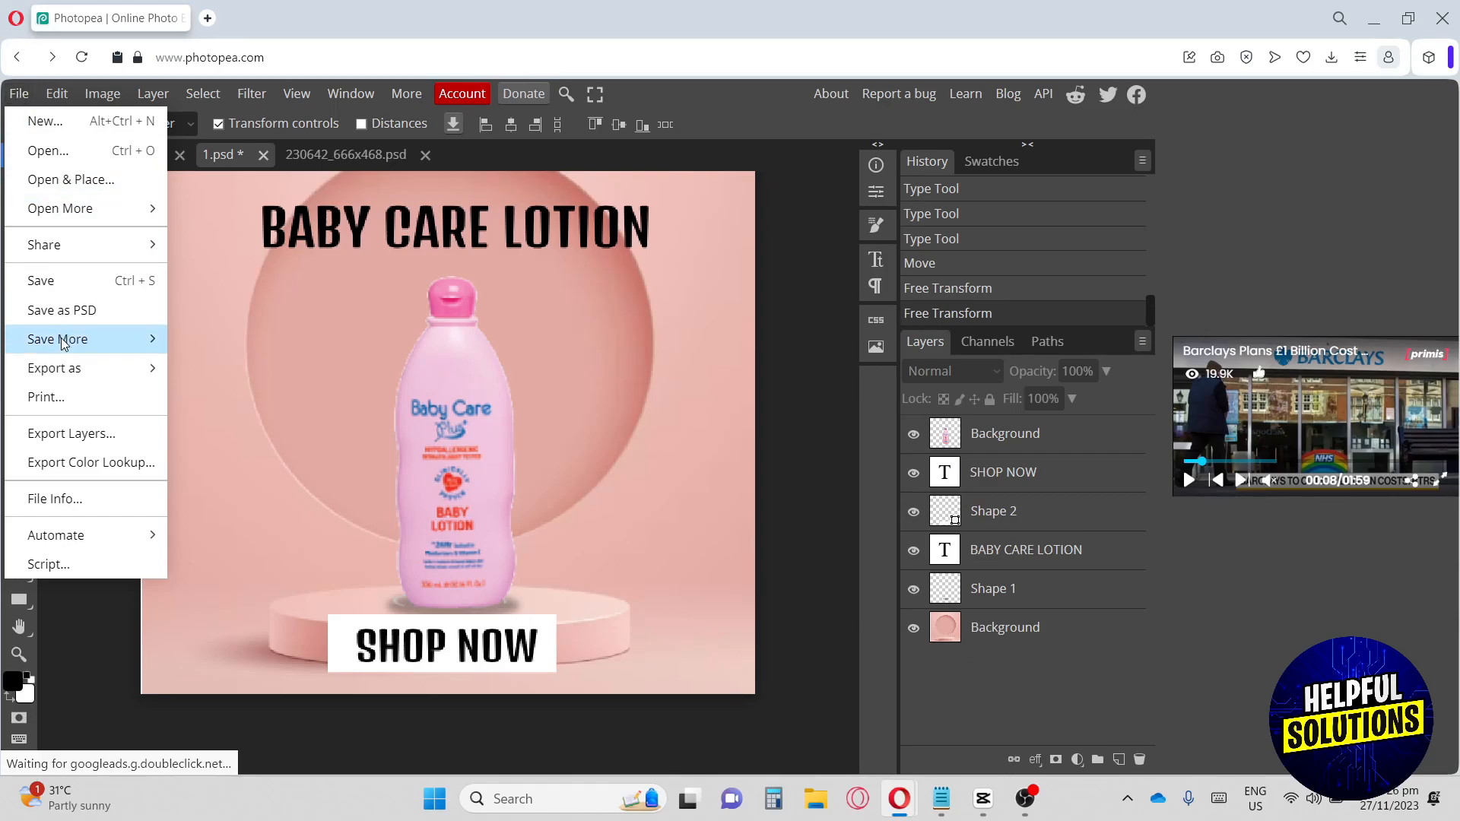
mouse_move(67, 339)
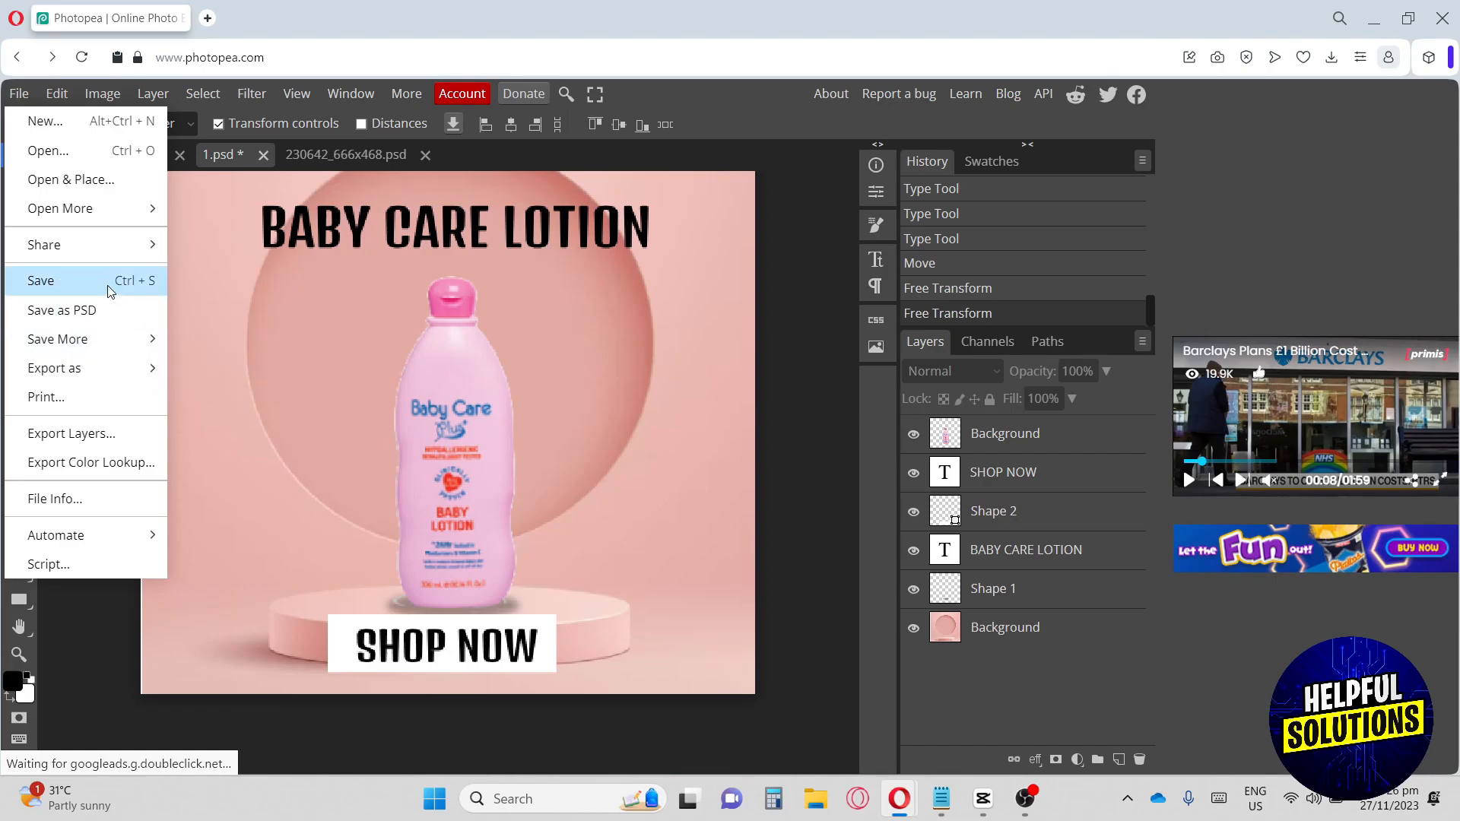
mouse_move(134, 367)
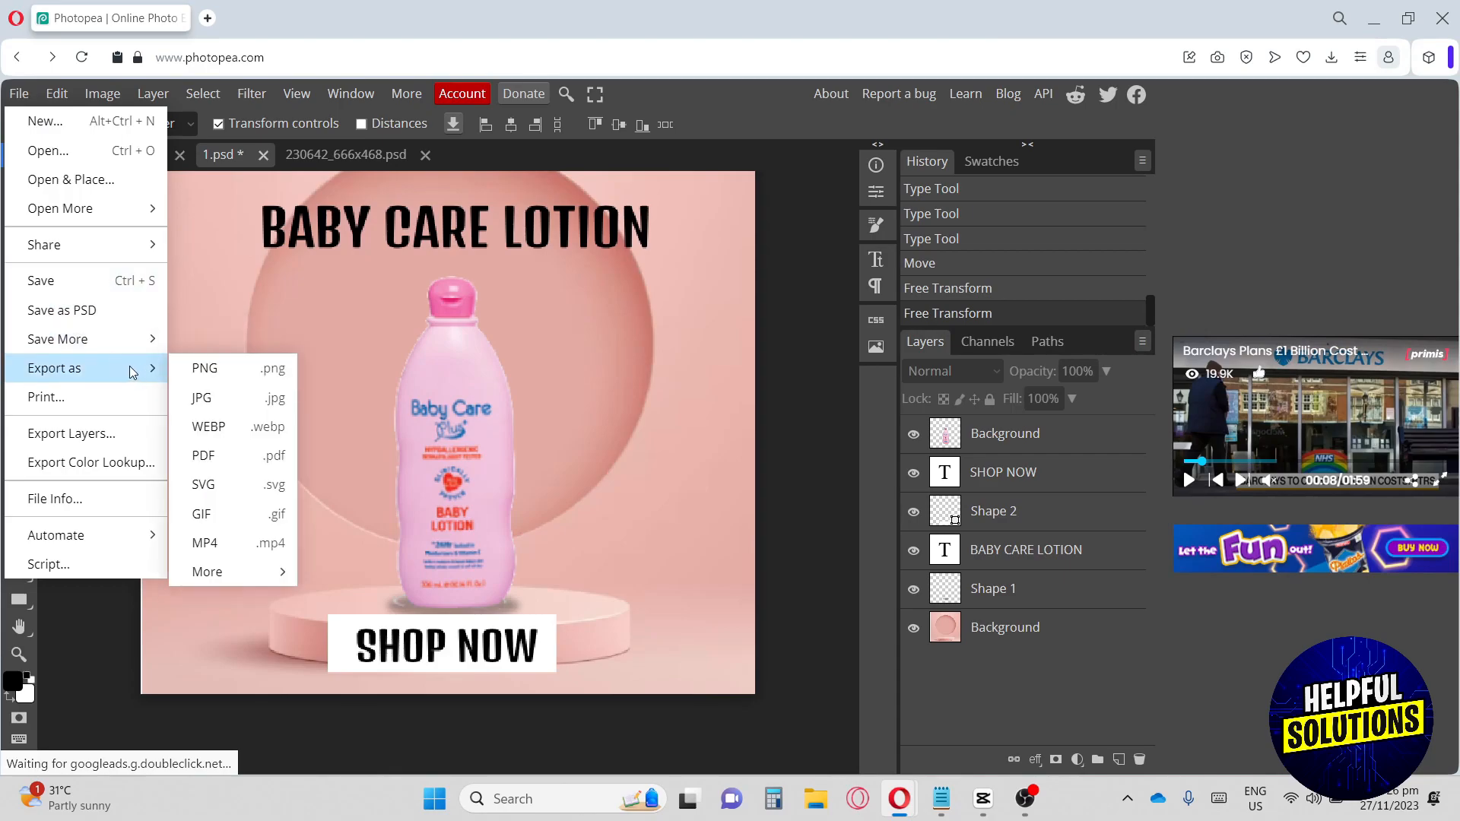
left_click(227, 396)
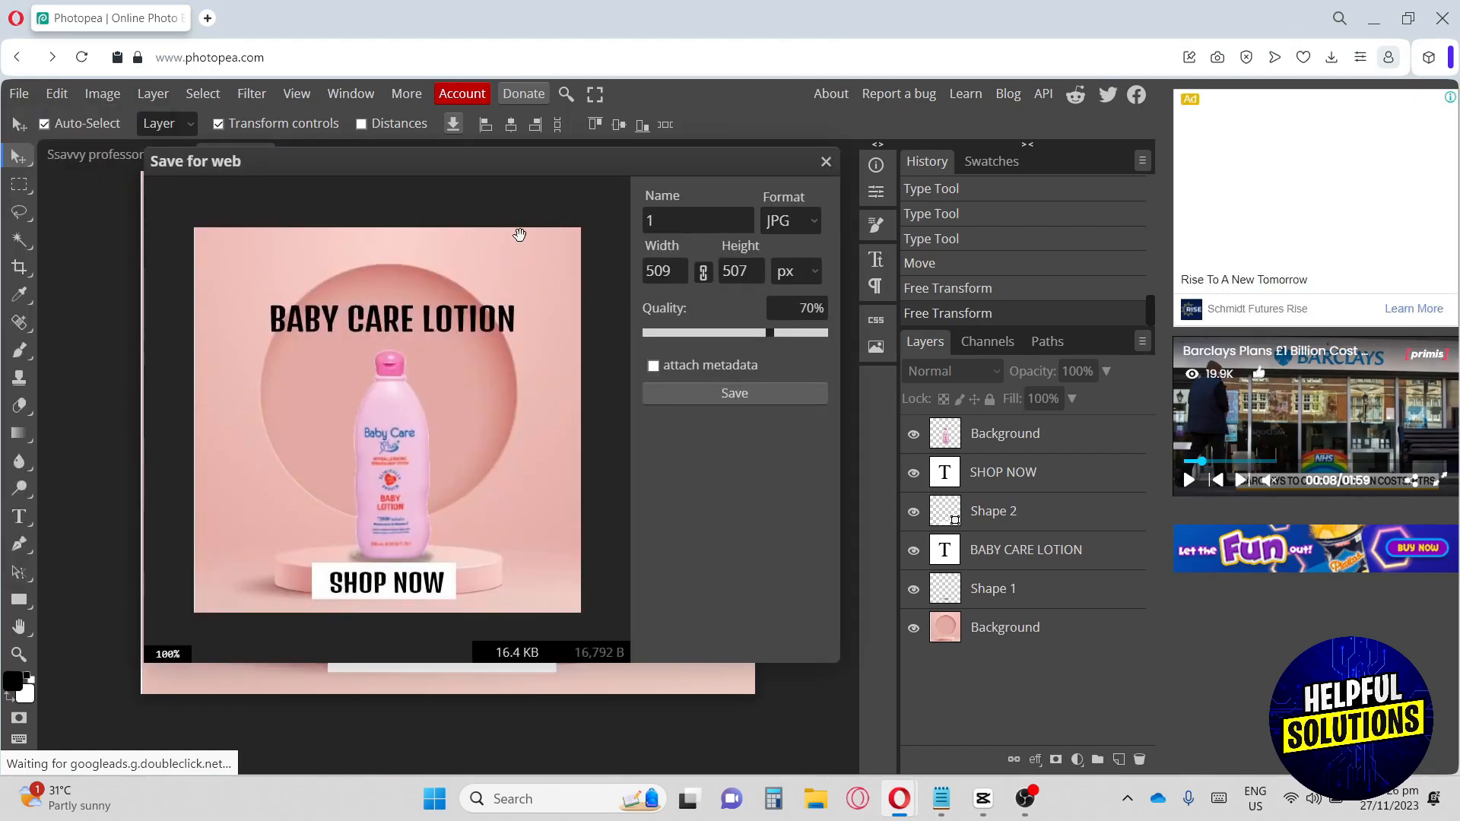
double_click(693, 222)
type("lotion")
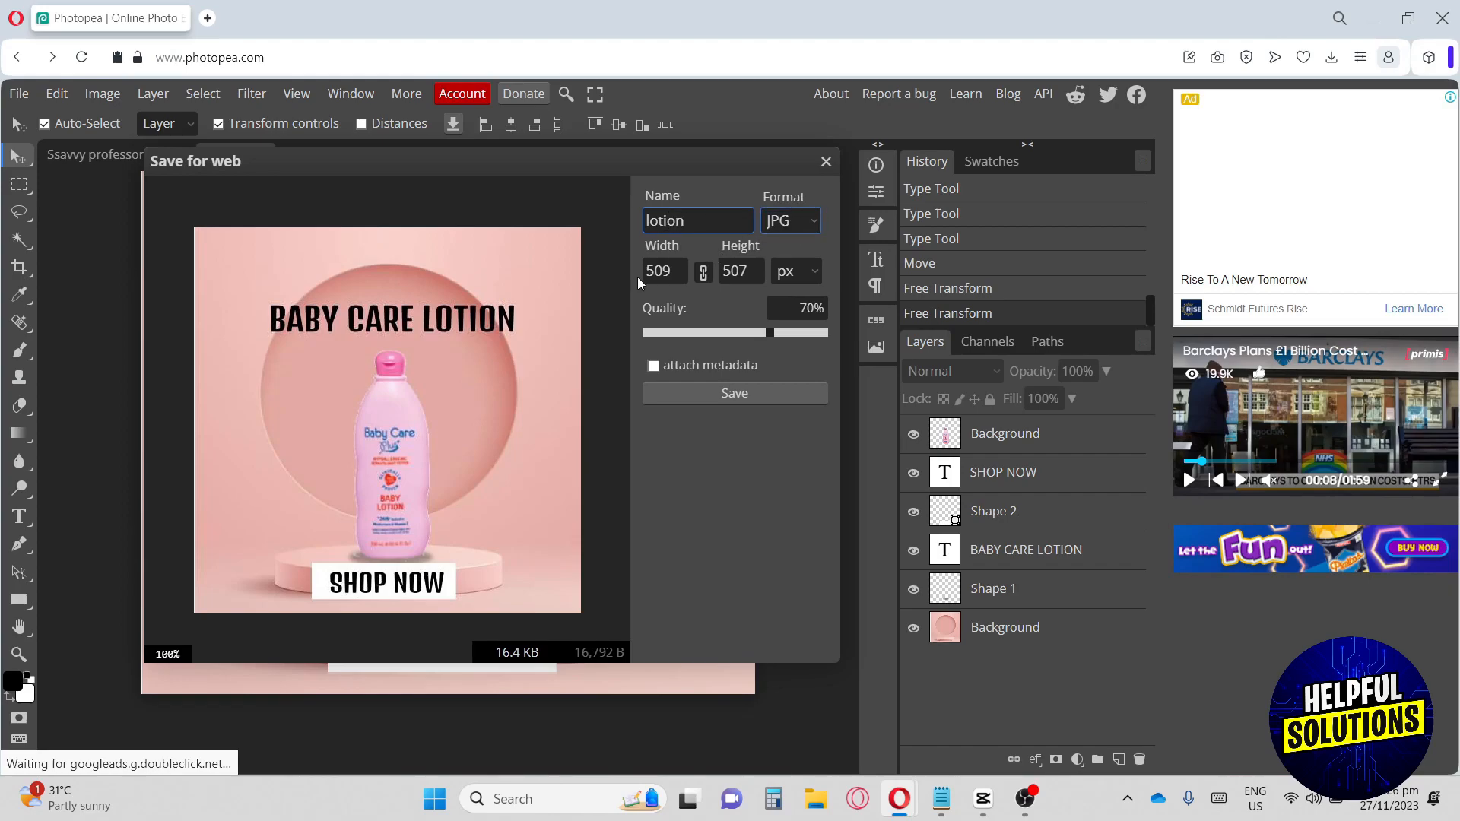
left_click(752, 272)
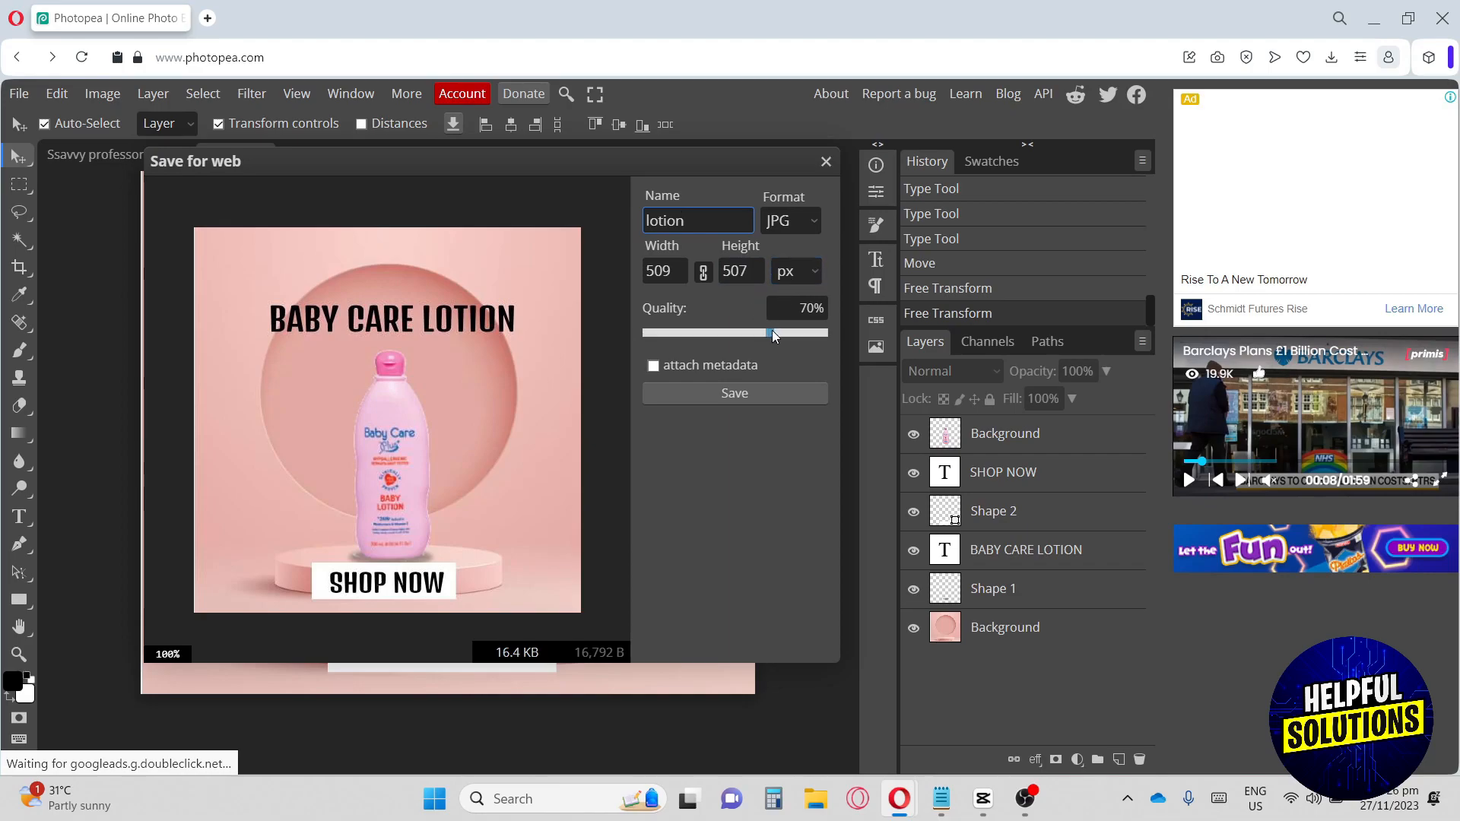
left_click_drag(774, 330, 829, 323)
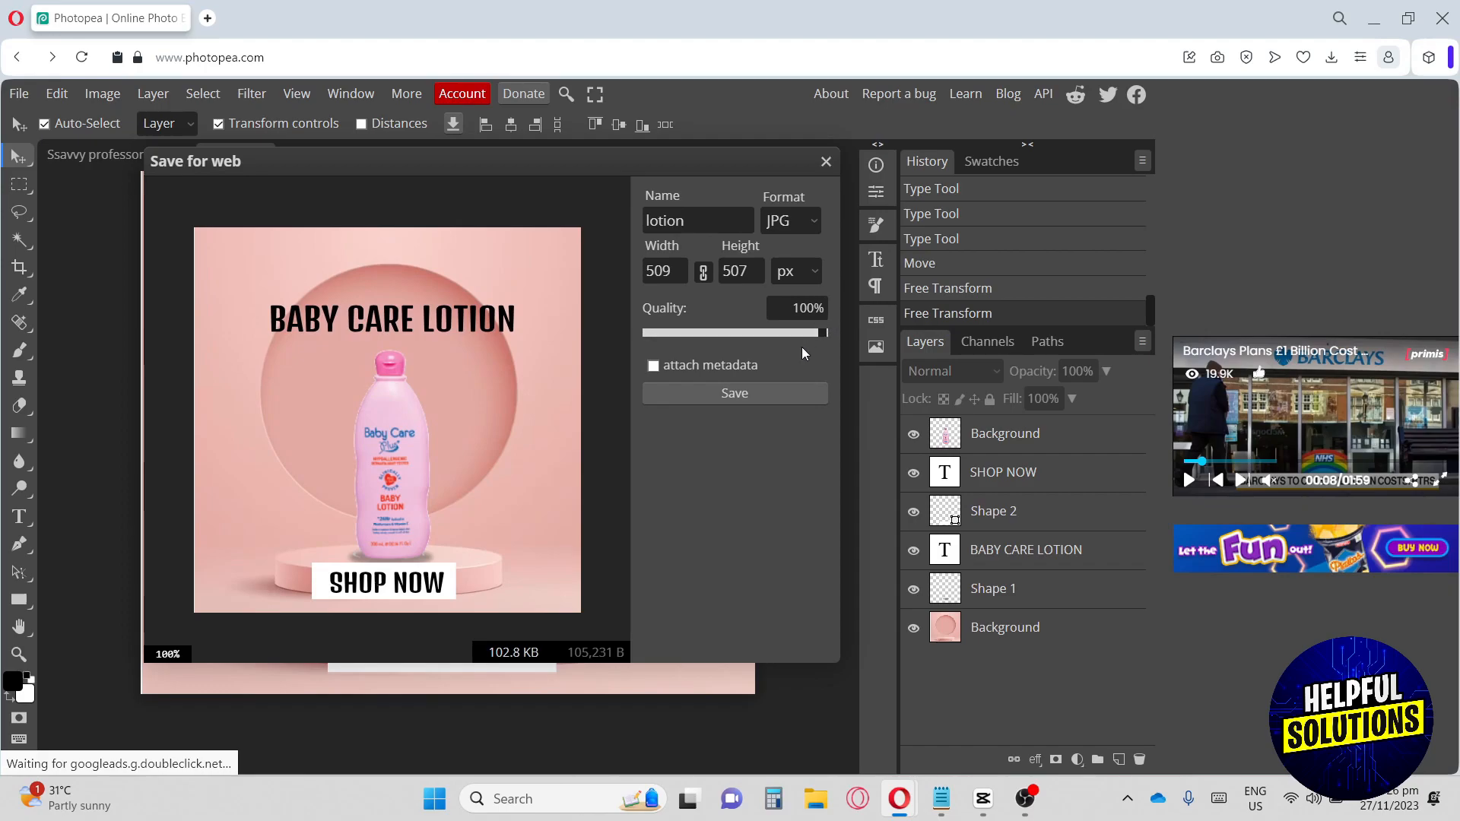
left_click(731, 390)
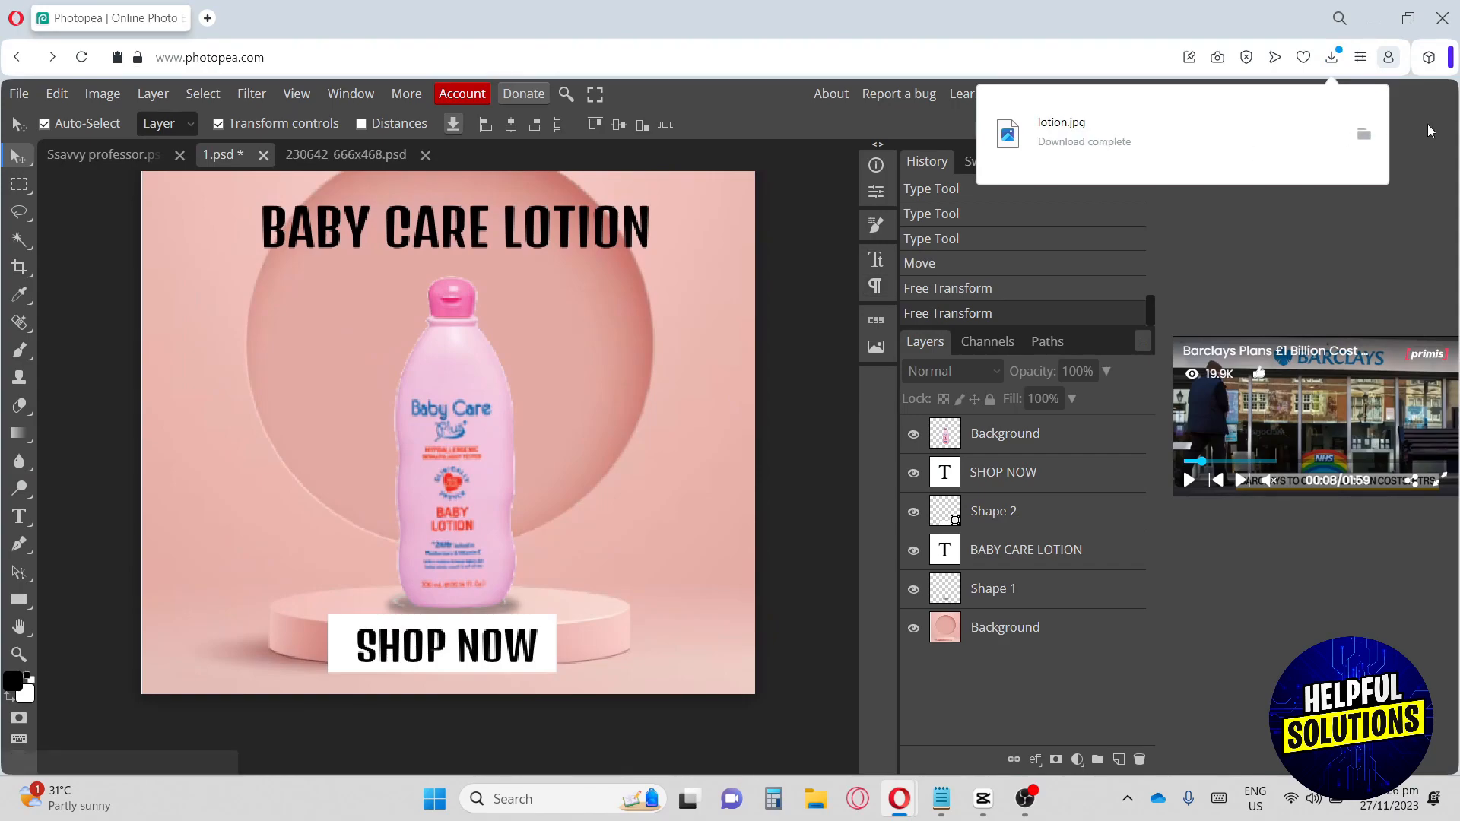
Show the exported lotion.jpg in its download folder and open it in the image viewer to check the result.
left_click(1365, 134)
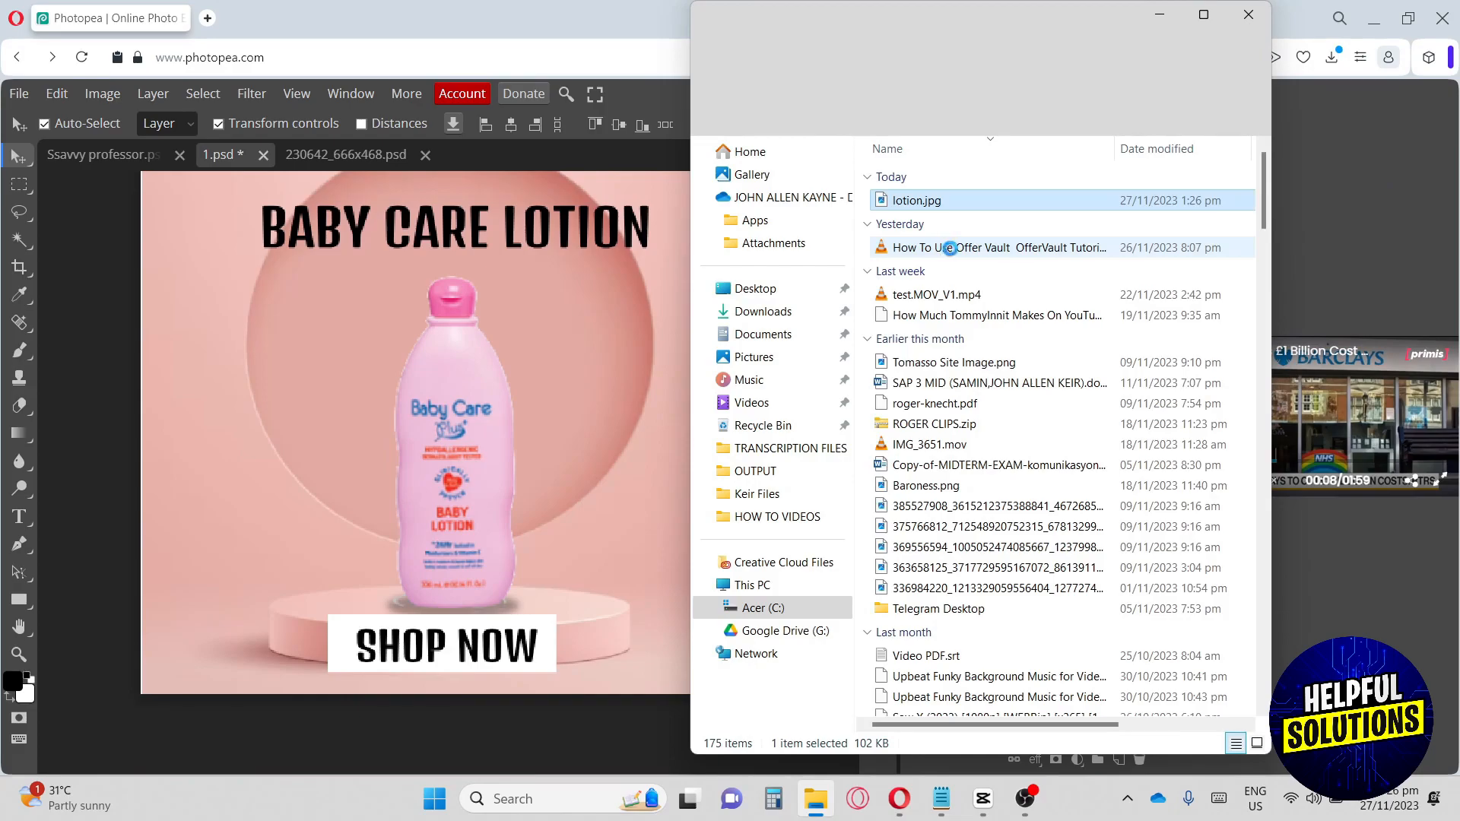
double_click(947, 200)
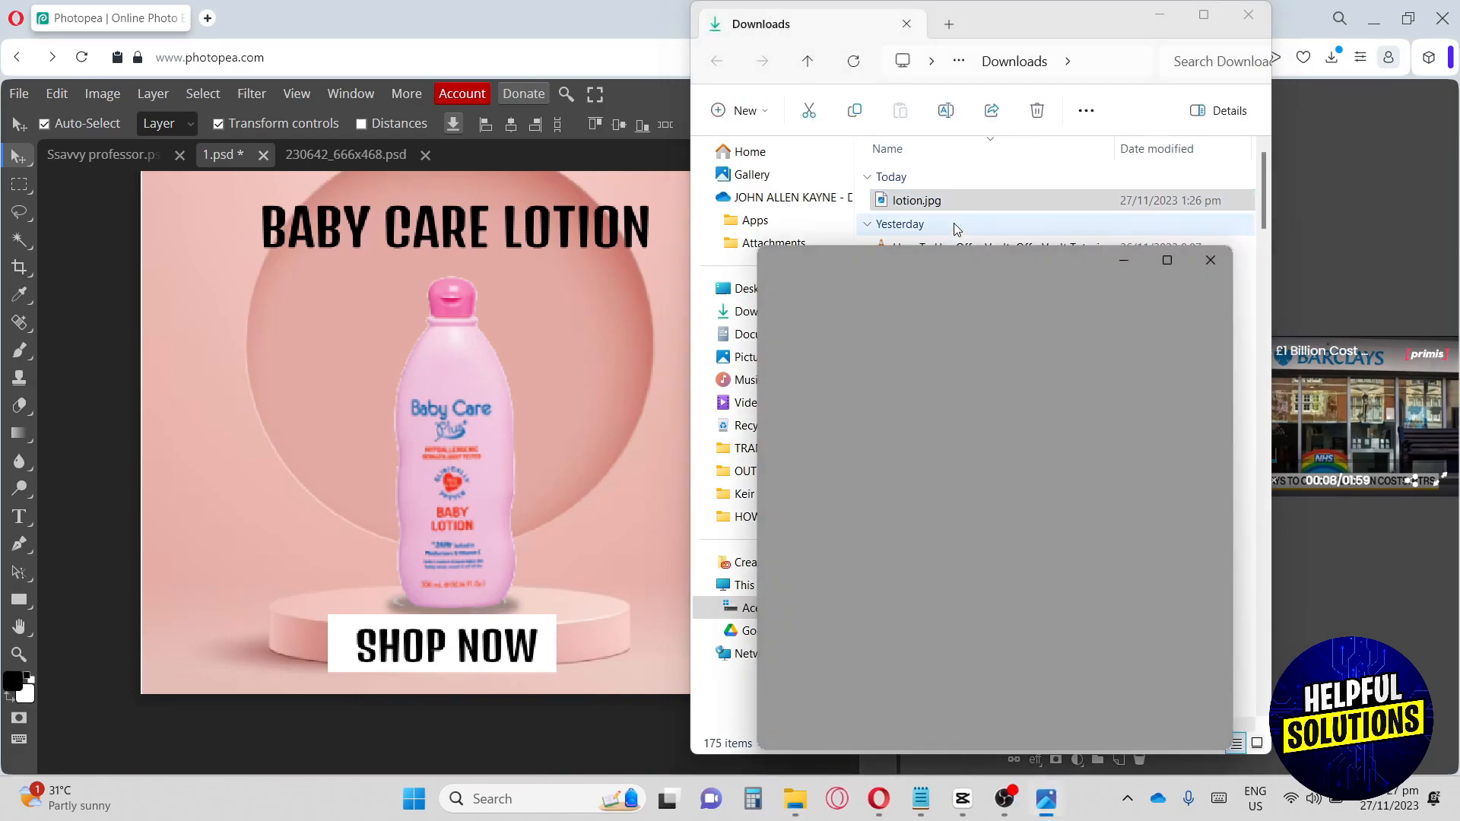
left_click_drag(1069, 257, 1059, 184)
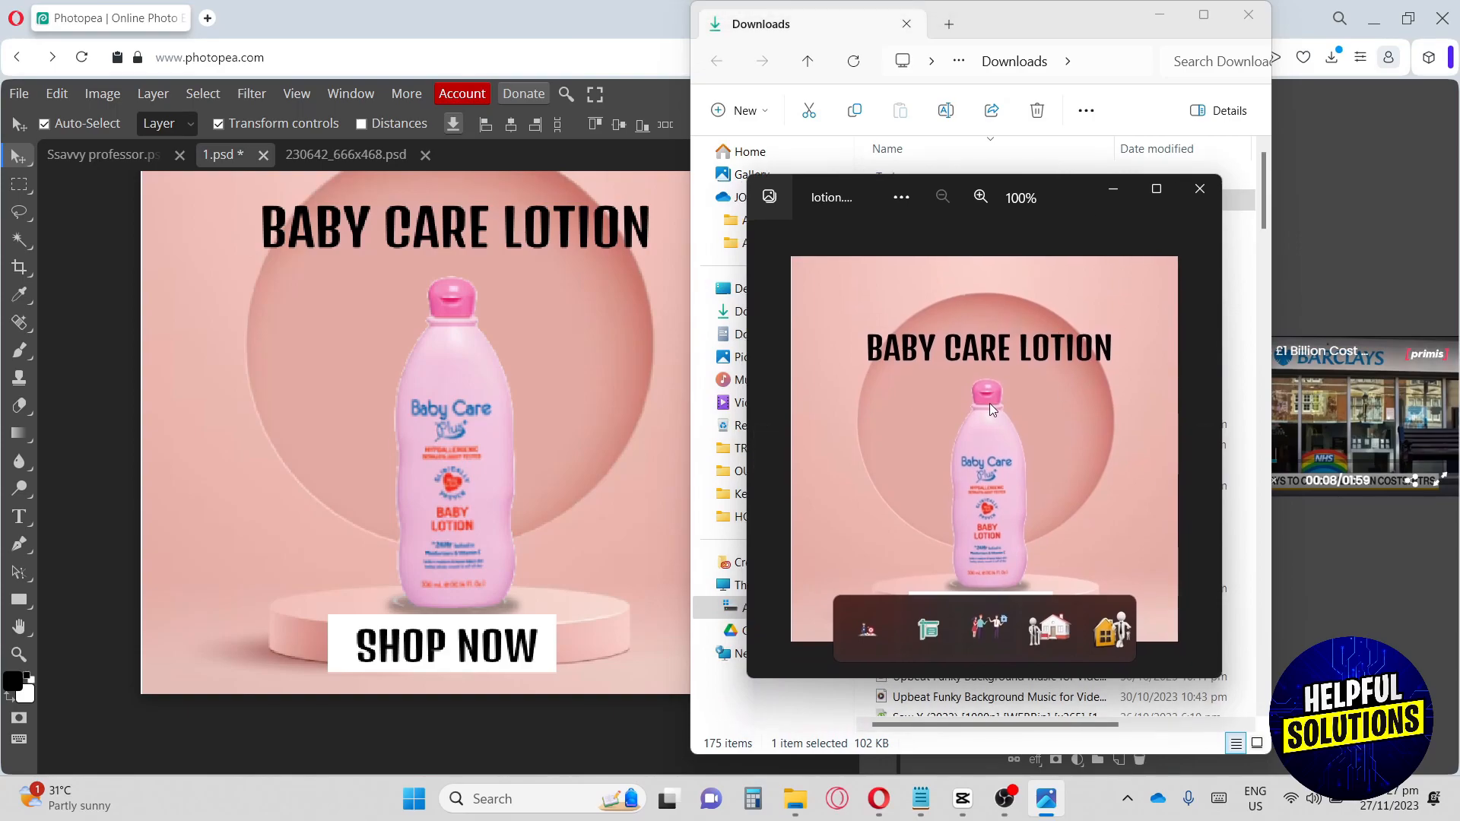